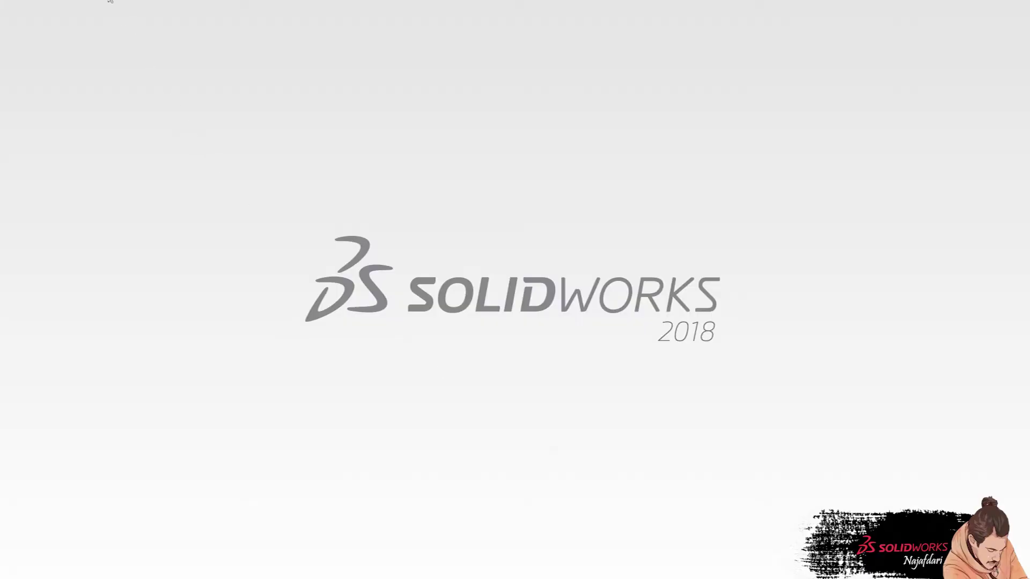
Create a new blank part document, Part10, from the File menu.
click(110, 1)
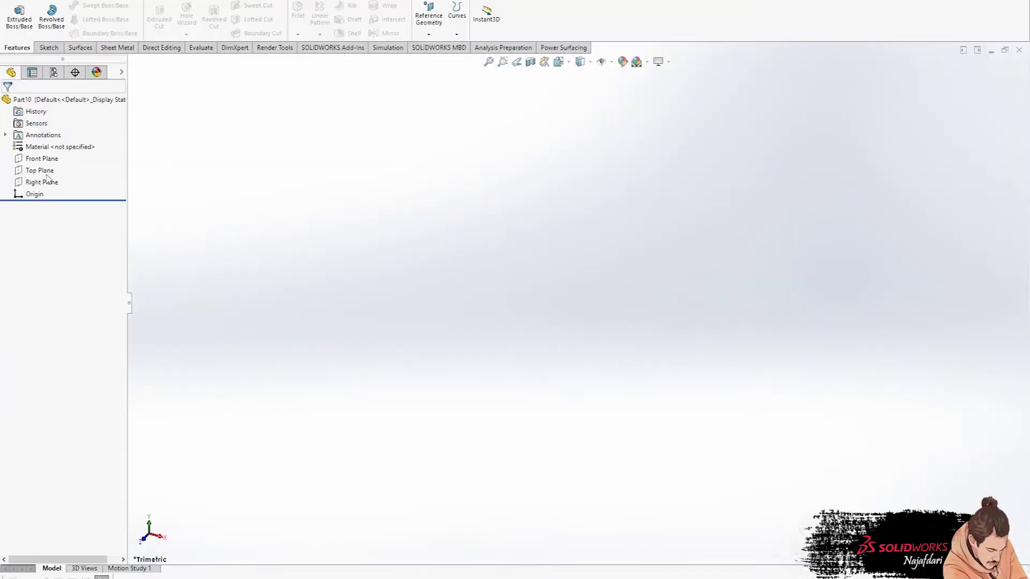
On the Top Plane, sketch a center rectangle starting from the origin.
click(40, 171)
click(48, 160)
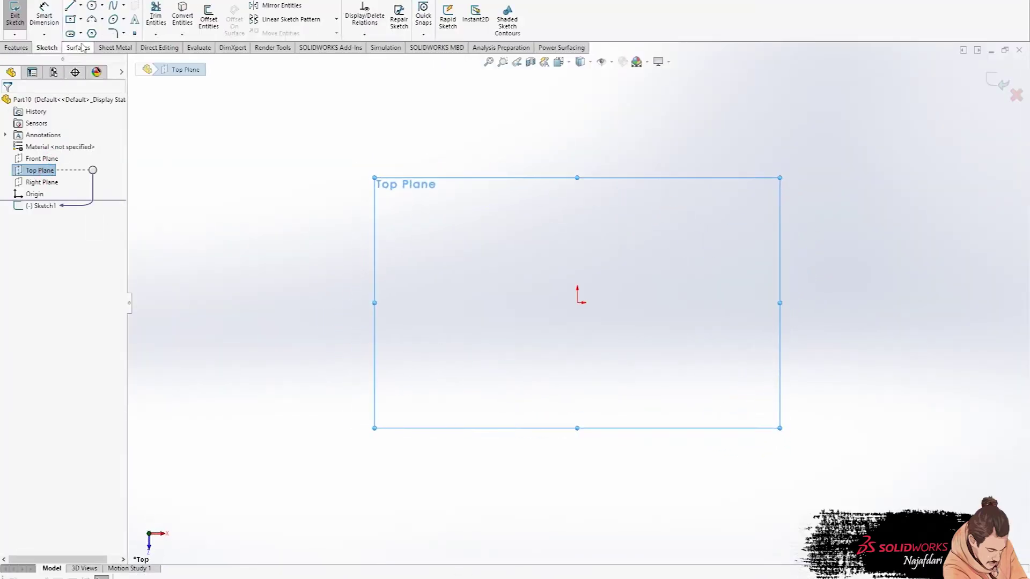
click(577, 302)
click(644, 156)
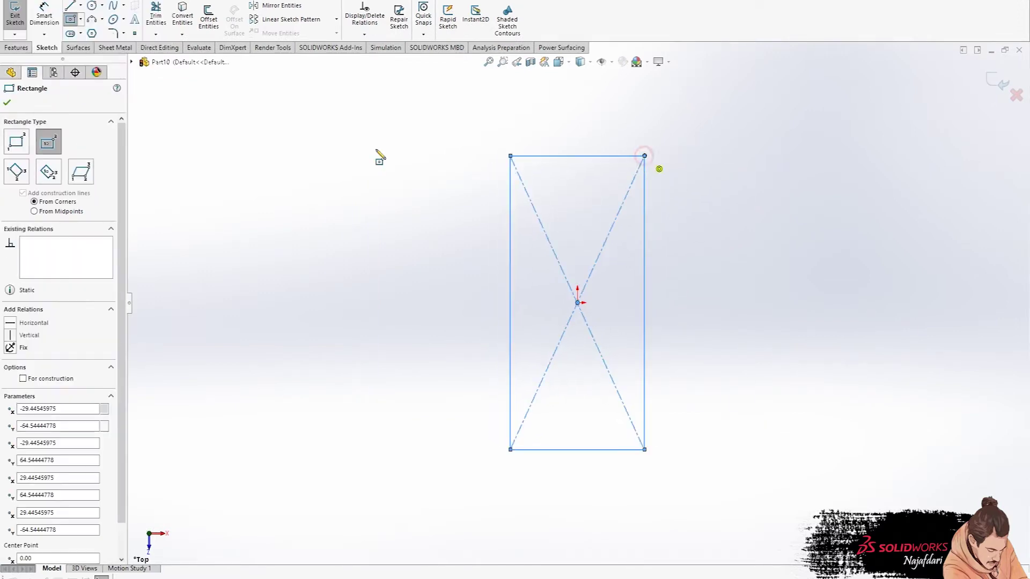
key(Escape)
Dimension the rectangle 160 mm tall and 78 mm wide.
click(510, 275)
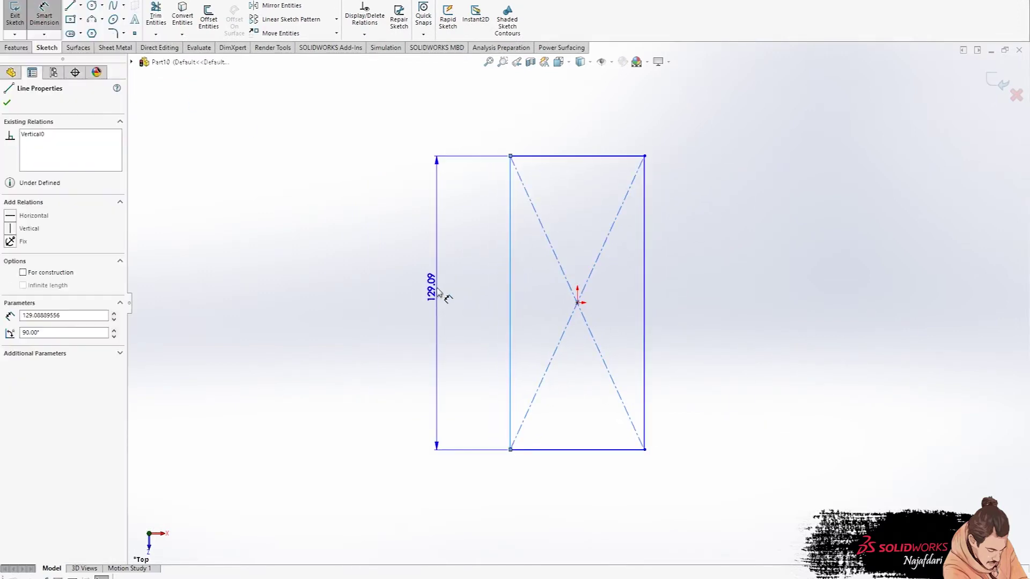
click(441, 293)
text(160)
key(Return)
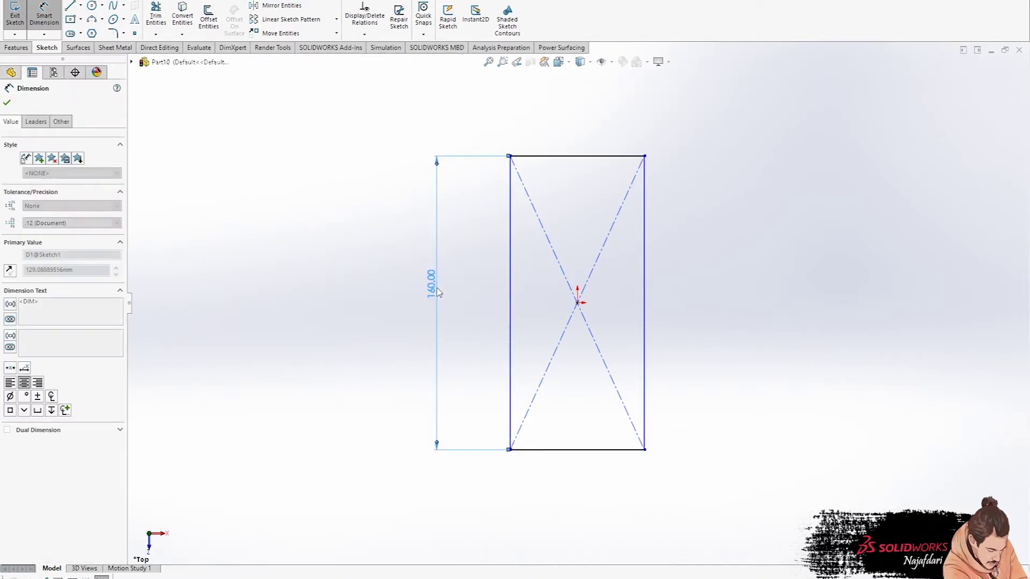
click(570, 156)
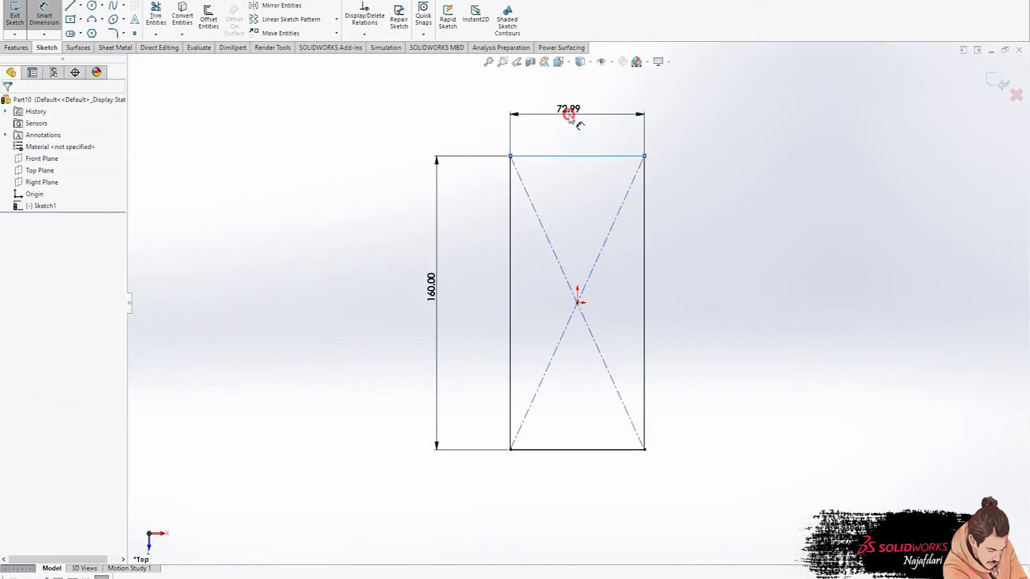
click(572, 119)
text(78)
key(Return)
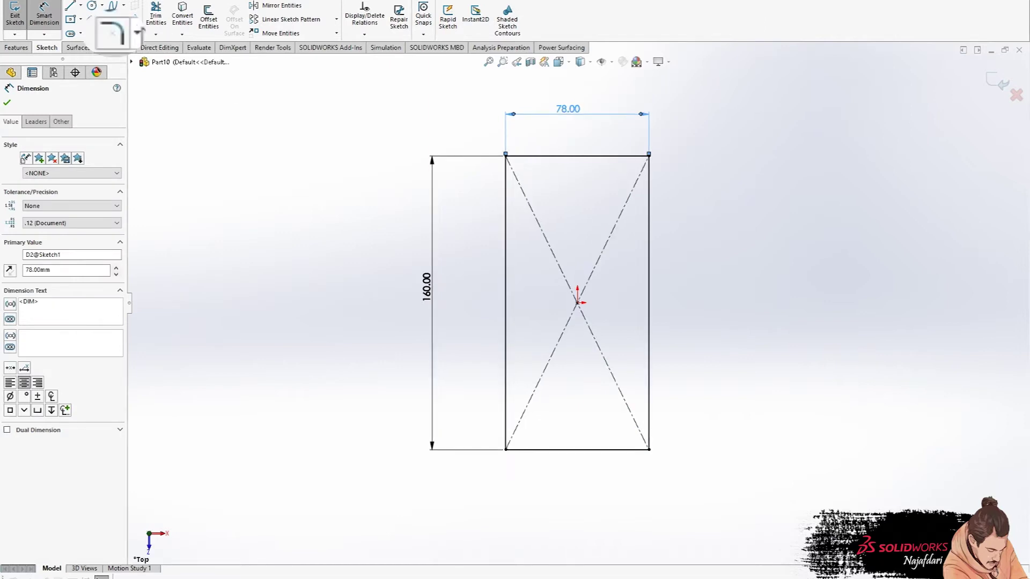
key(Escape)
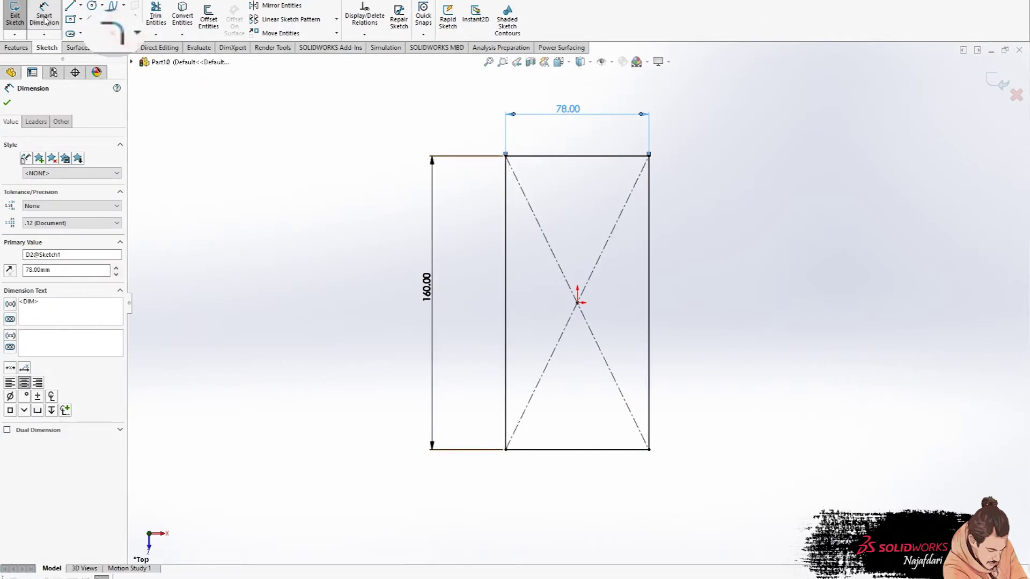
Round all four rectangle corners with 11 mm sketch fillets.
key(alt+f)
click(507, 158)
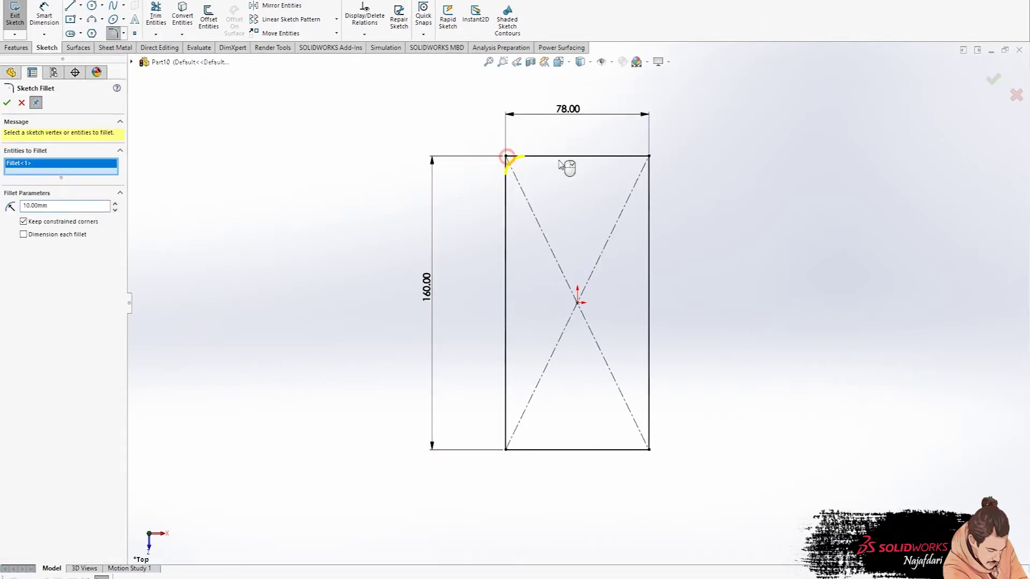
click(648, 156)
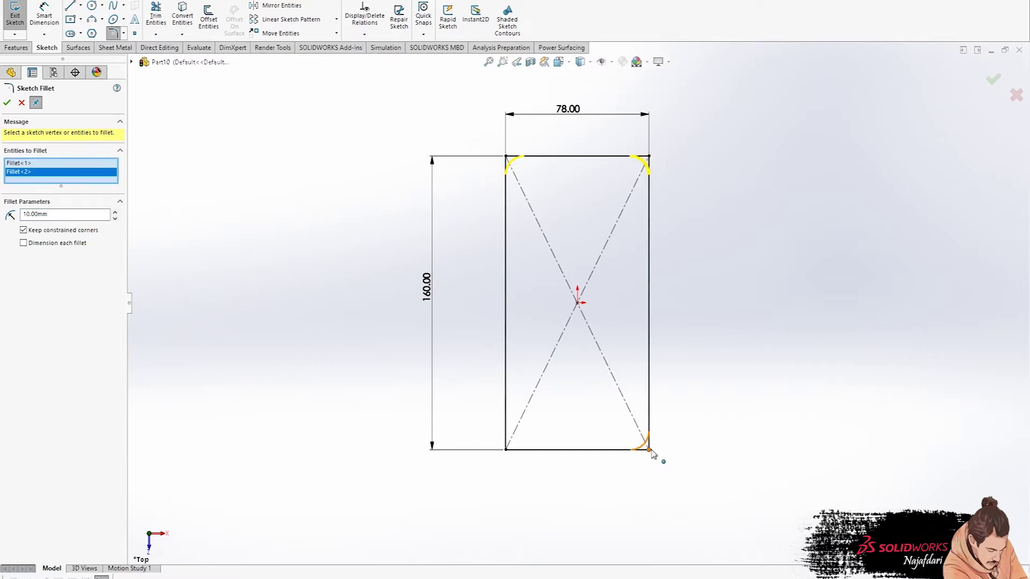
click(649, 448)
click(507, 449)
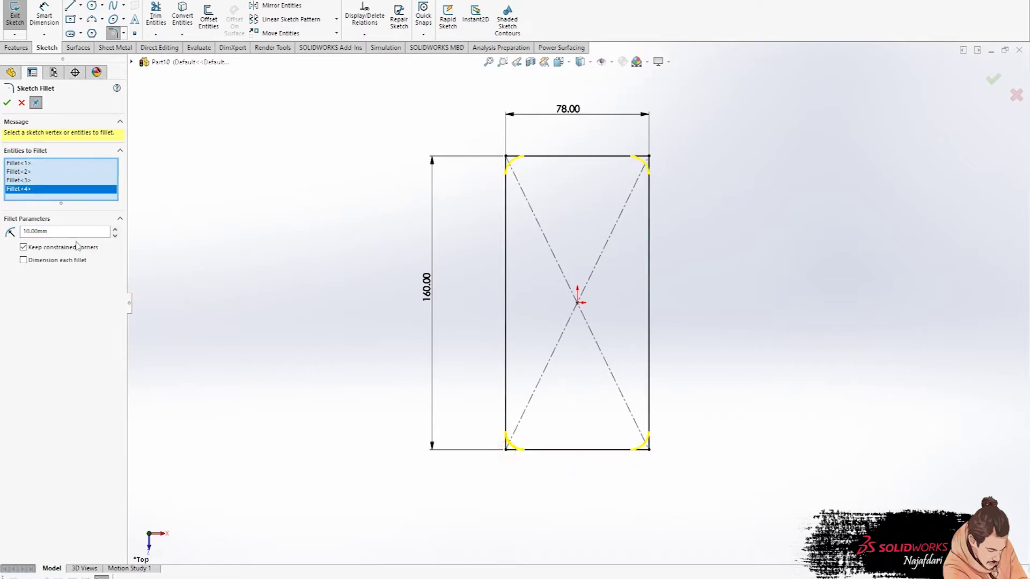
click(6, 104)
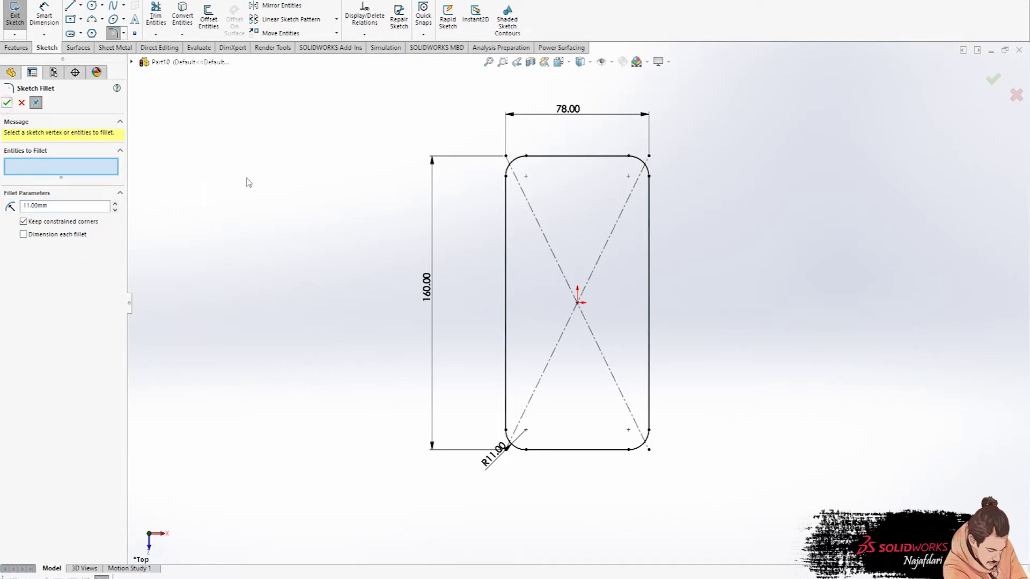
Extrude the outline 7 mm into a slab and start a sketch on its top face.
click(28, 48)
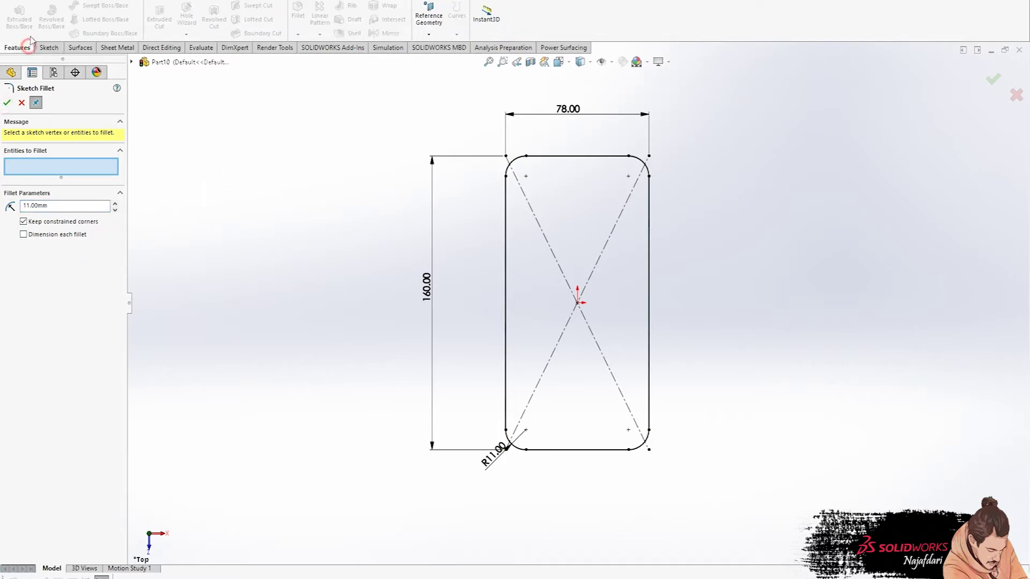
click(7, 103)
click(25, 27)
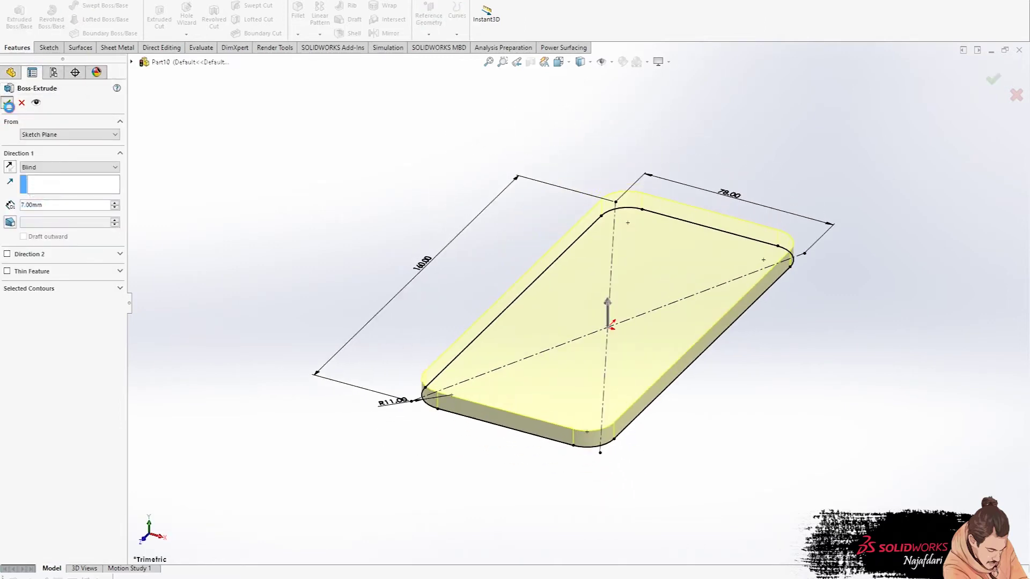
click(9, 105)
click(636, 295)
click(683, 265)
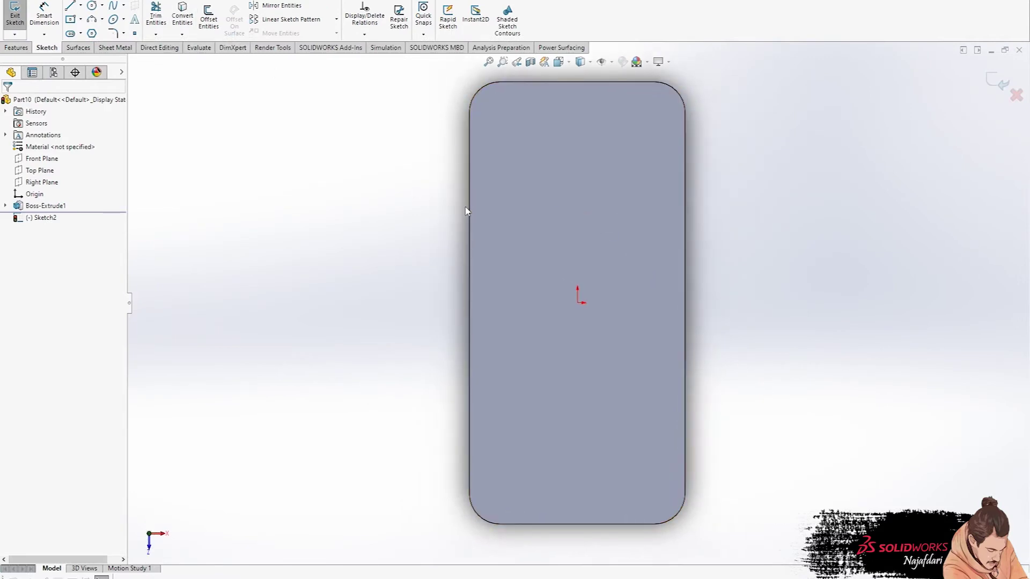
Offset the top face's tangent rounded outline 1.5 mm inward into the sketch.
right_click(470, 202)
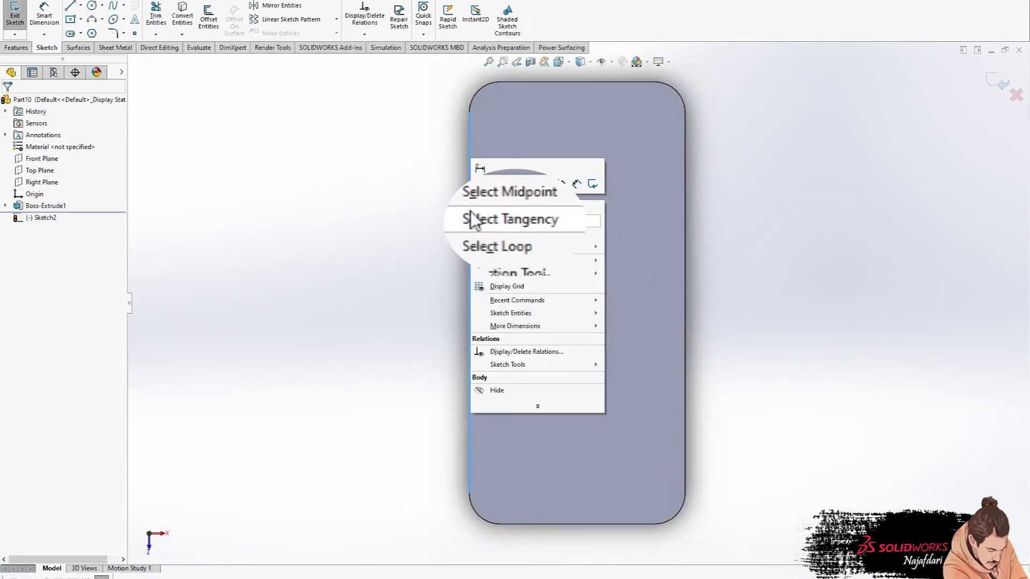
click(471, 213)
click(209, 20)
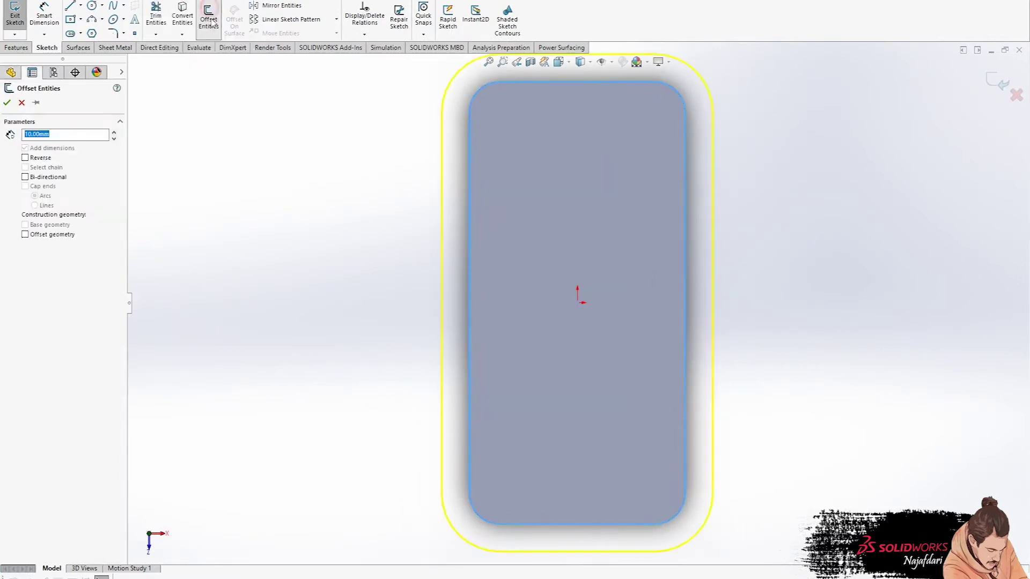
click(24, 157)
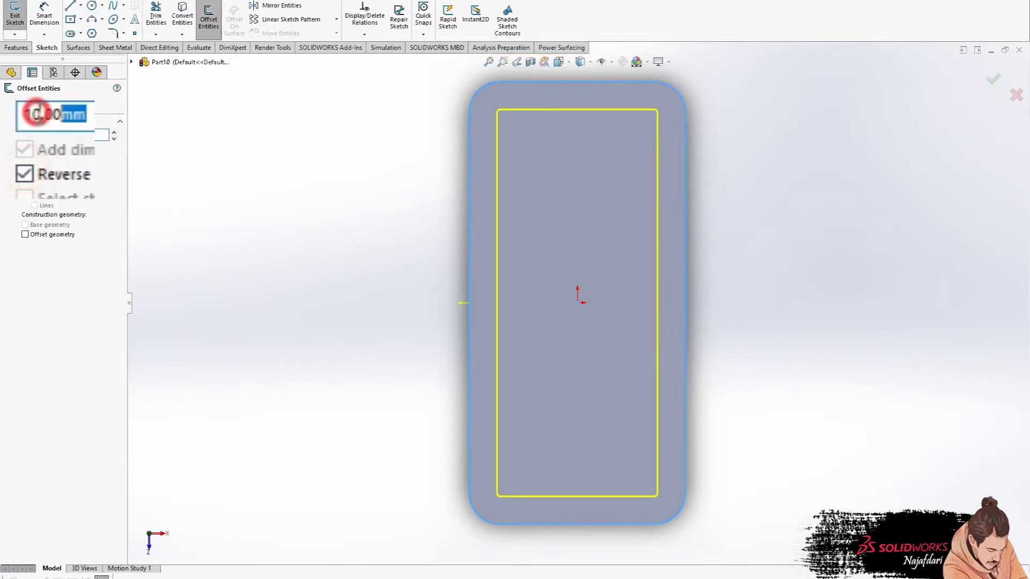
text(1)
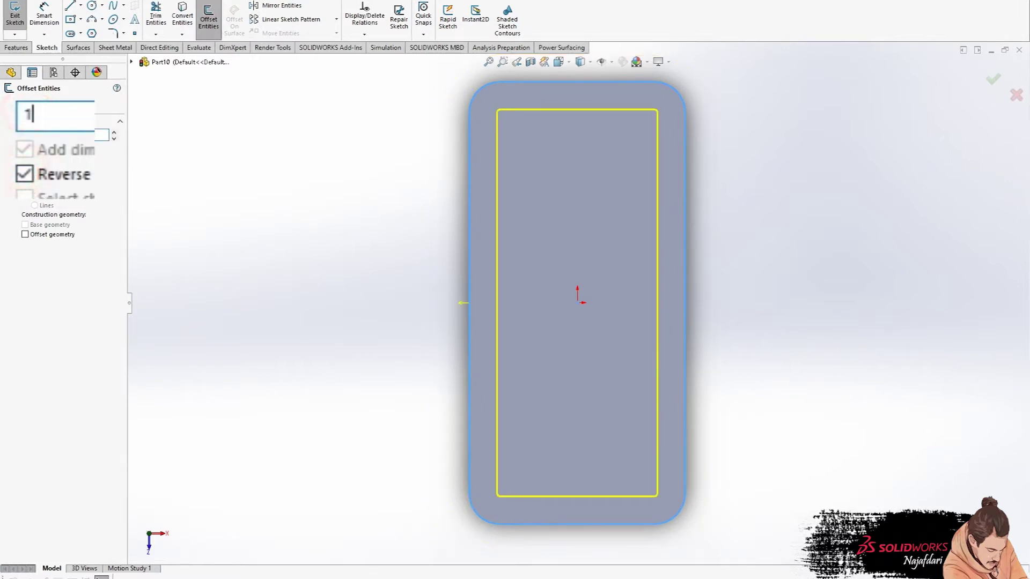
text(.5)
key(Return)
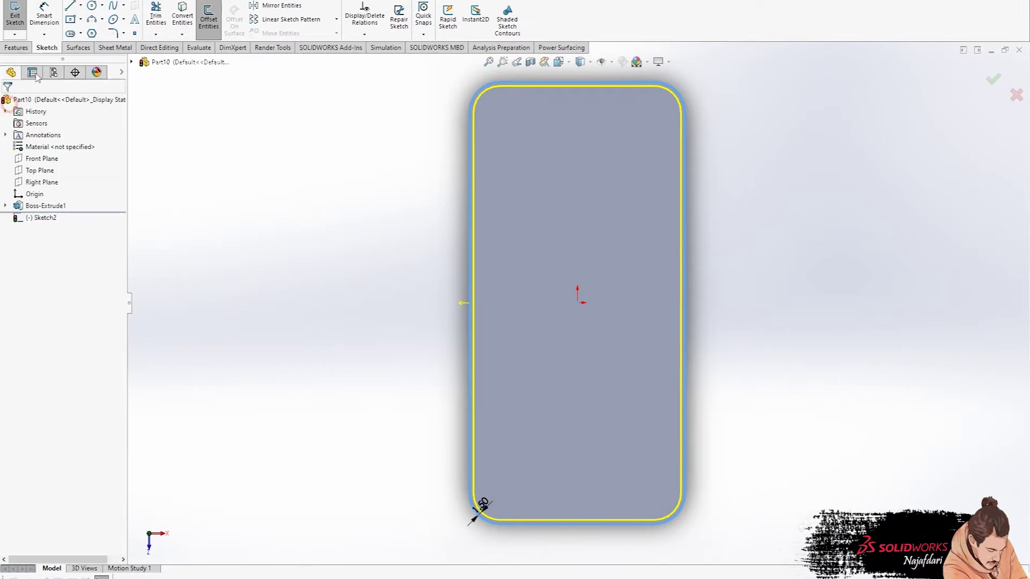
Draw the three notch lines hanging from the top edge of the inner outline.
click(525, 86)
click(524, 116)
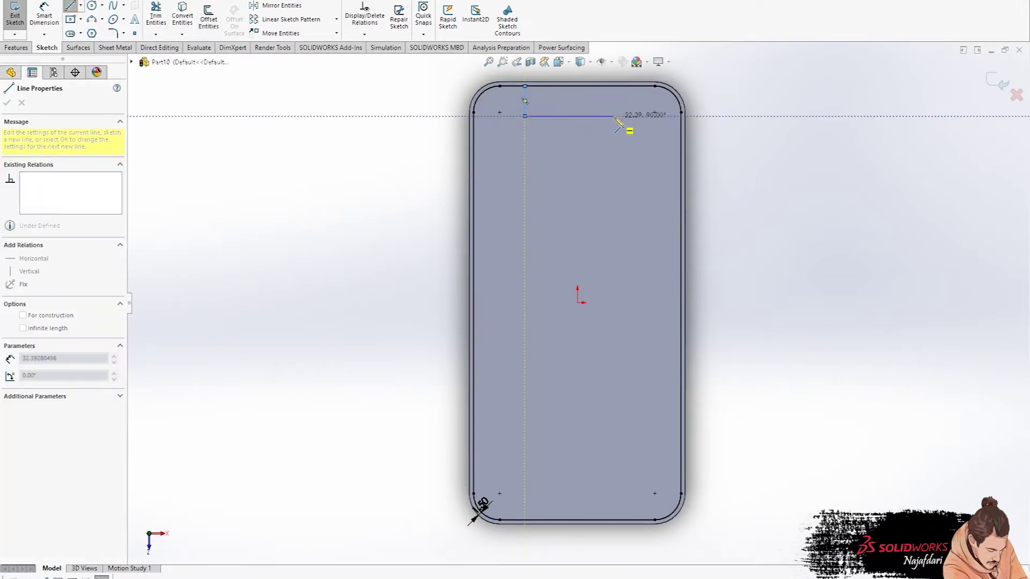
click(615, 116)
click(614, 86)
key(Escape)
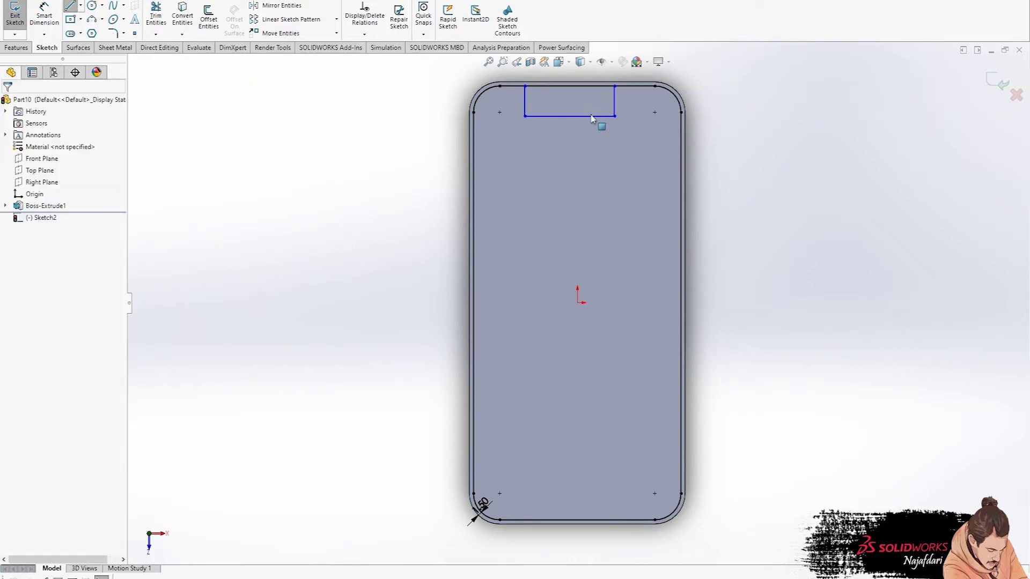
Dimension the notch 8 mm deep and 34 mm wide.
click(43, 8)
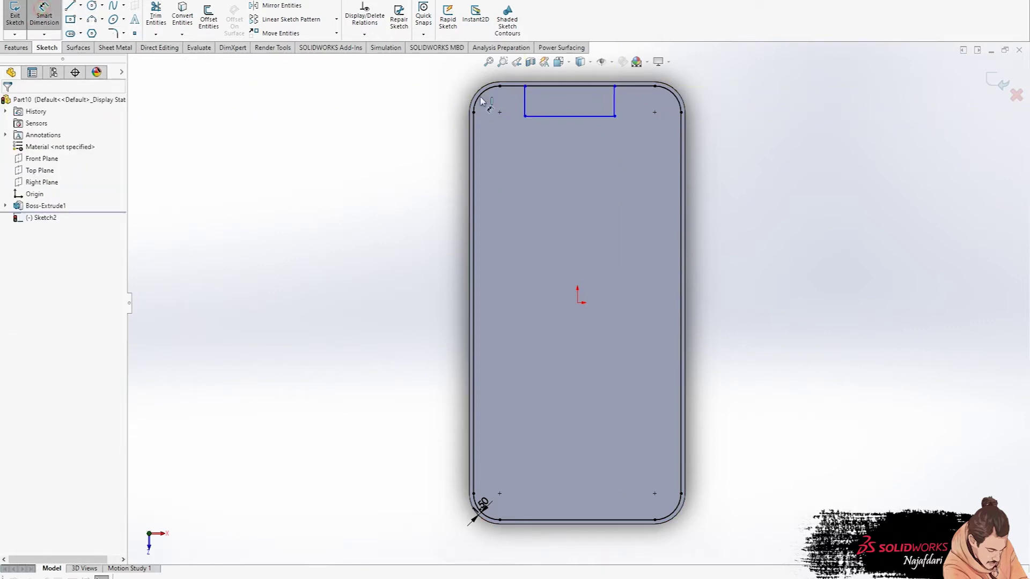
click(525, 101)
click(429, 107)
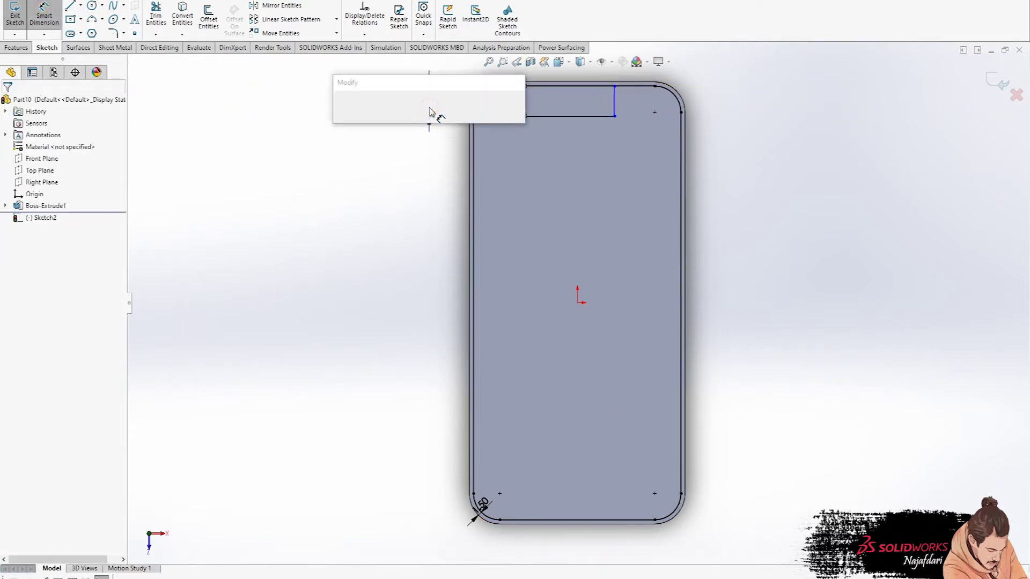
key(Return)
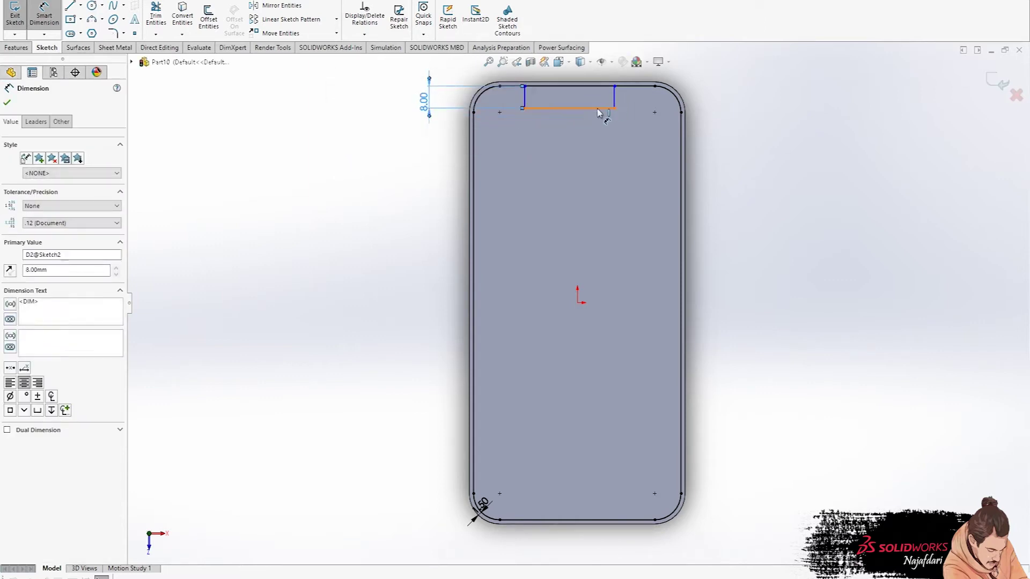
click(602, 108)
click(573, 151)
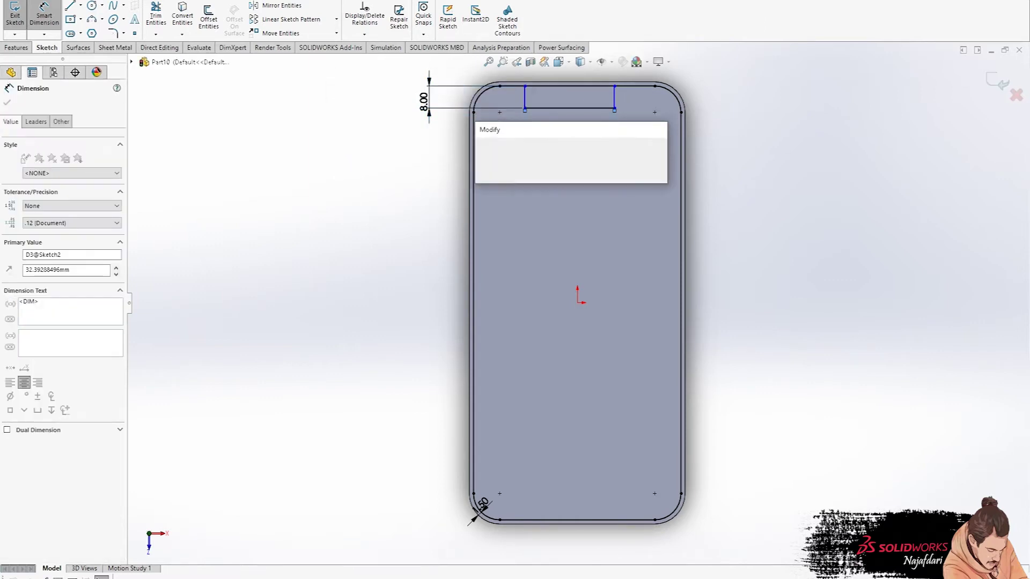
key(Return)
key(Escape)
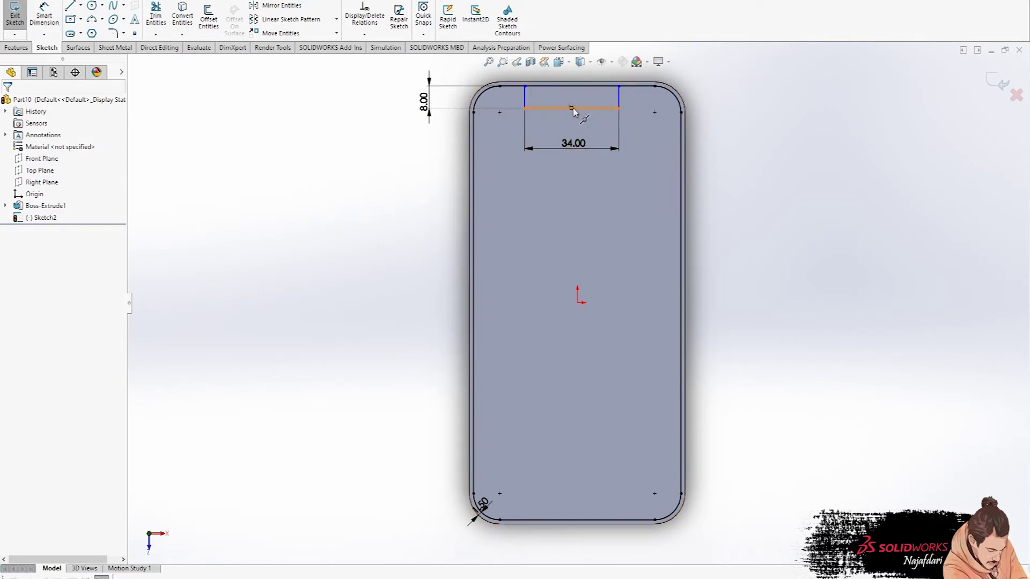
Add a Vertical relation between the notch's bottom-line midpoint and the origin.
click(572, 108)
ctrl+click(577, 302)
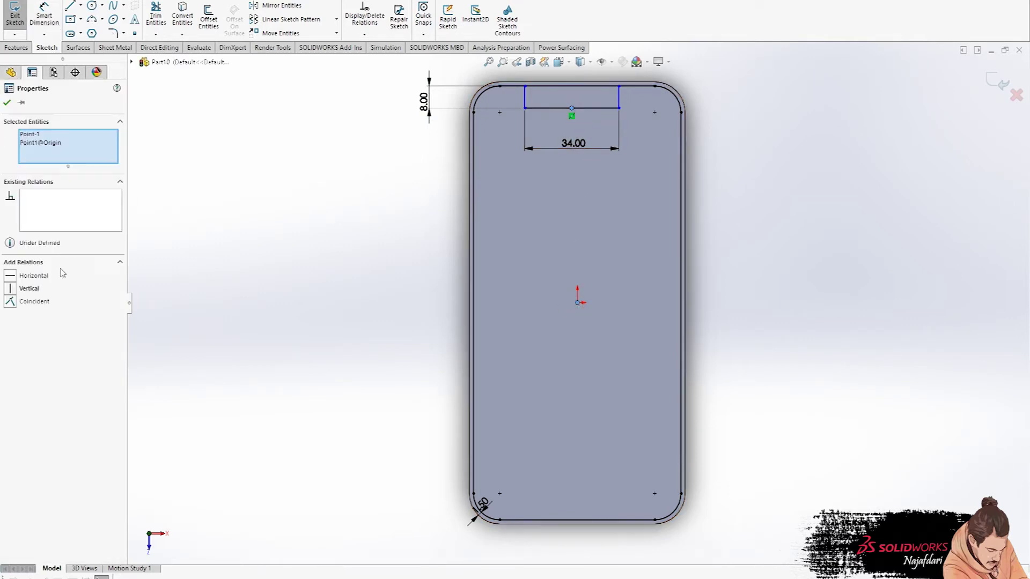
click(30, 289)
click(339, 249)
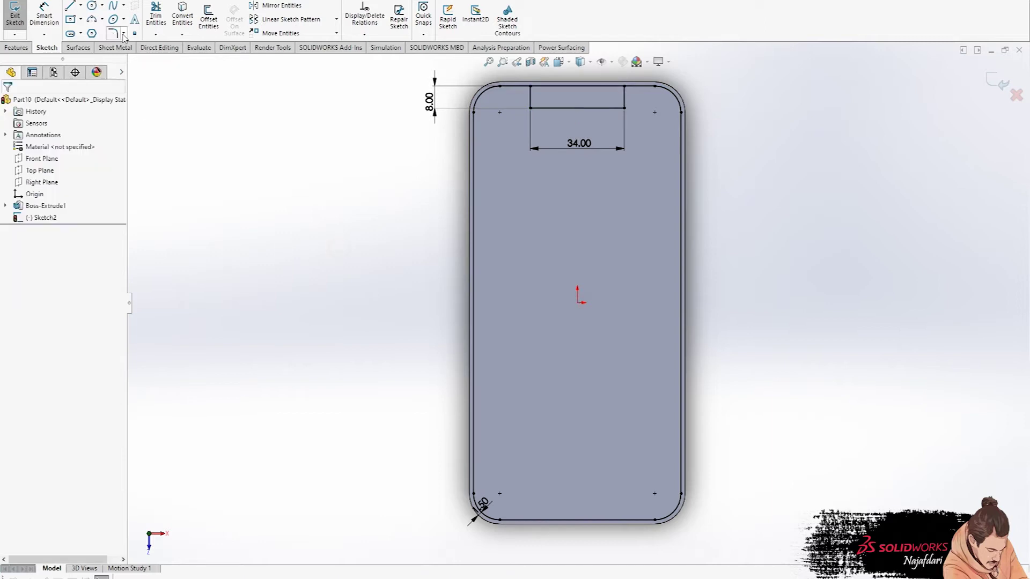
Fillet the notch's two bottom corners at 3 mm, accepting the relation warnings.
click(572, 109)
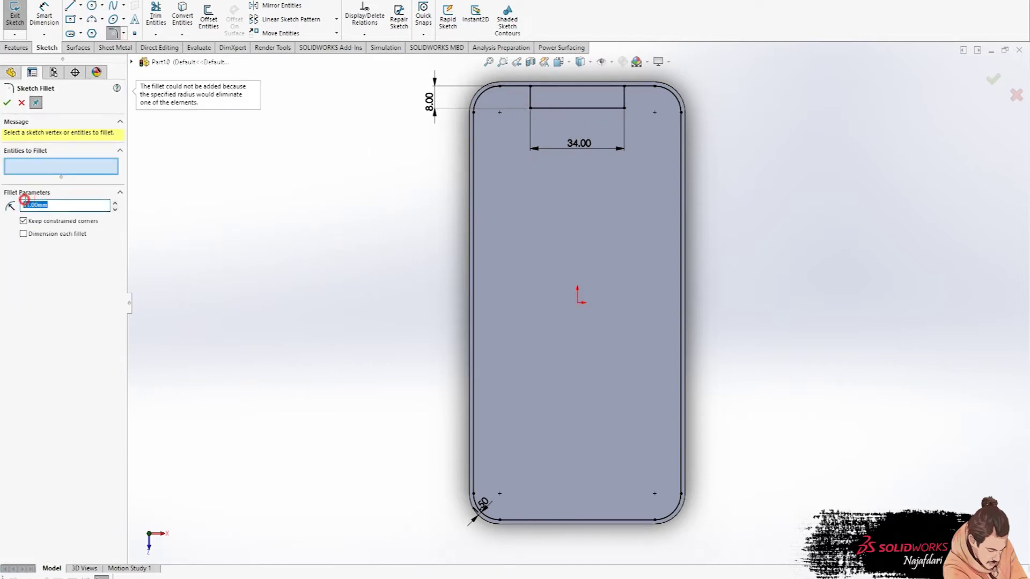
text(3)
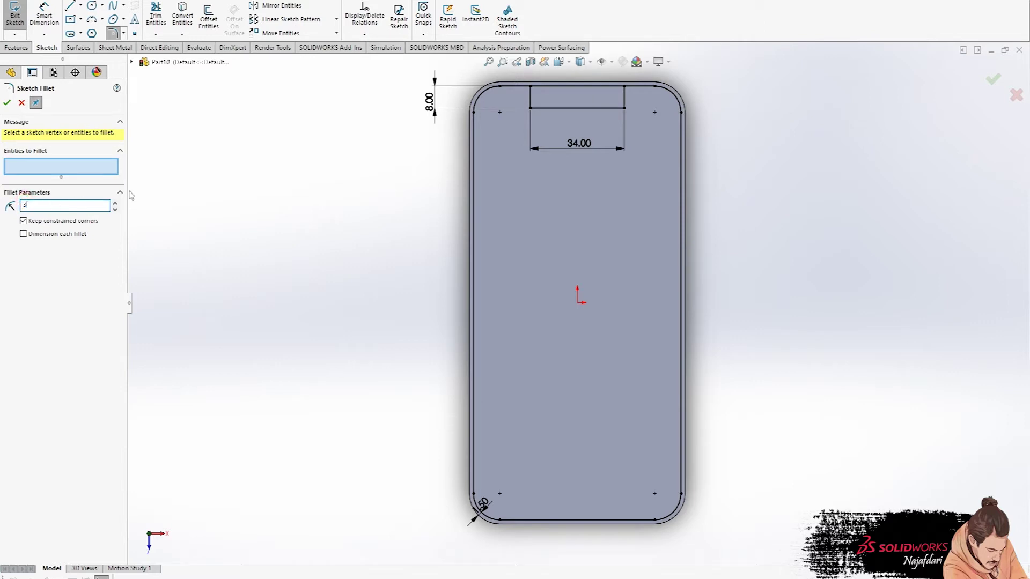
click(531, 108)
click(540, 303)
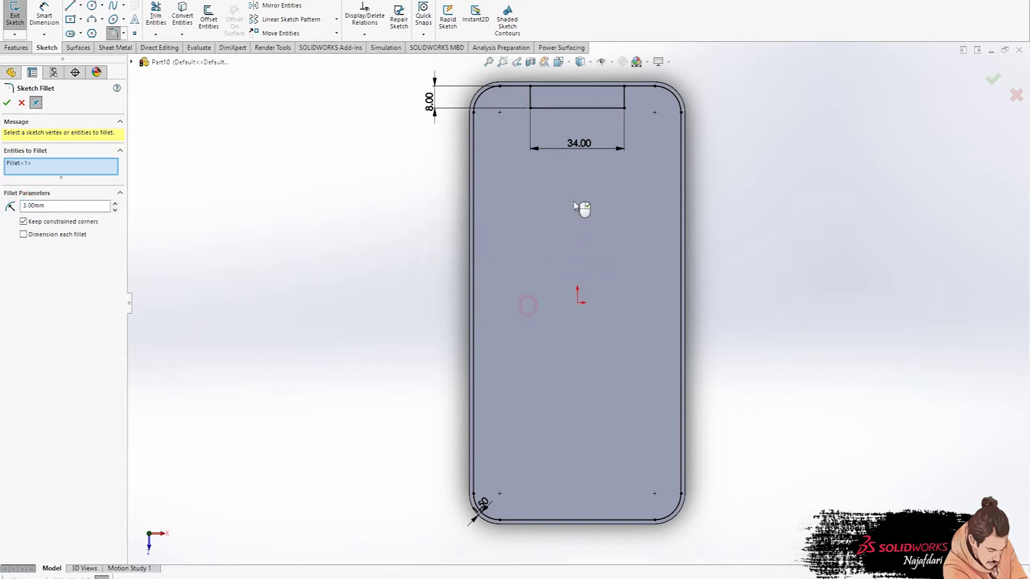
click(623, 107)
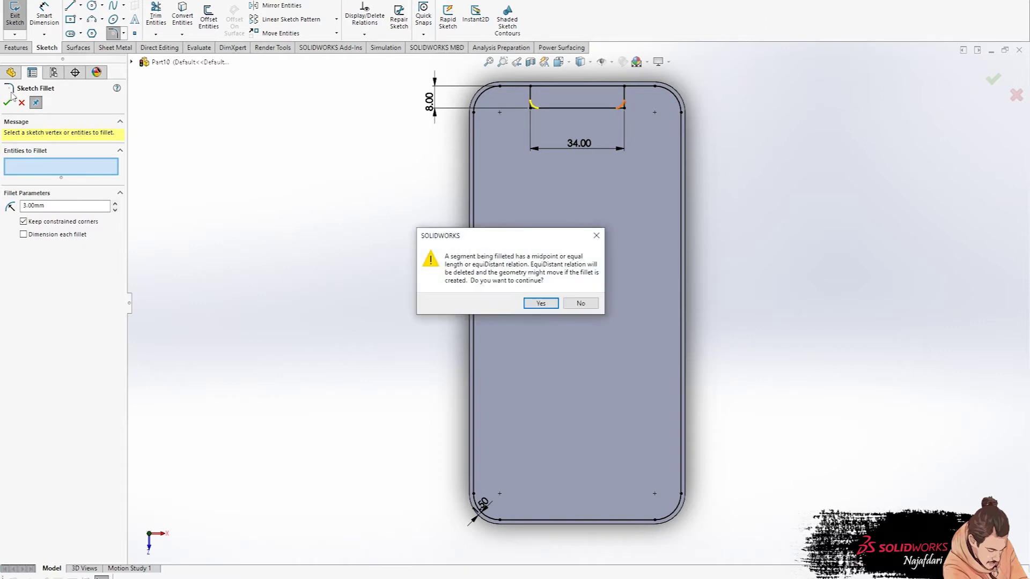
click(528, 302)
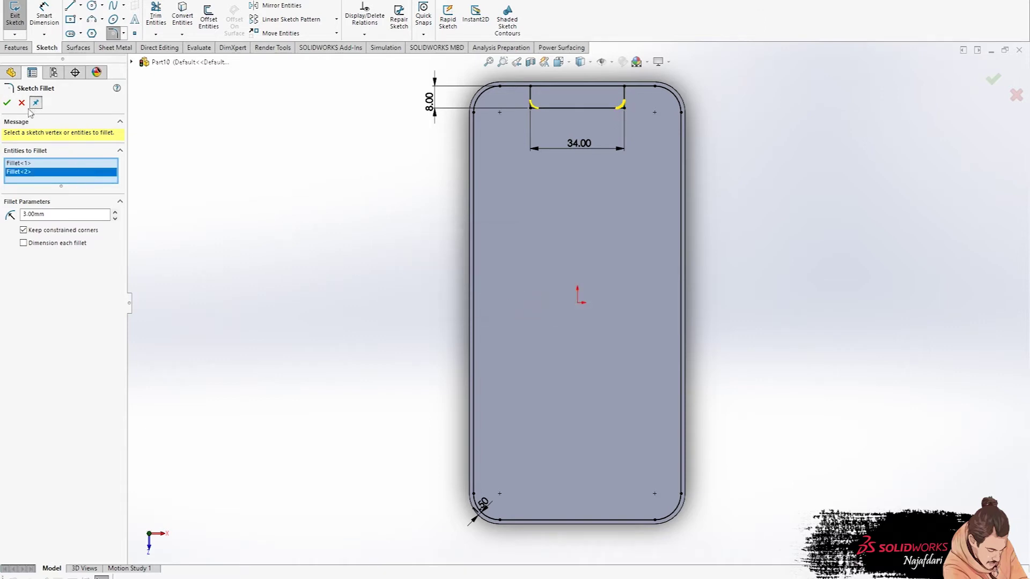
click(7, 103)
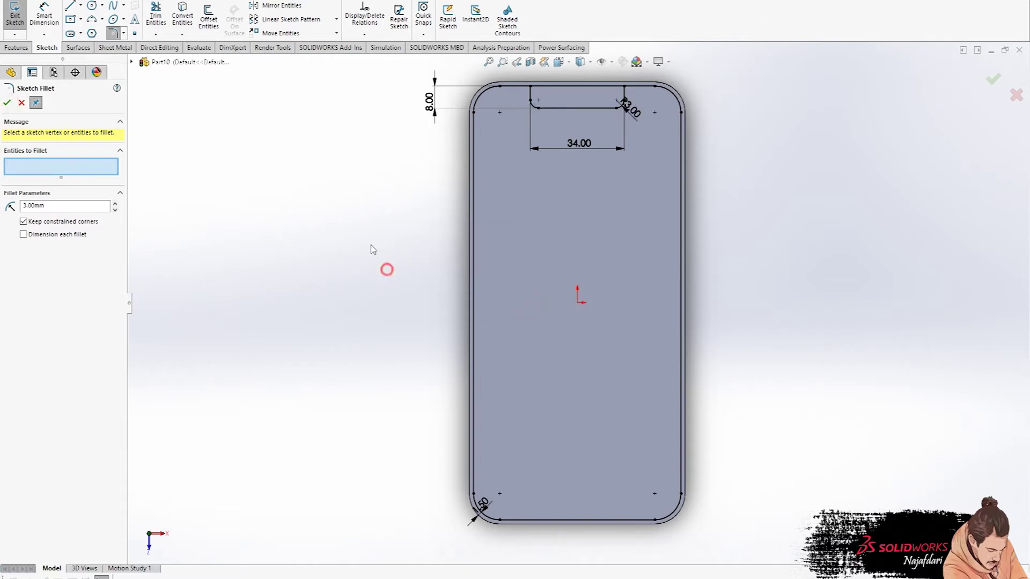
key(t)
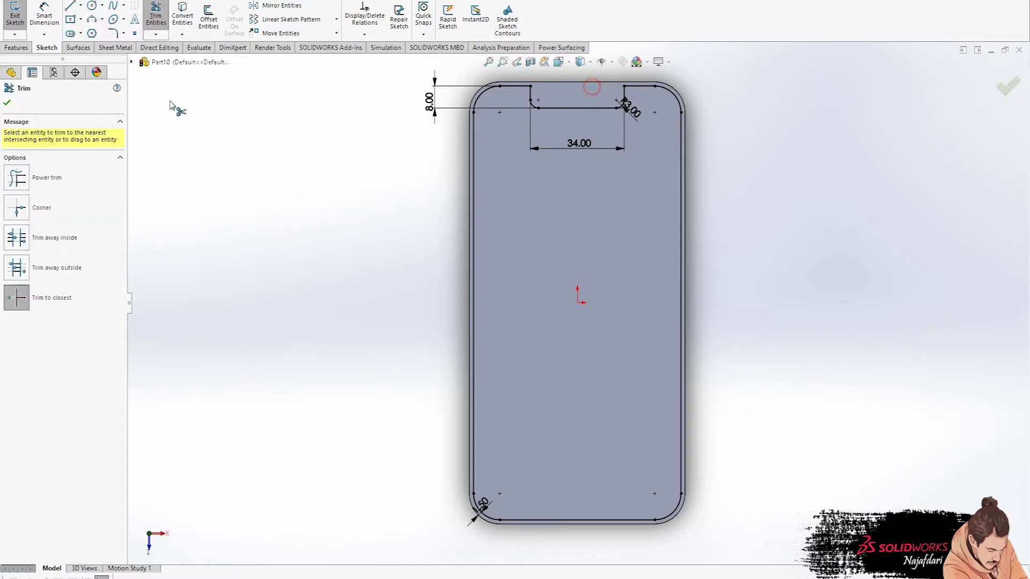
click(7, 103)
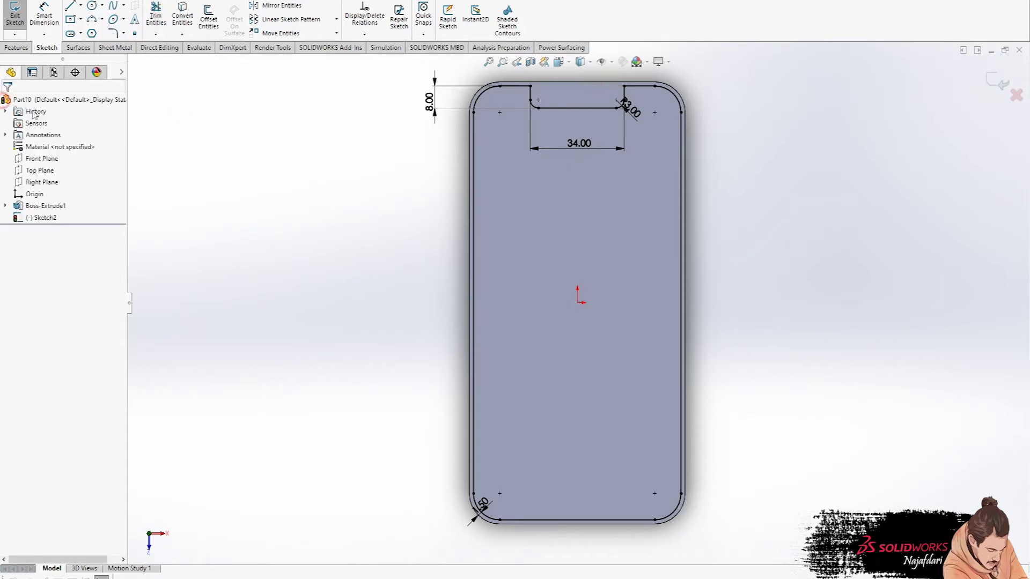
click(27, 48)
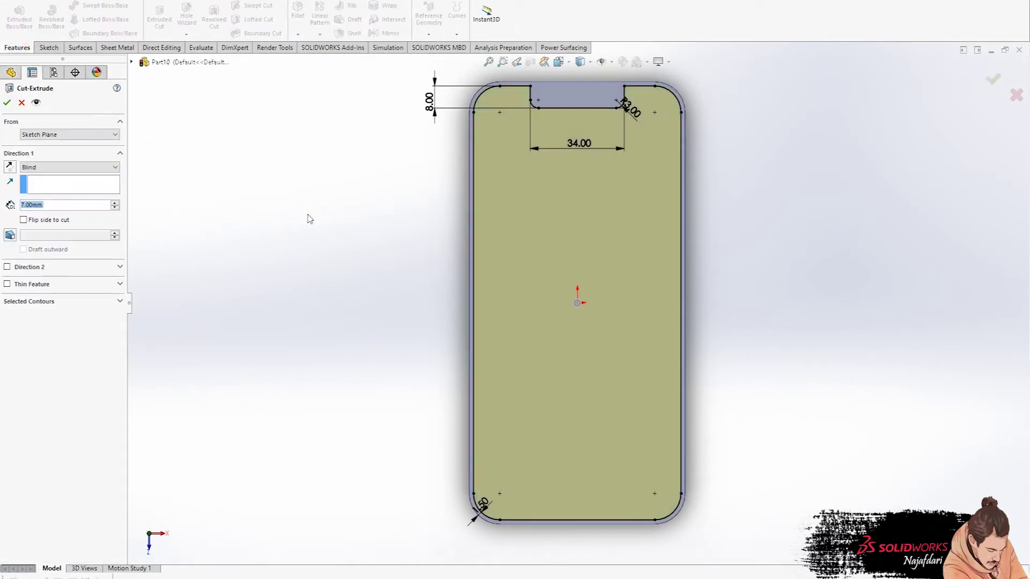
Cut the inner outline 0.01 mm deep into the front face and orbit to the side.
text(.01)
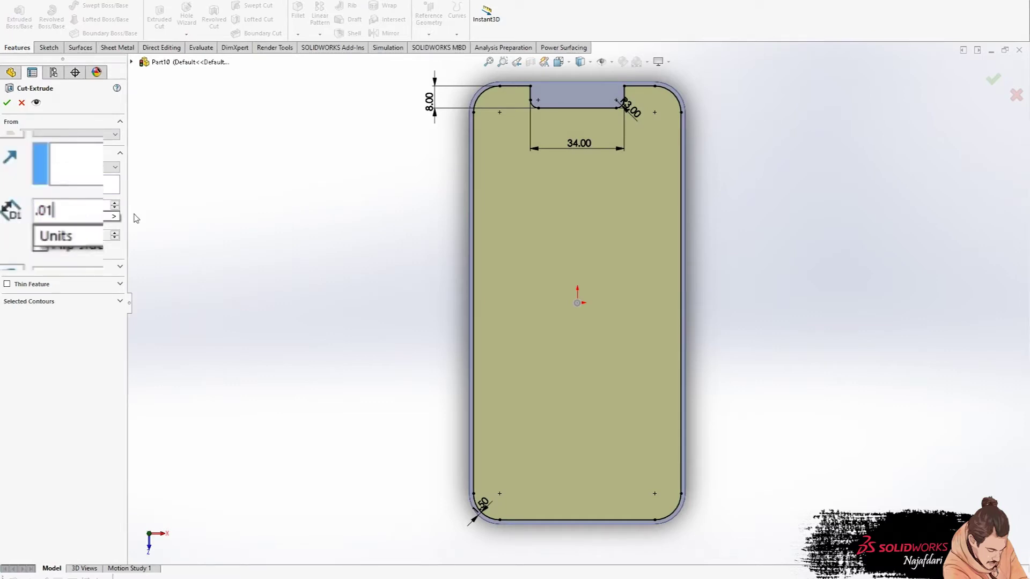
key(Return)
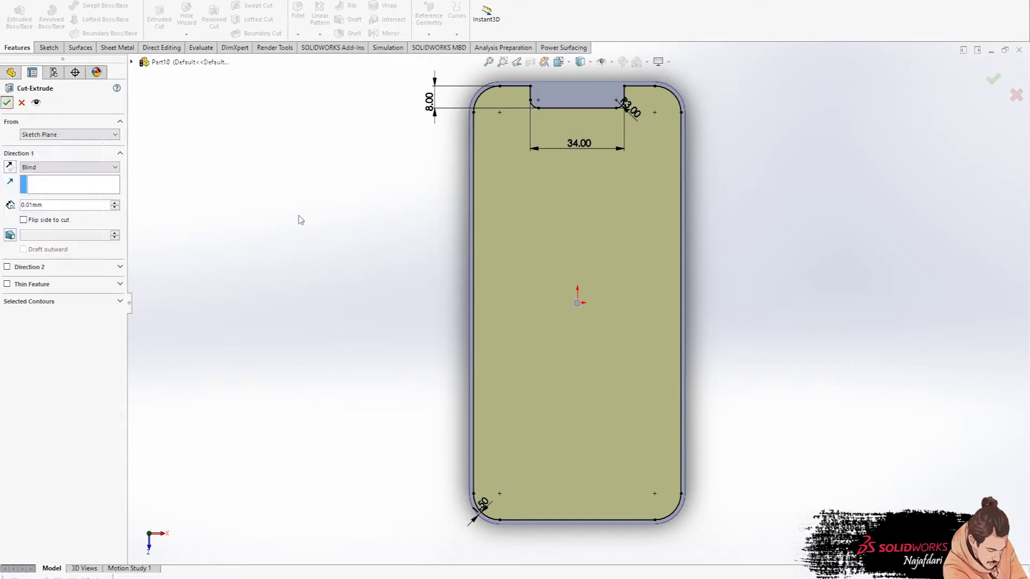
click(337, 228)
middle_drag(600, 243, 584, 221)
Start a sketch on the side face and draw two horizontal straight slots side by side.
click(578, 198)
click(620, 166)
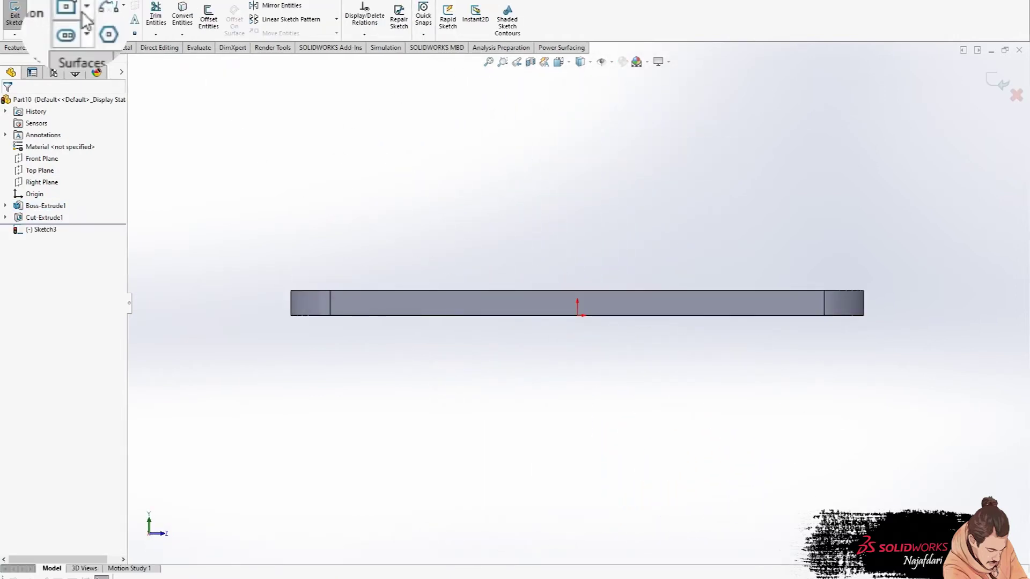
click(70, 33)
scroll(409, 294, down, 3)
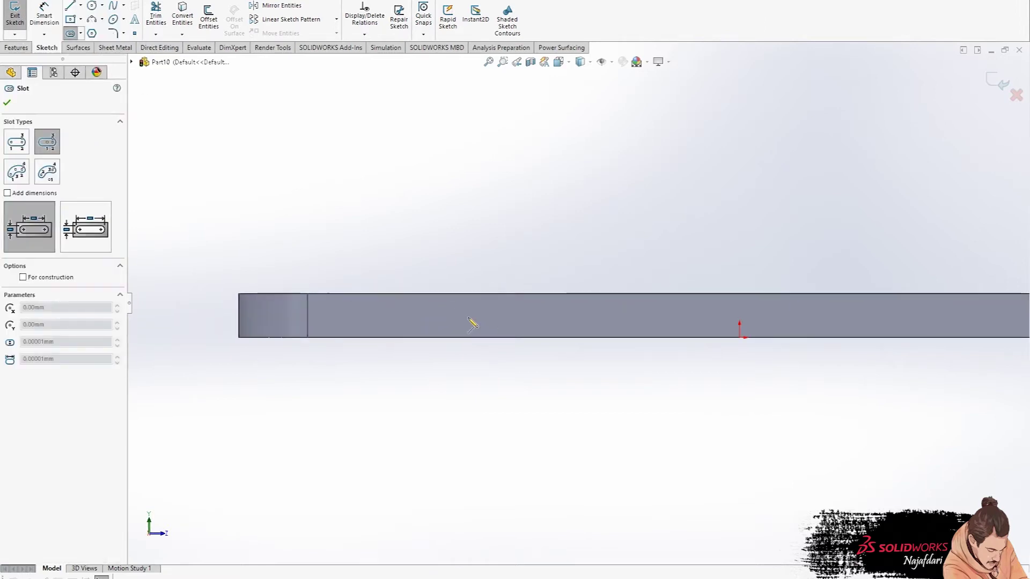
click(515, 316)
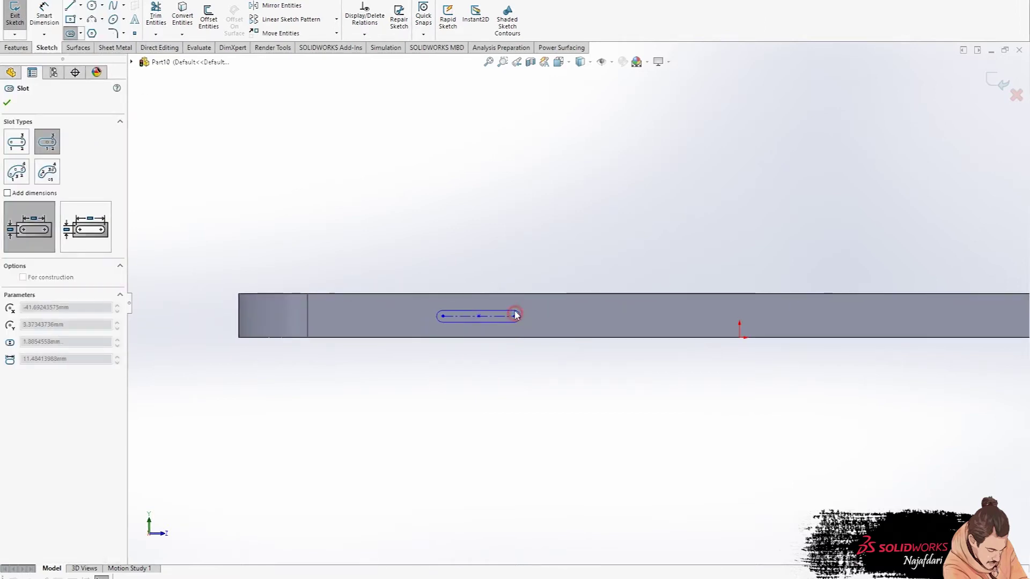
click(678, 321)
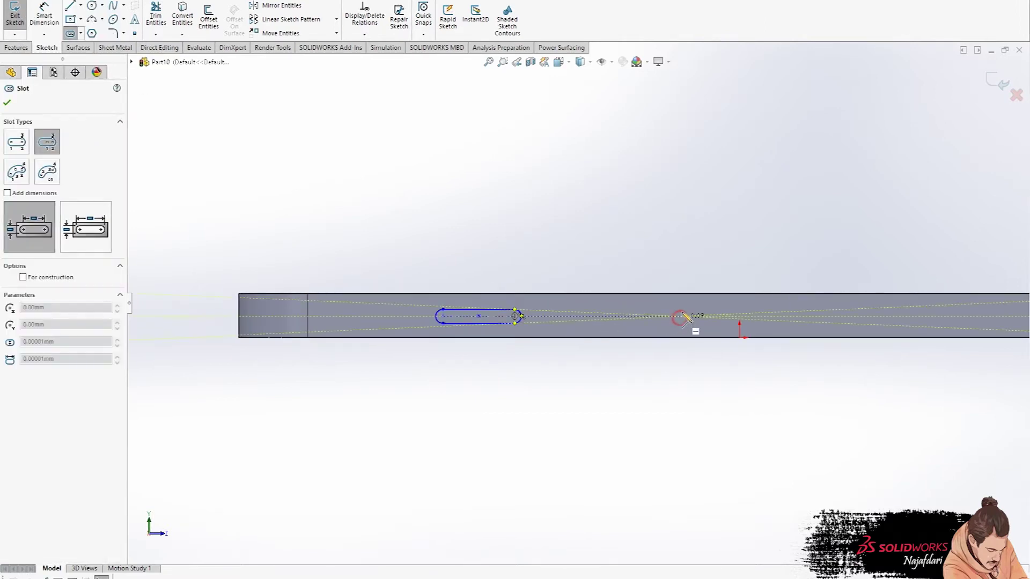
click(725, 318)
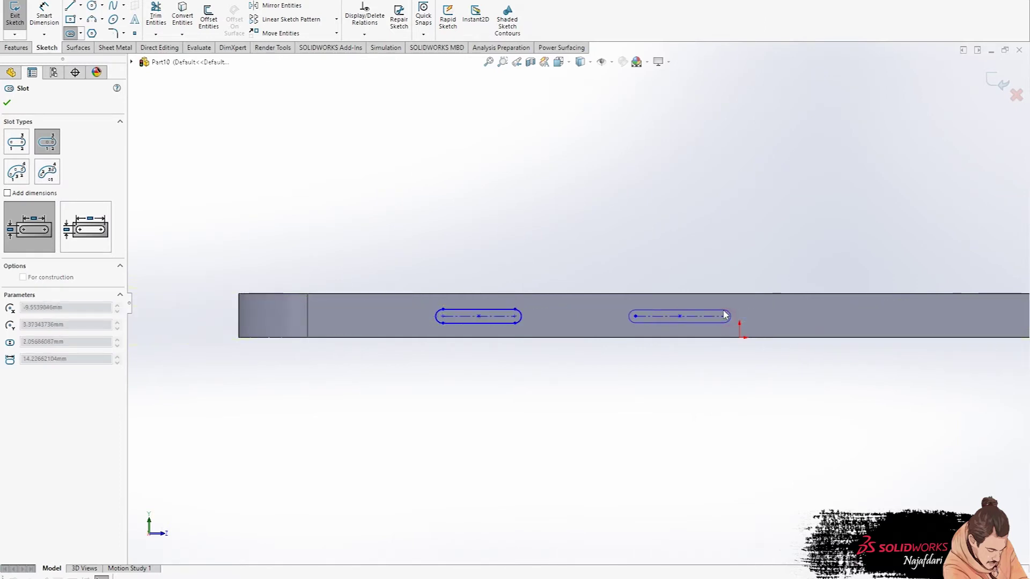
click(740, 322)
key(Escape)
Dimension both slots 2.5 mm wide.
click(44, 16)
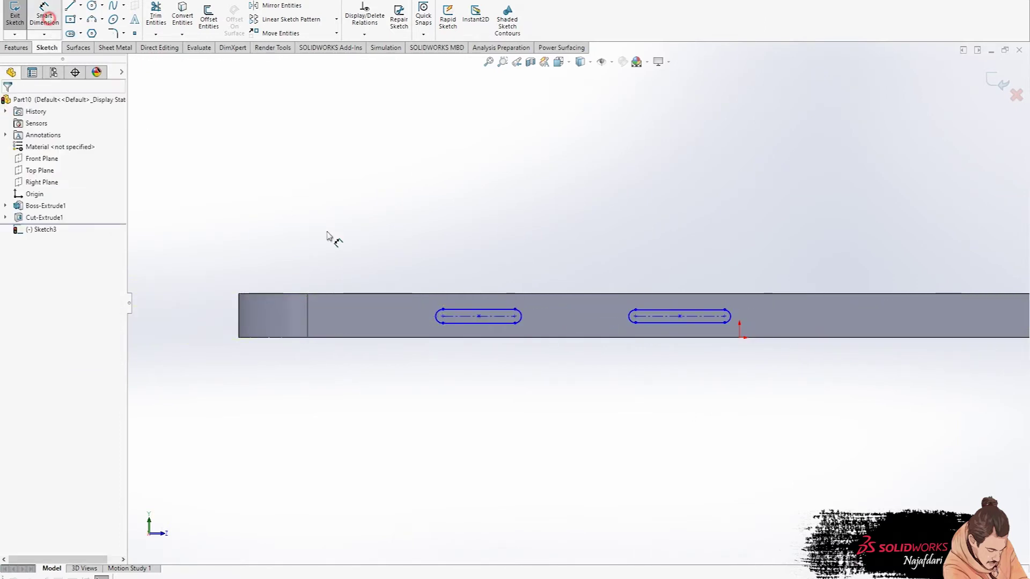
click(475, 322)
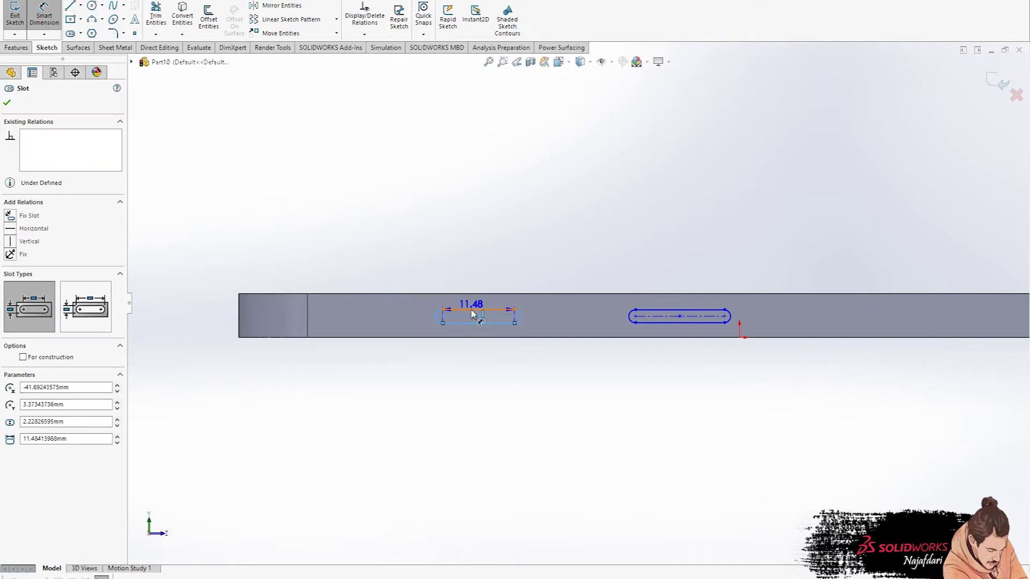
click(392, 318)
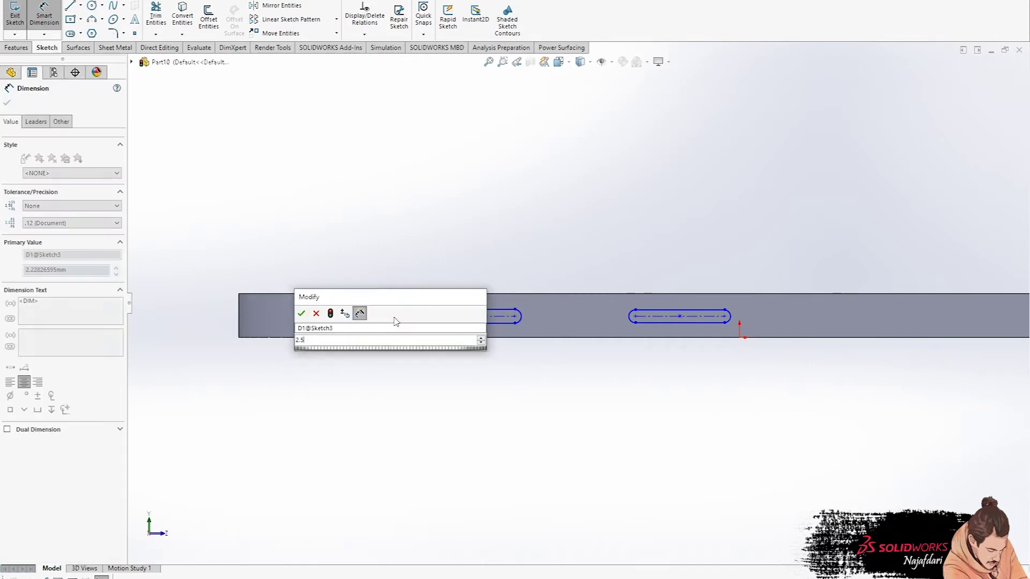
key(Return)
click(659, 319)
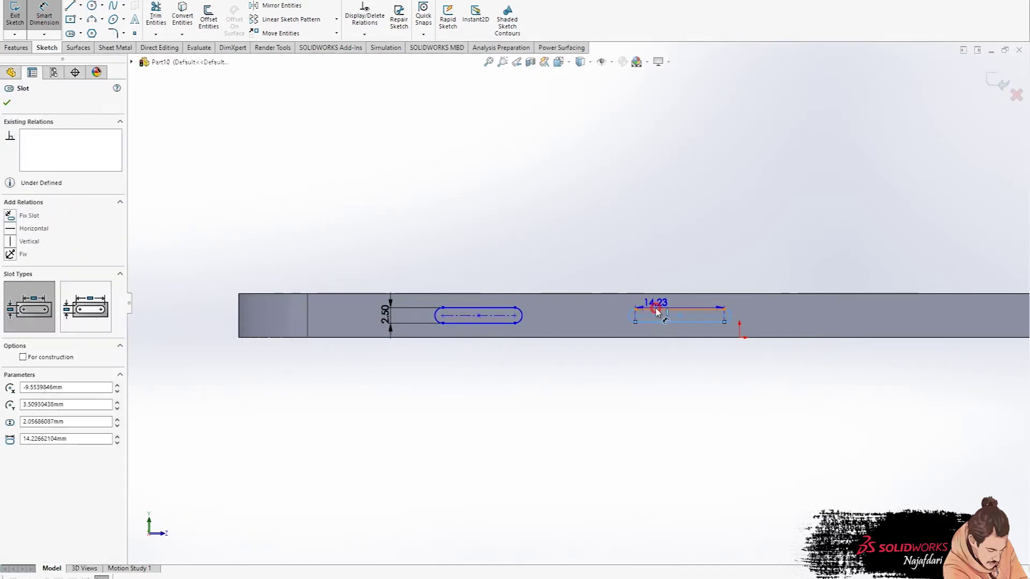
click(585, 318)
click(593, 319)
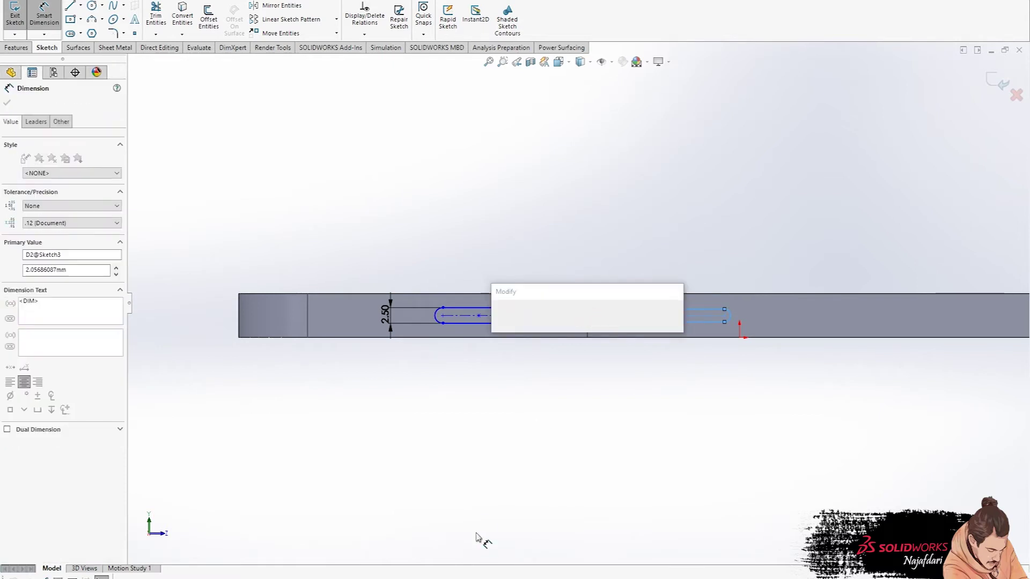
text(2.5)
key(Return)
key(Escape)
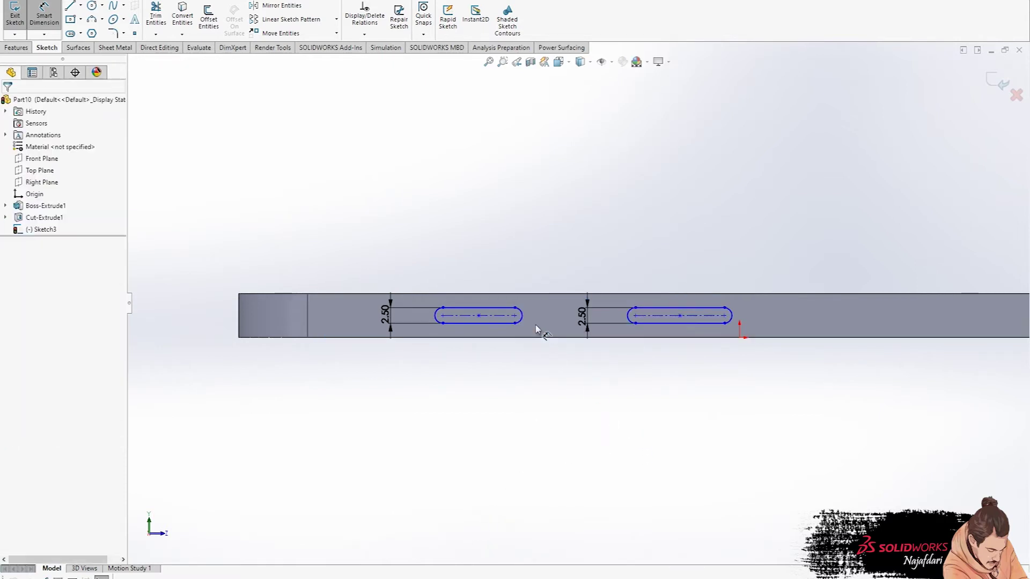
Set the first slot's length to 12.5 mm and make the second slot equal to it.
click(440, 317)
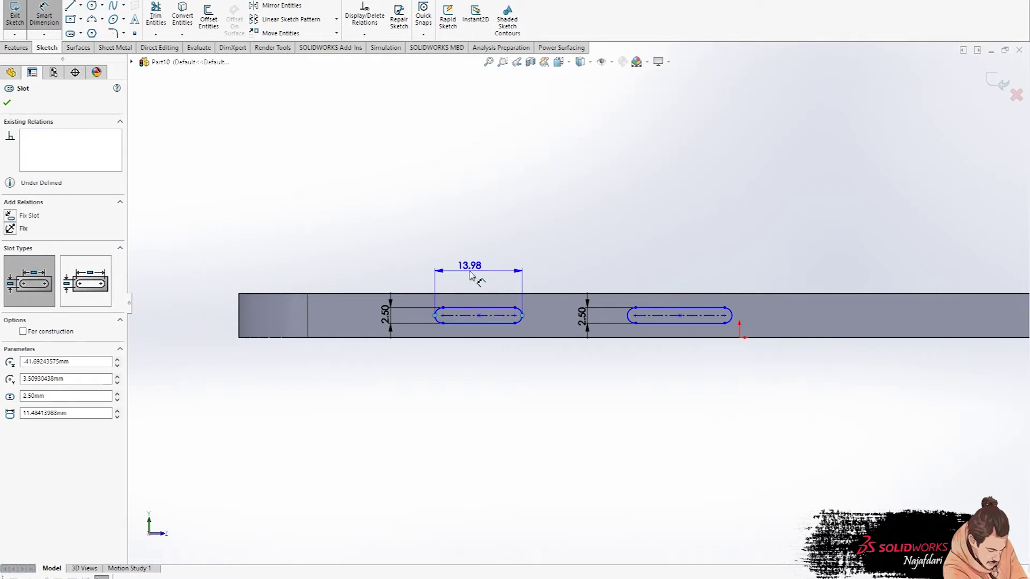
click(470, 275)
key(Return)
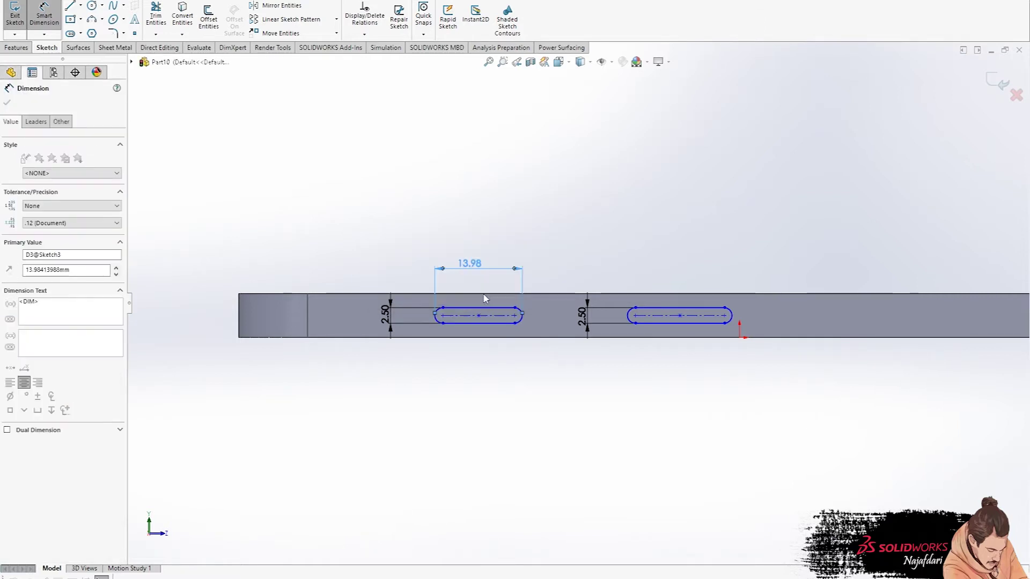
click(567, 389)
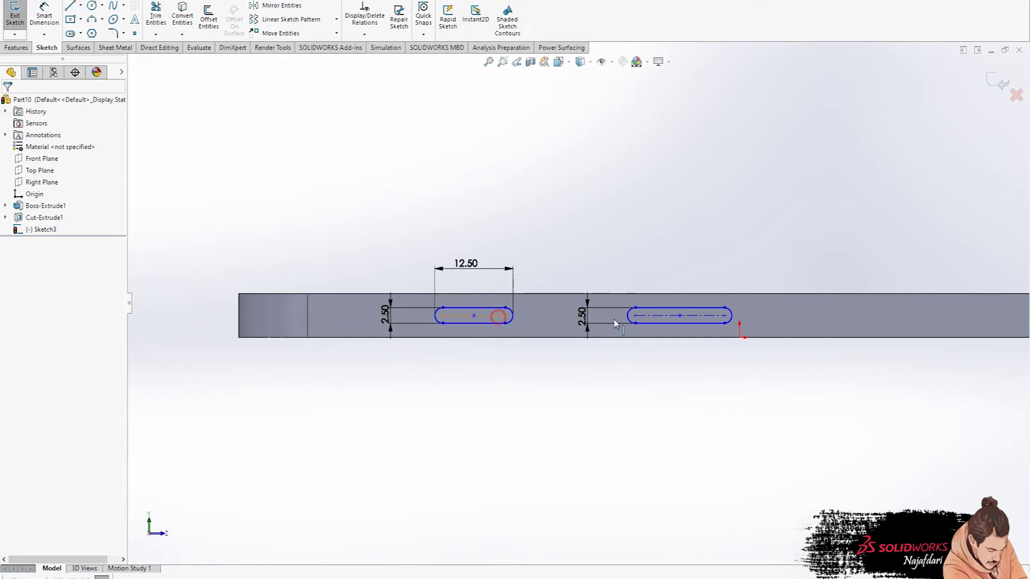
click(654, 322)
ctrl+click(473, 322)
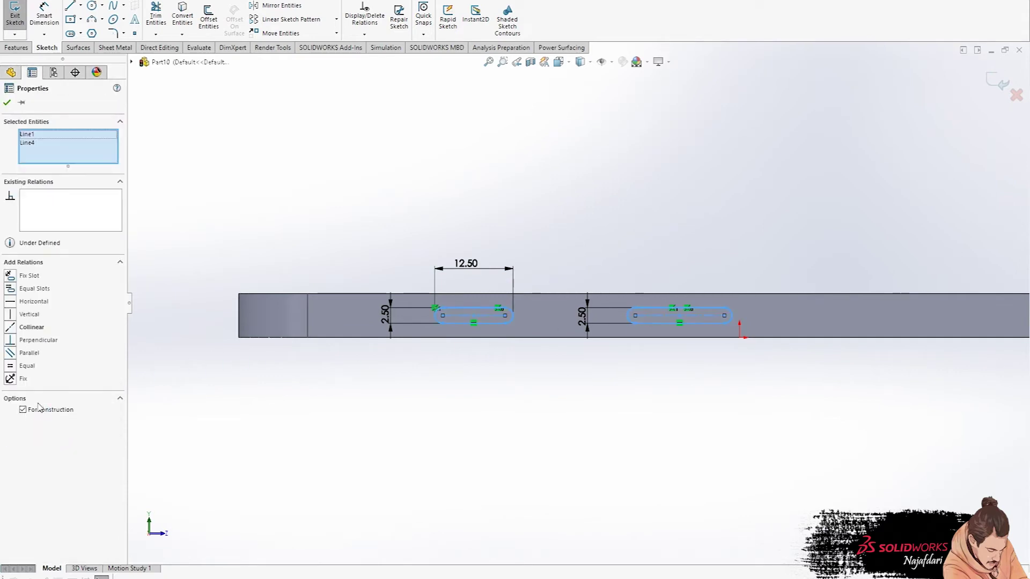
click(27, 366)
click(439, 410)
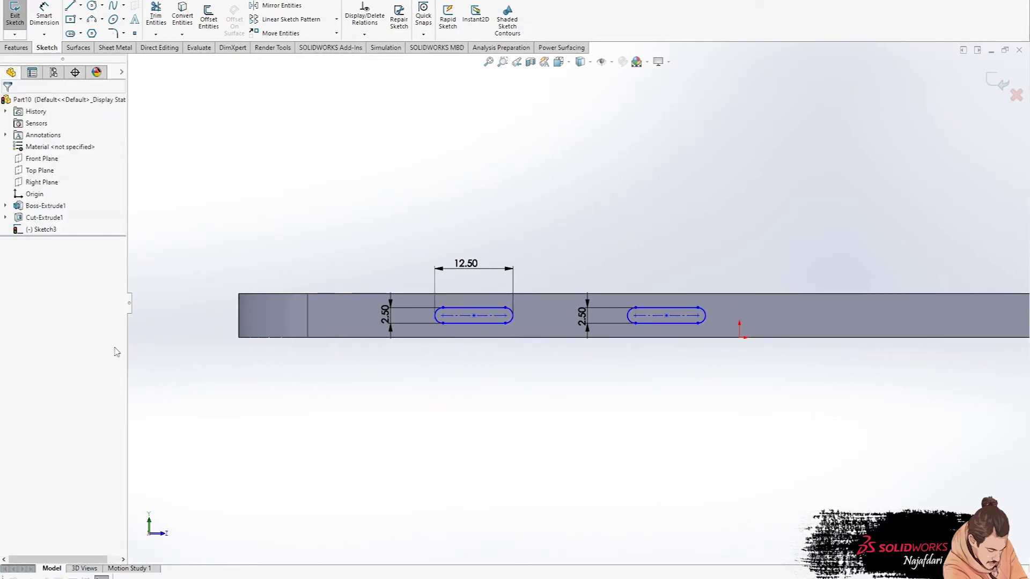
Position the slot centres 36 mm and 51 mm from the phone's left edge.
click(44, 16)
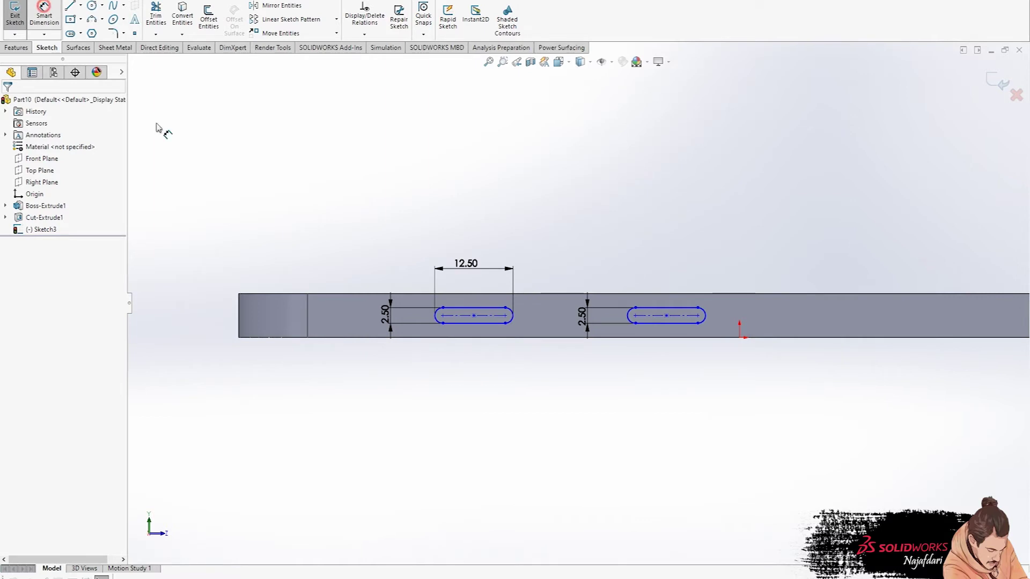
click(435, 317)
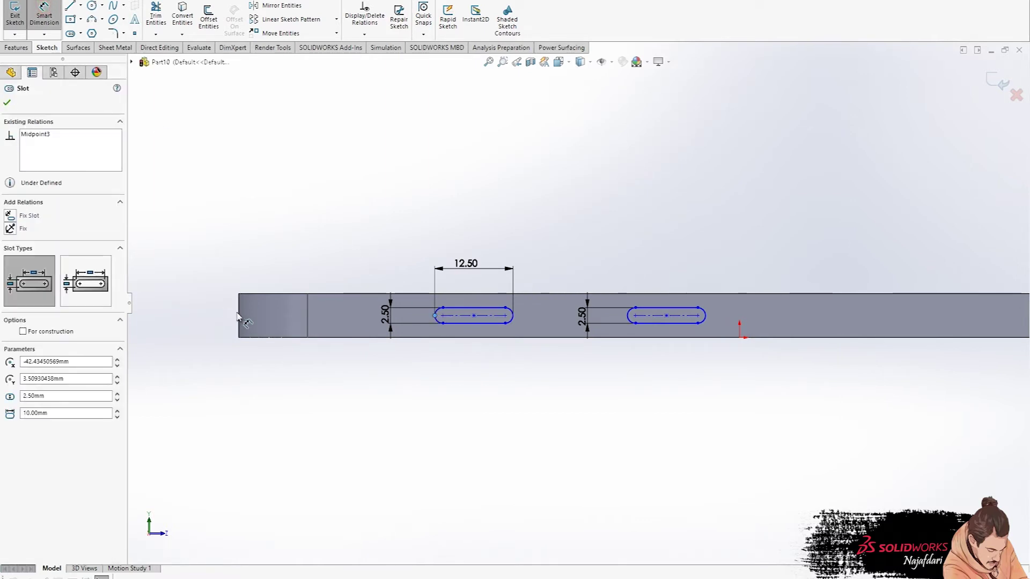
click(238, 316)
click(374, 158)
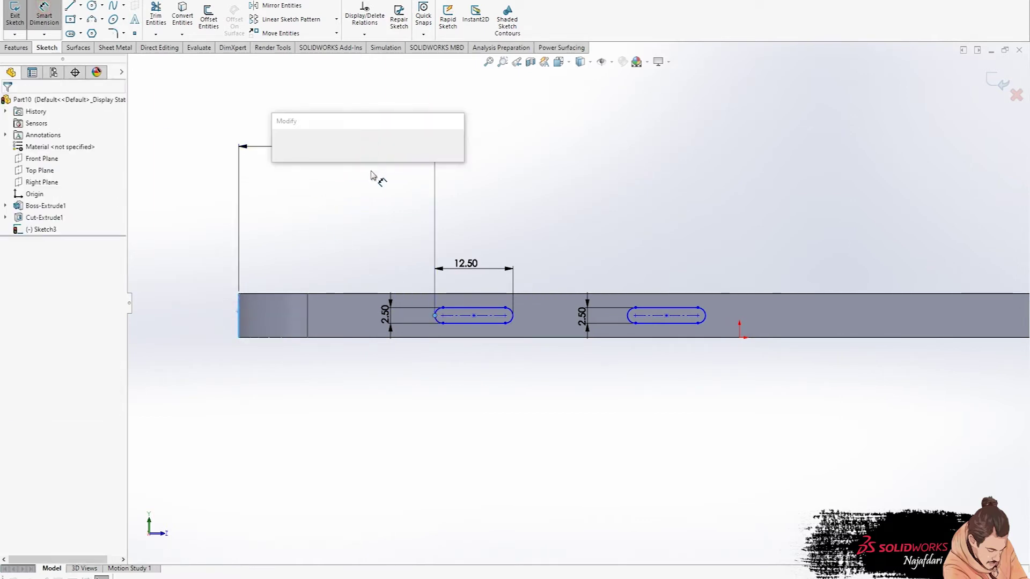
text(36)
key(Return)
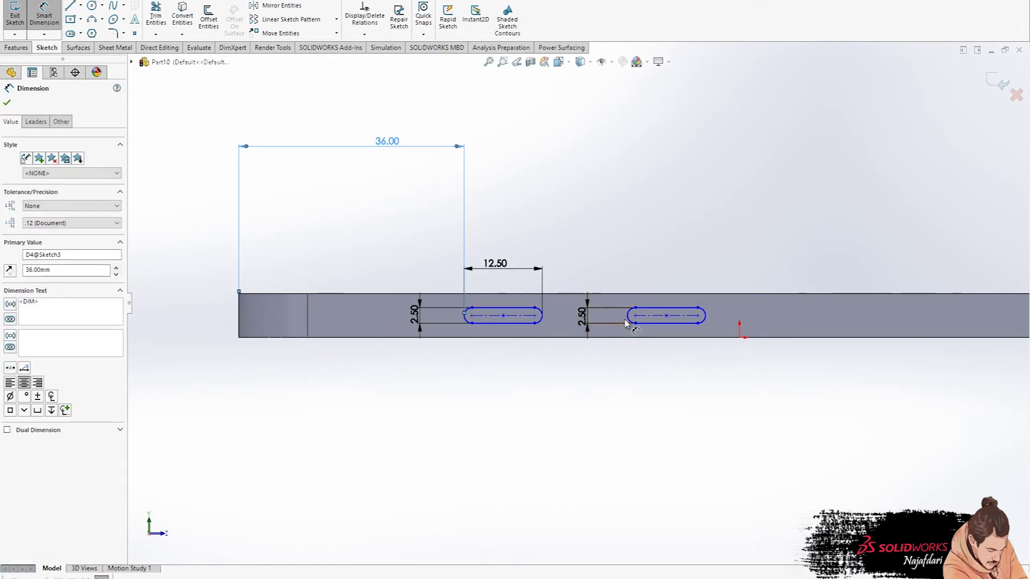
click(628, 319)
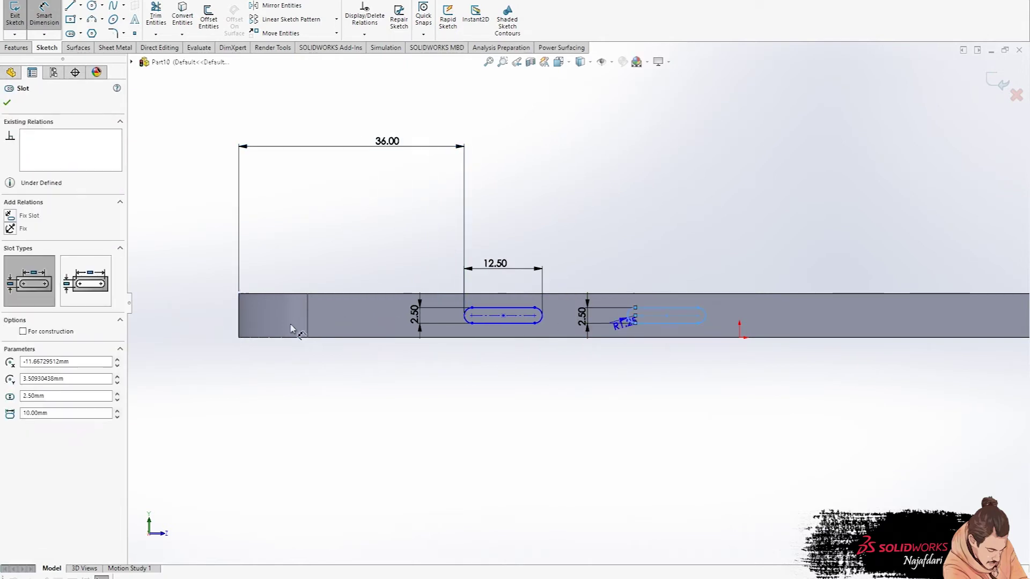
click(239, 316)
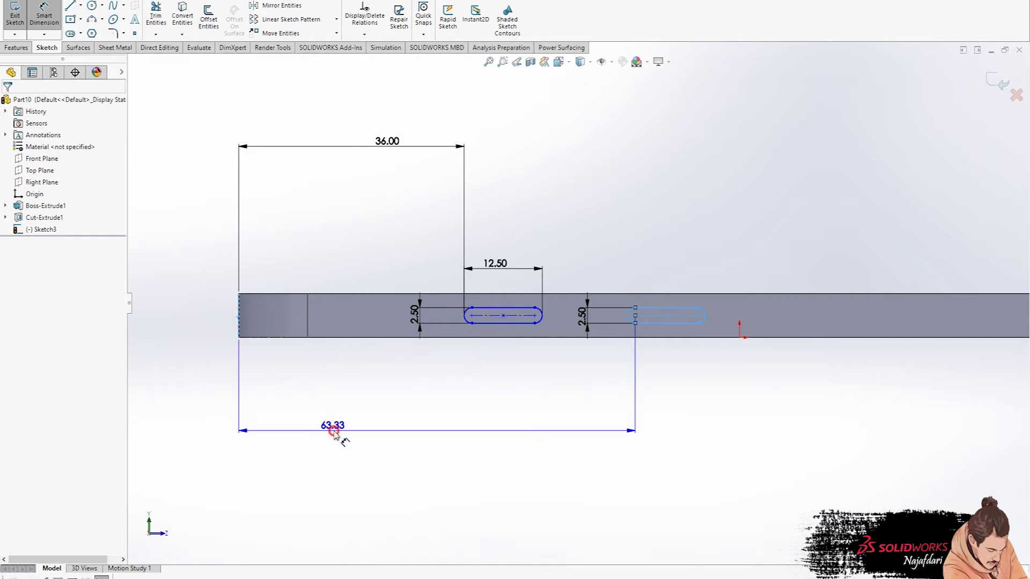
click(339, 435)
text(51)
key(Return)
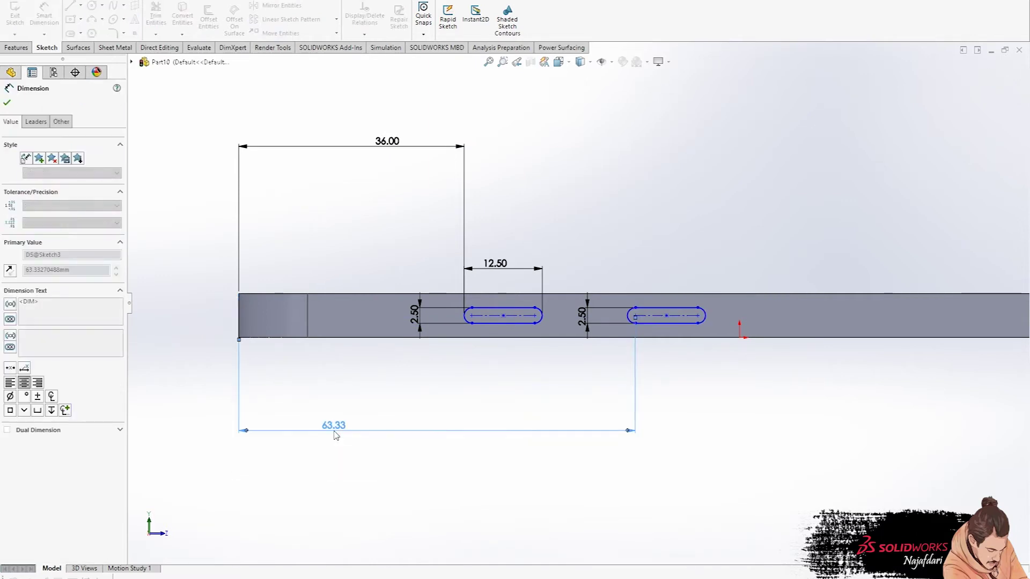
key(Escape)
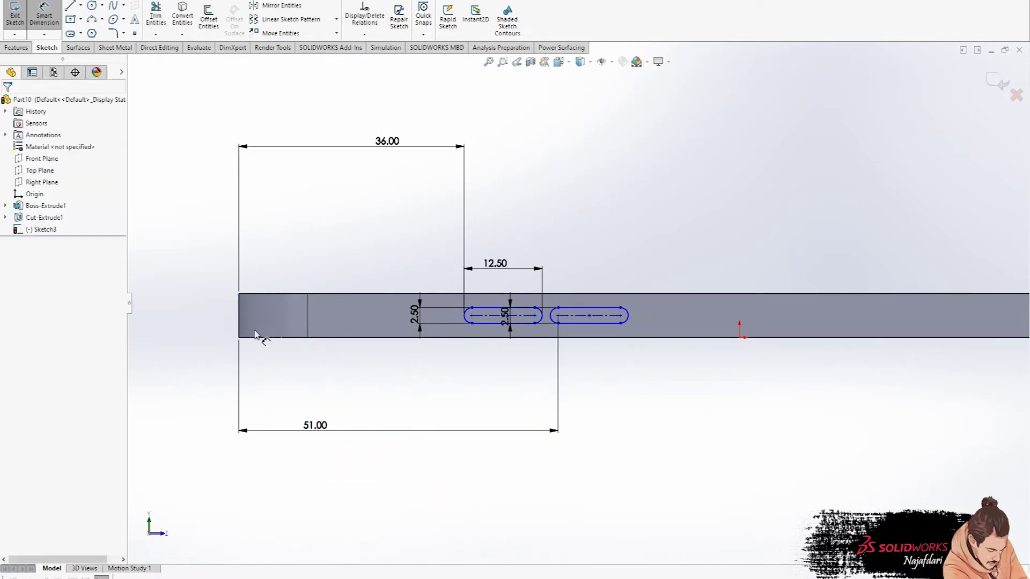
key(Escape)
click(24, 50)
click(22, 21)
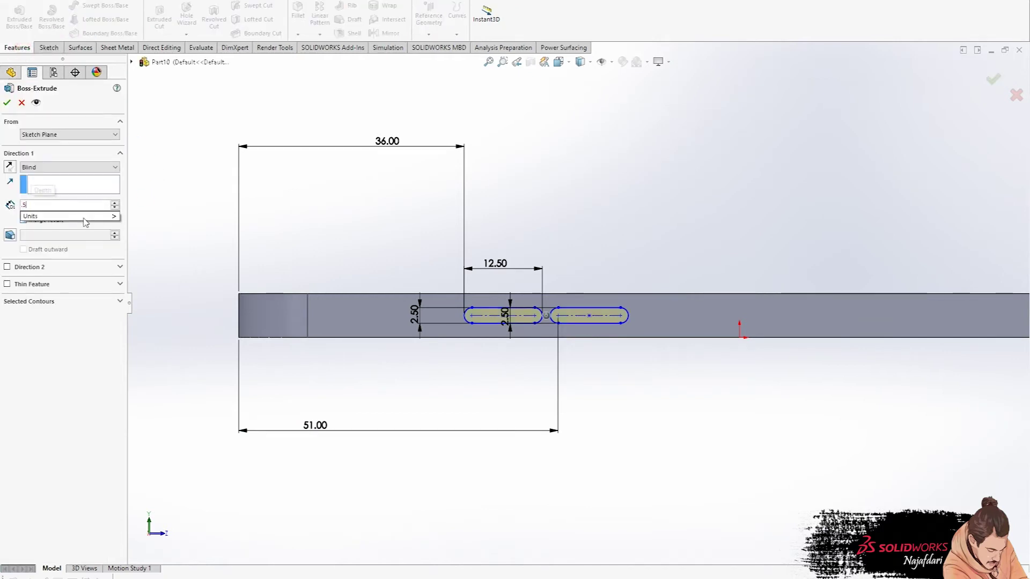
Confirm Boss-Extrude2 for the side buttons, then start Sketch4 on the bottom end face.
right_click(216, 153)
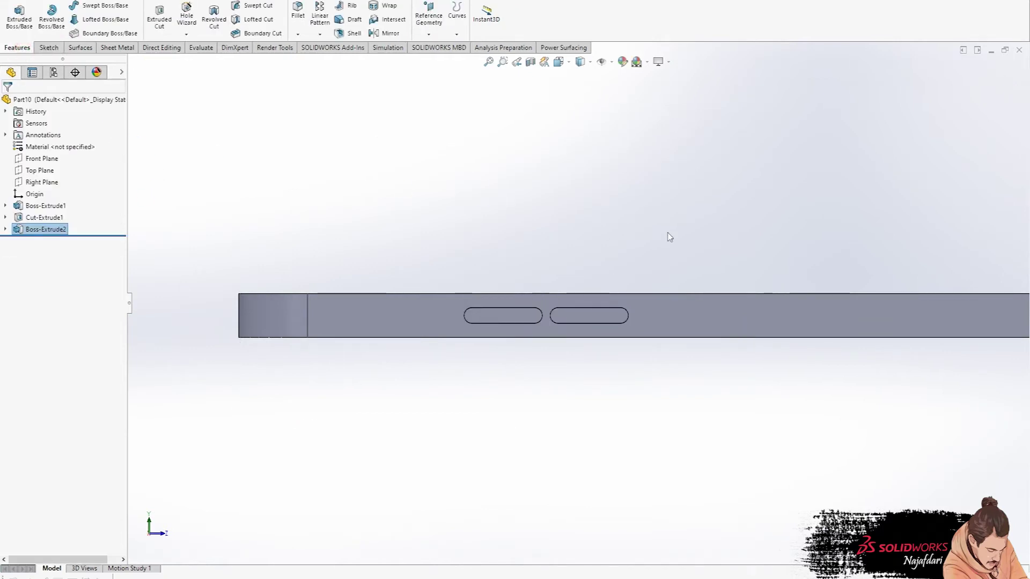
middle_drag(666, 230, 823, 424)
click(823, 423)
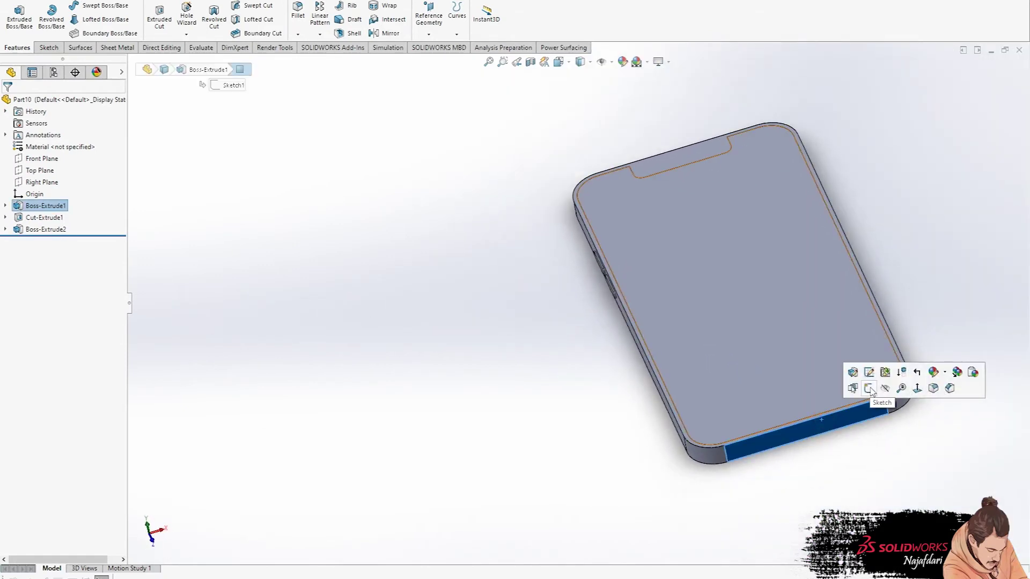
click(965, 373)
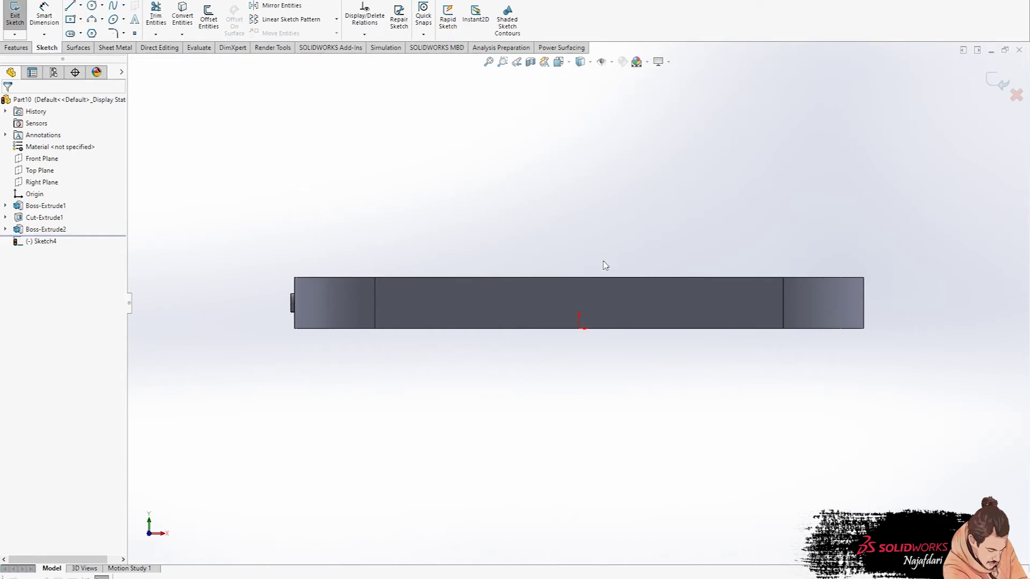
Draw a straight slot on the phone's bottom end, dimensioned 1.5 mm wide and 7 mm long.
scroll(605, 265, down, 1)
click(70, 34)
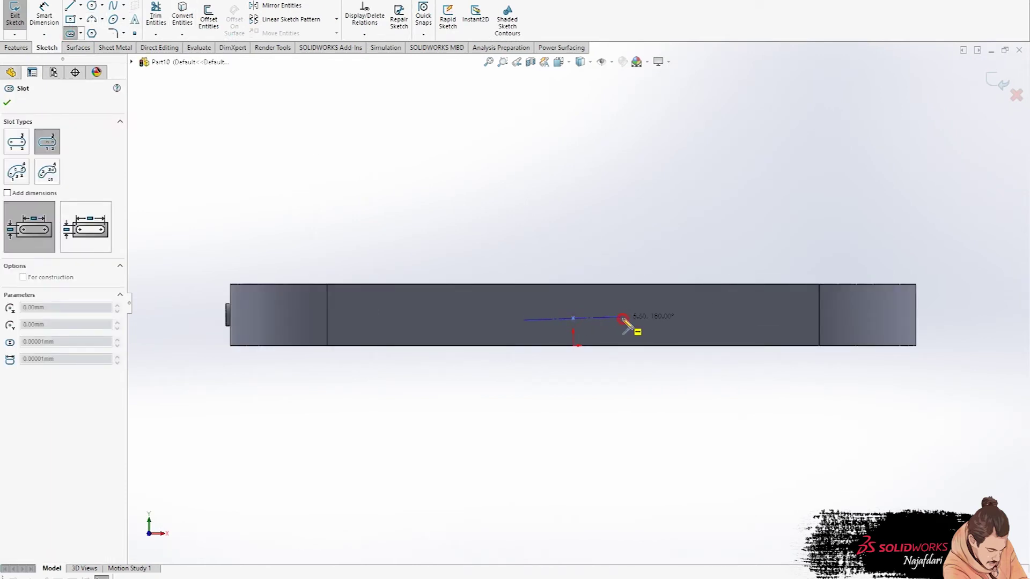
click(624, 312)
key(Escape)
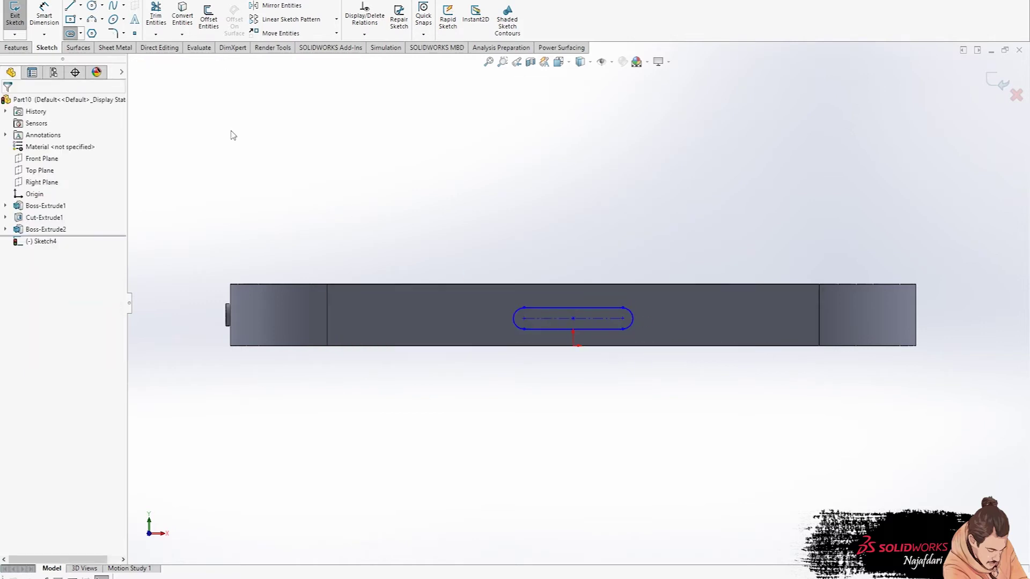
click(44, 16)
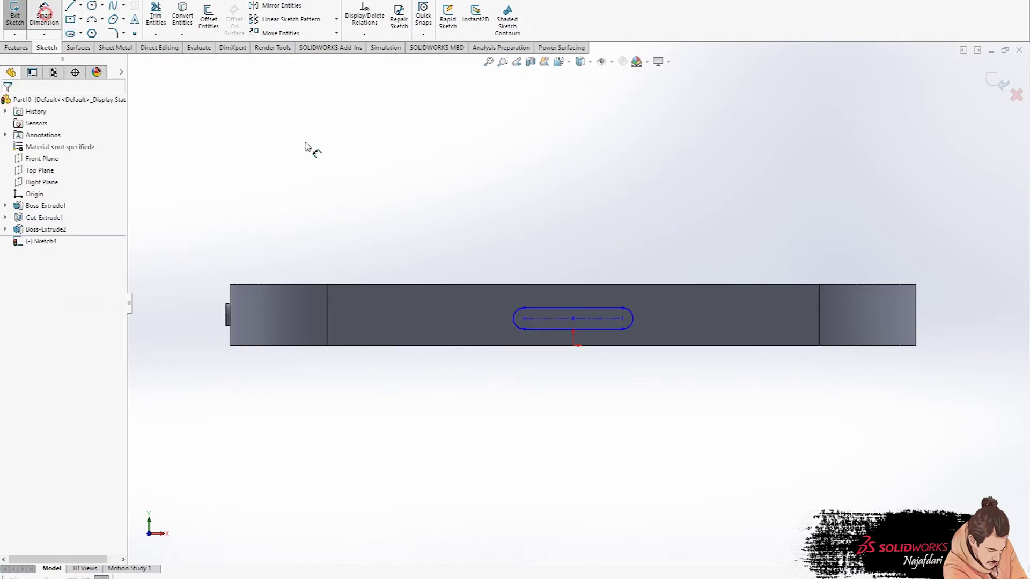
click(588, 314)
click(474, 320)
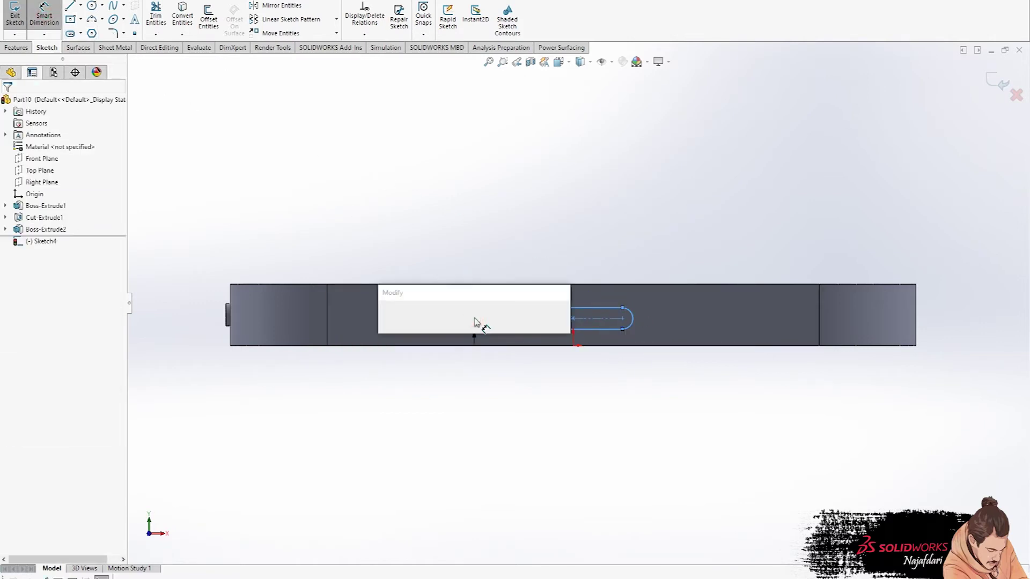
text(1.5)
key(Return)
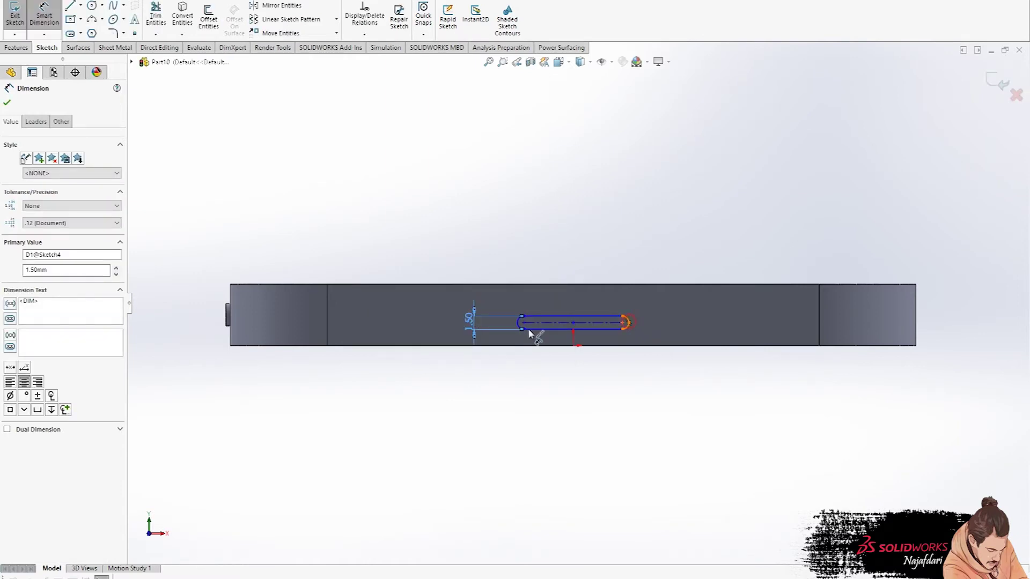
click(520, 324)
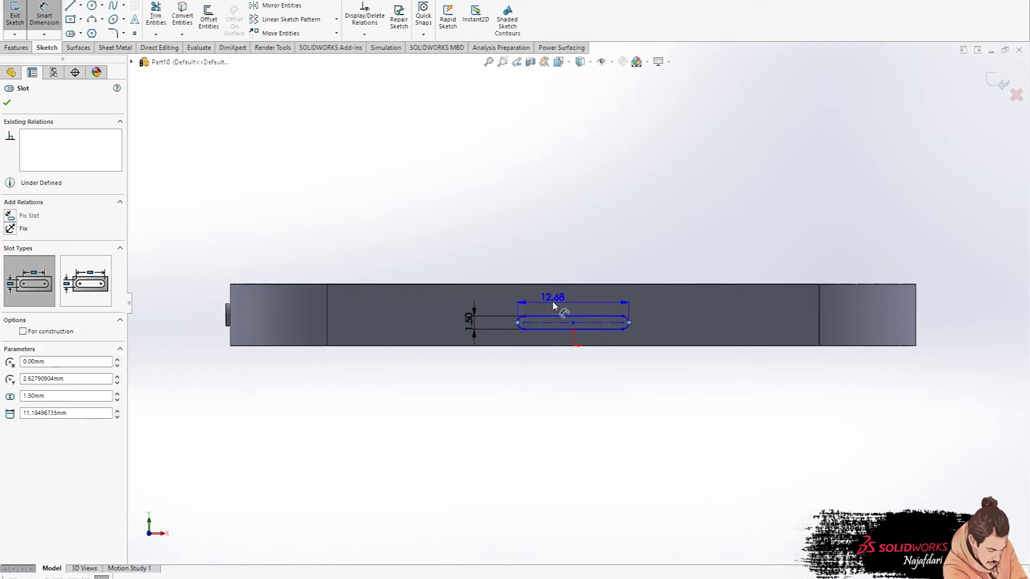
click(555, 302)
text(7)
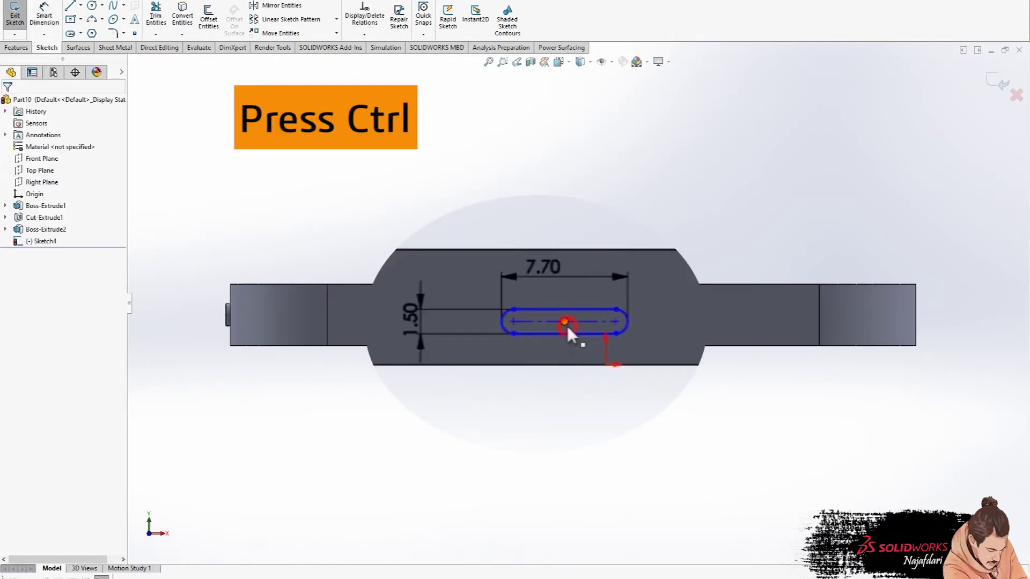
Make the slot centre vertical with the origin and nudge the slot up the end face.
click(565, 322)
ctrl+click(614, 365)
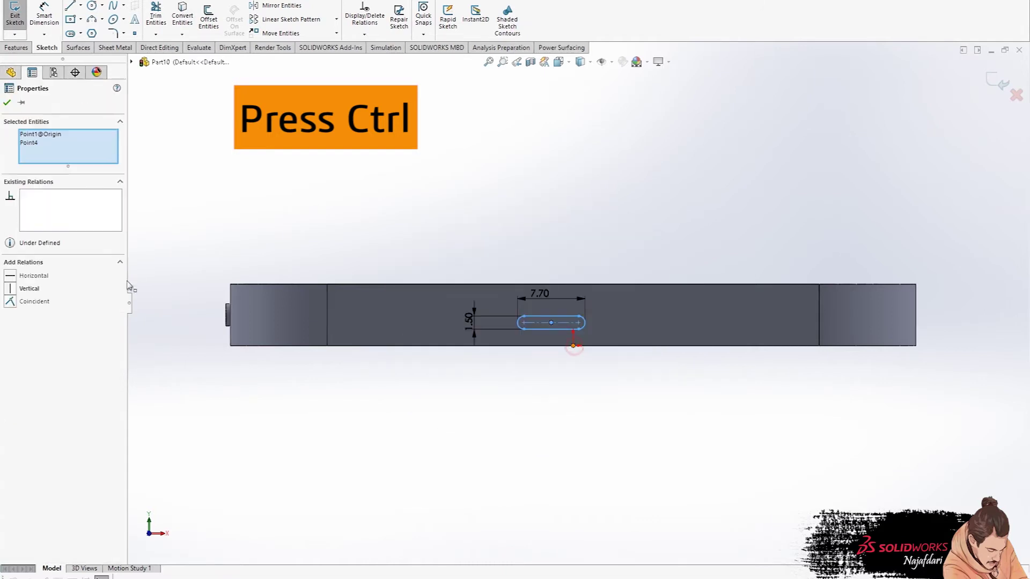
click(100, 294)
click(559, 453)
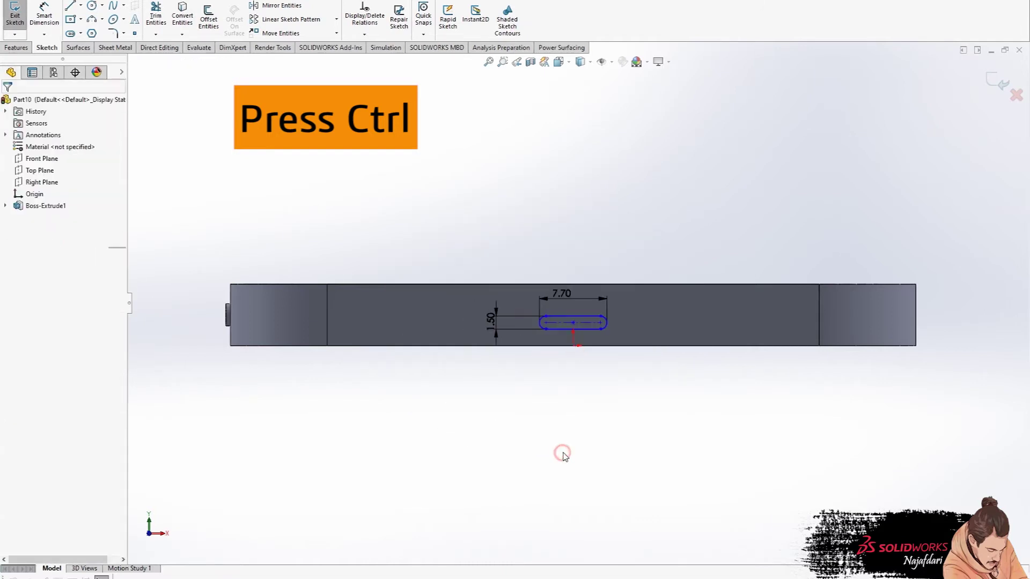
click(570, 324)
drag(570, 322, 570, 316)
click(510, 409)
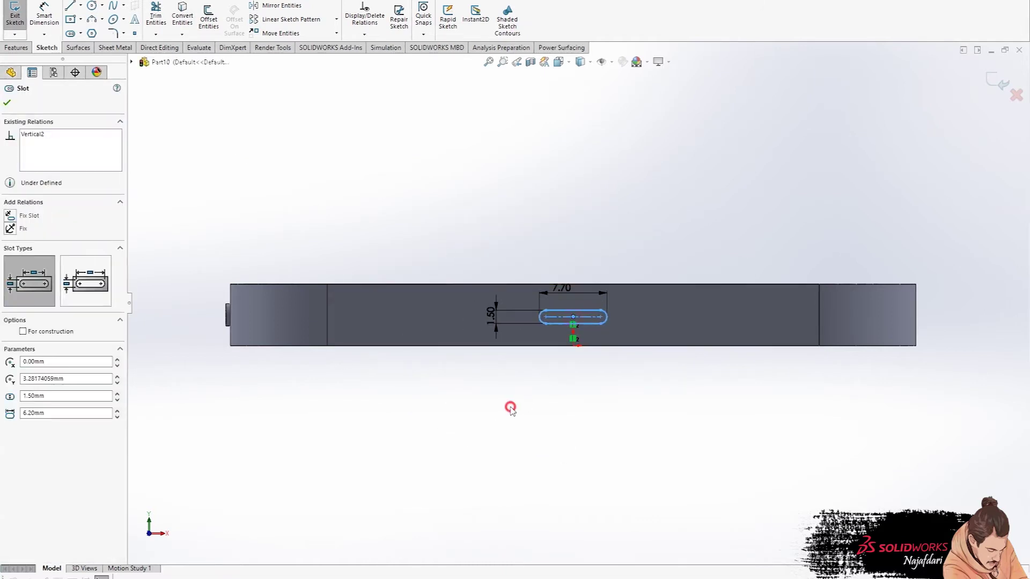
Extrude-cut the slot 5 mm deep into the body.
click(20, 48)
click(159, 19)
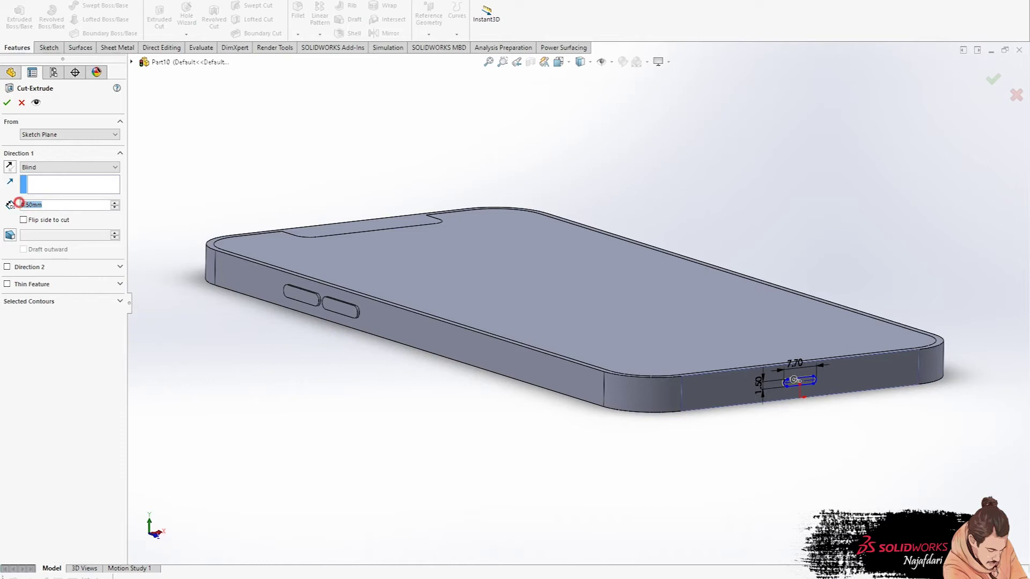
text(5)
key(Return)
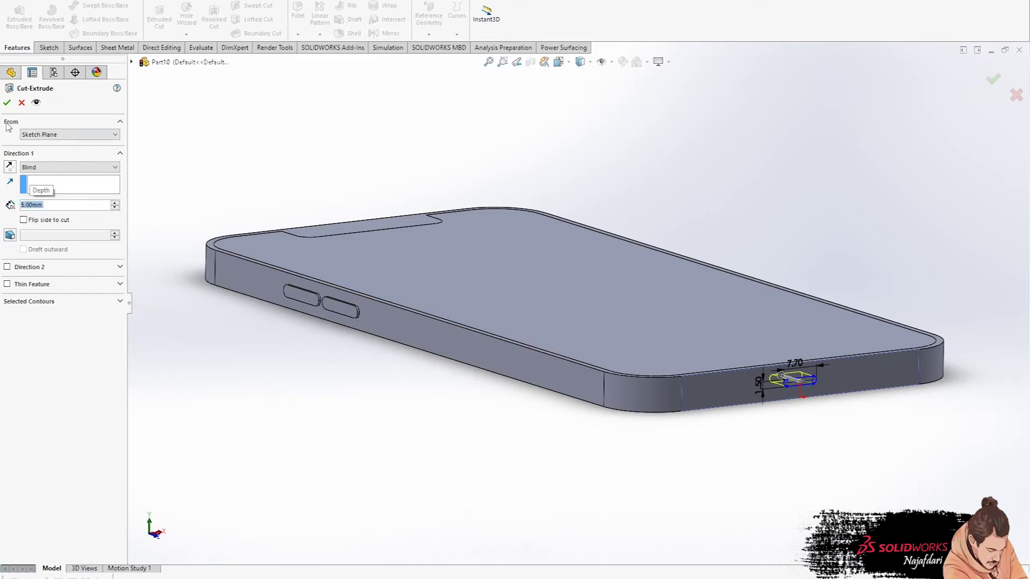
key(Return)
Chamfer the bottom port edge and both side-button slot edges at 0.20 mm × 45°.
click(297, 33)
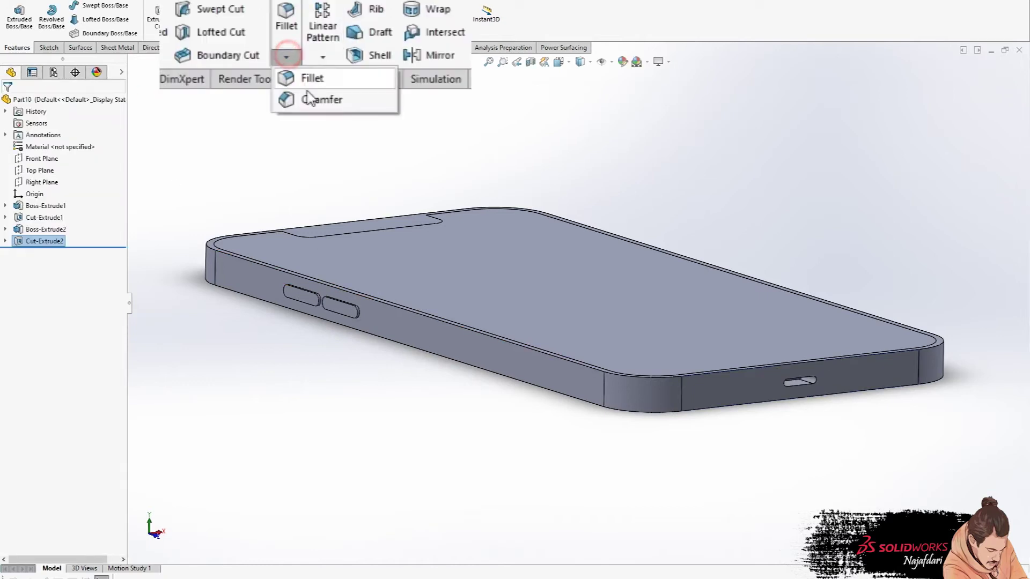
click(309, 51)
key(g)
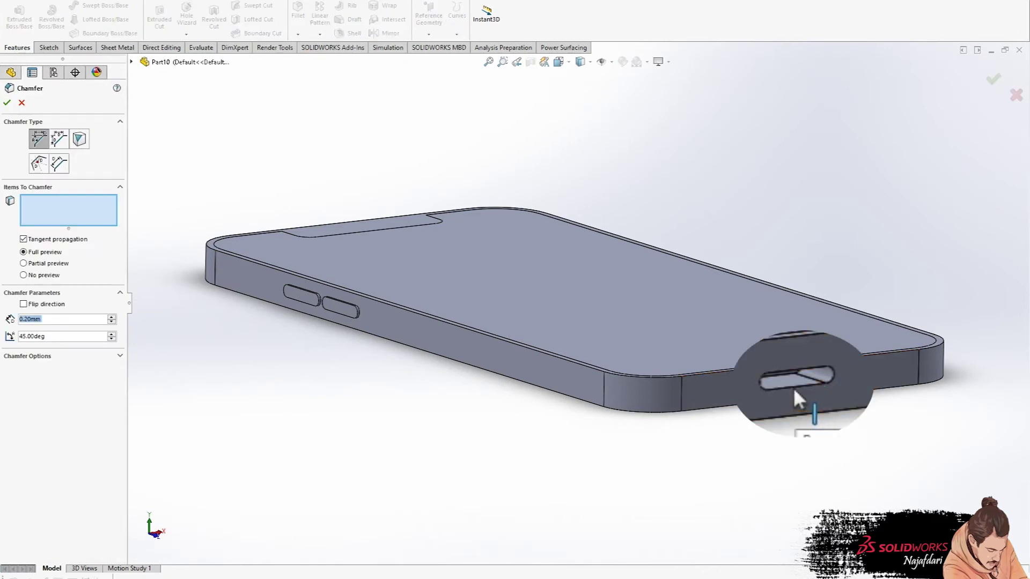
click(795, 387)
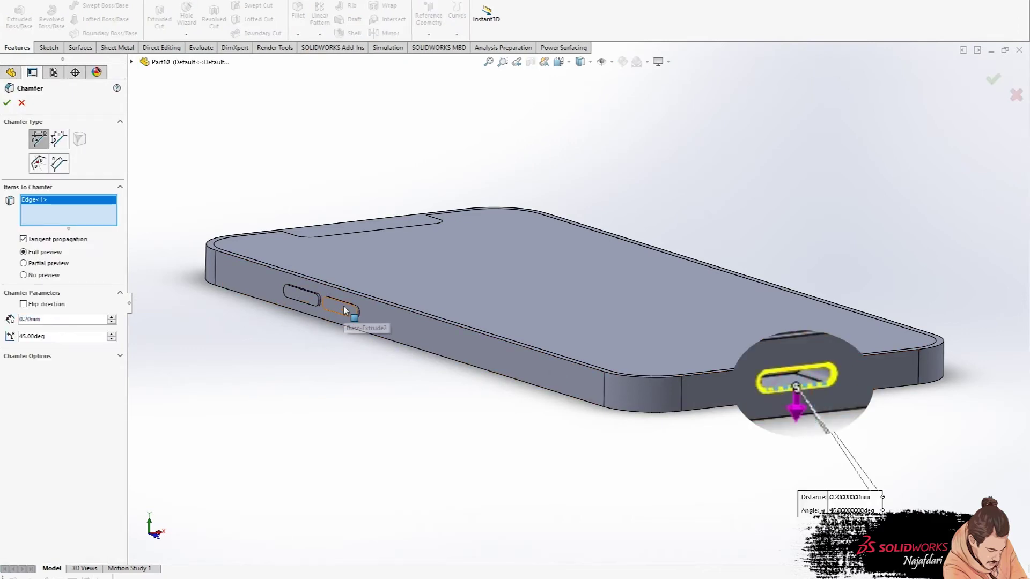
scroll(357, 314, down, 3)
scroll(364, 319, down, 5)
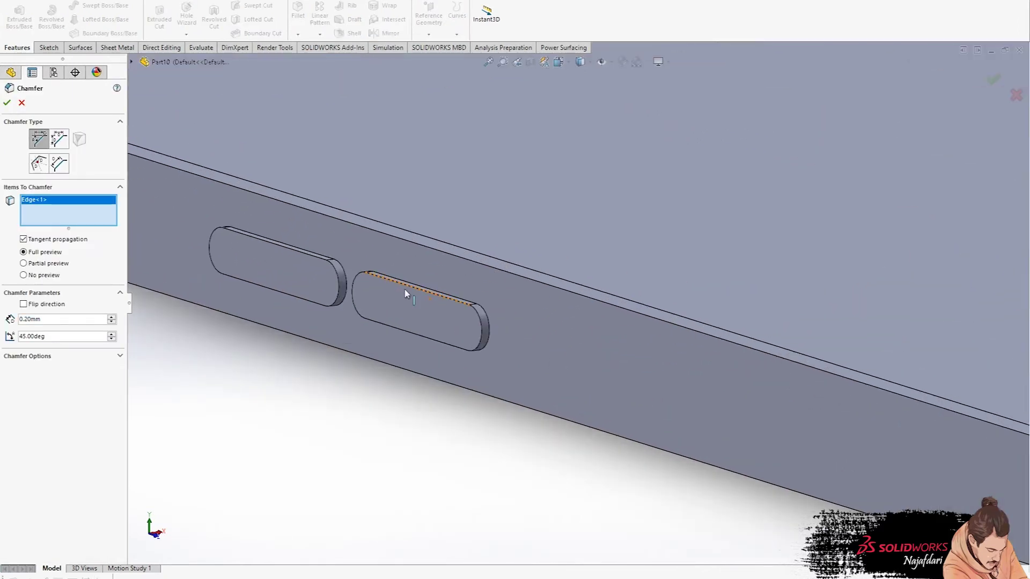
click(409, 290)
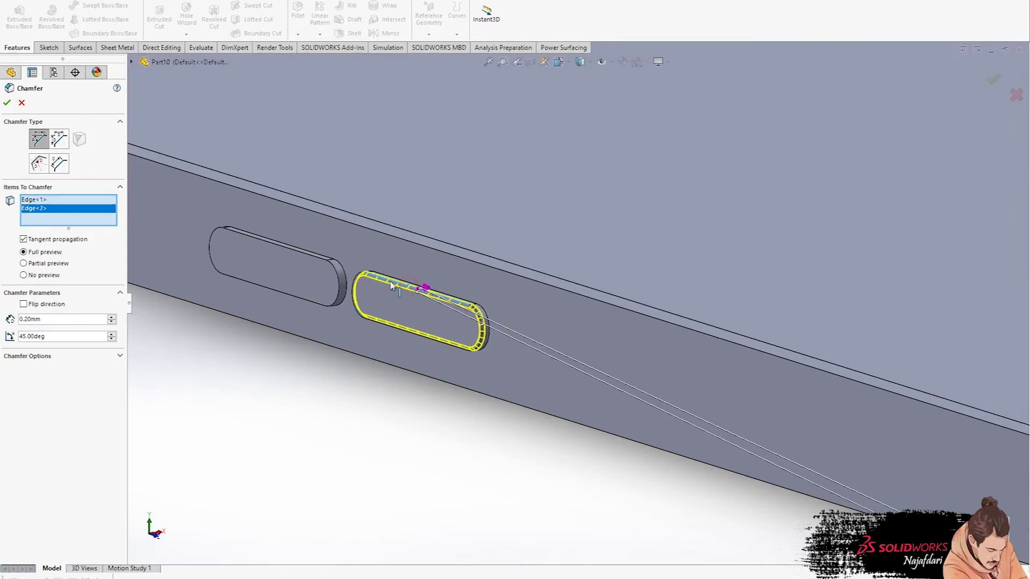
click(321, 261)
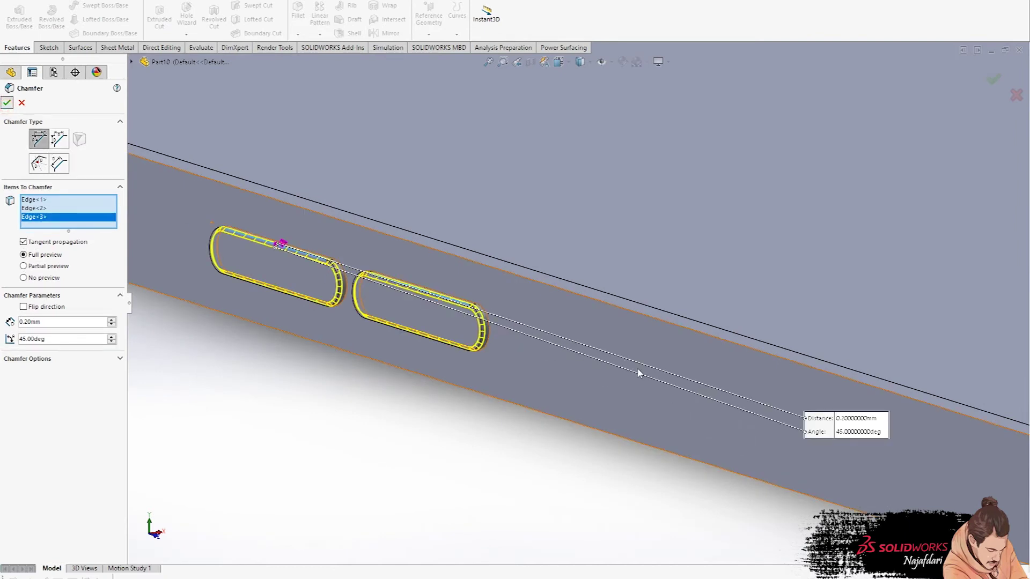
key(Return)
scroll(646, 375, up, 8)
middle_drag(605, 421, 778, 343)
click(559, 62)
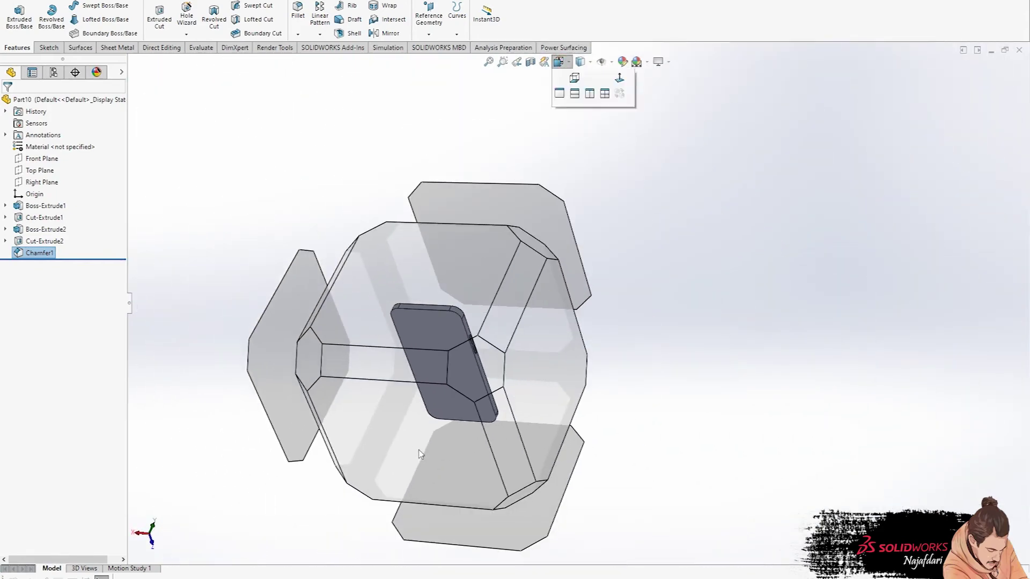
Start a sketch on the phone's back face and draw a centre rectangle near the top-left.
click(420, 454)
click(538, 172)
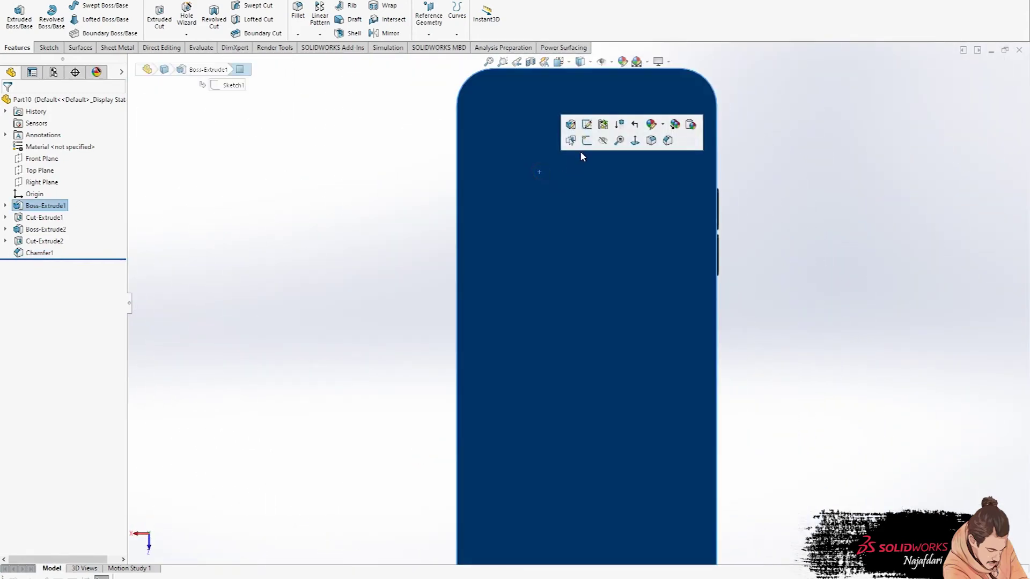
click(586, 141)
click(326, 172)
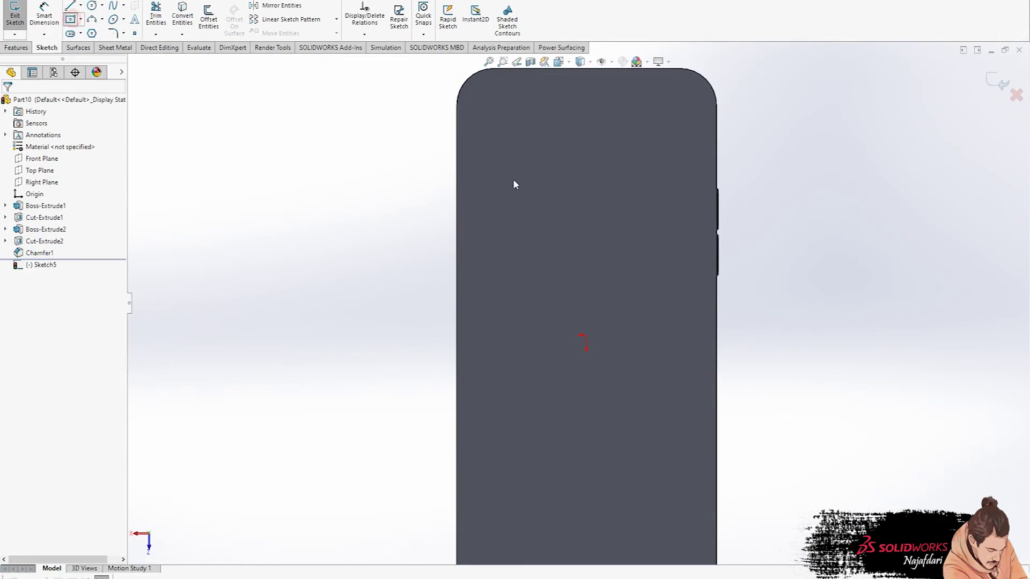
key(r)
click(546, 159)
click(600, 112)
key(Escape)
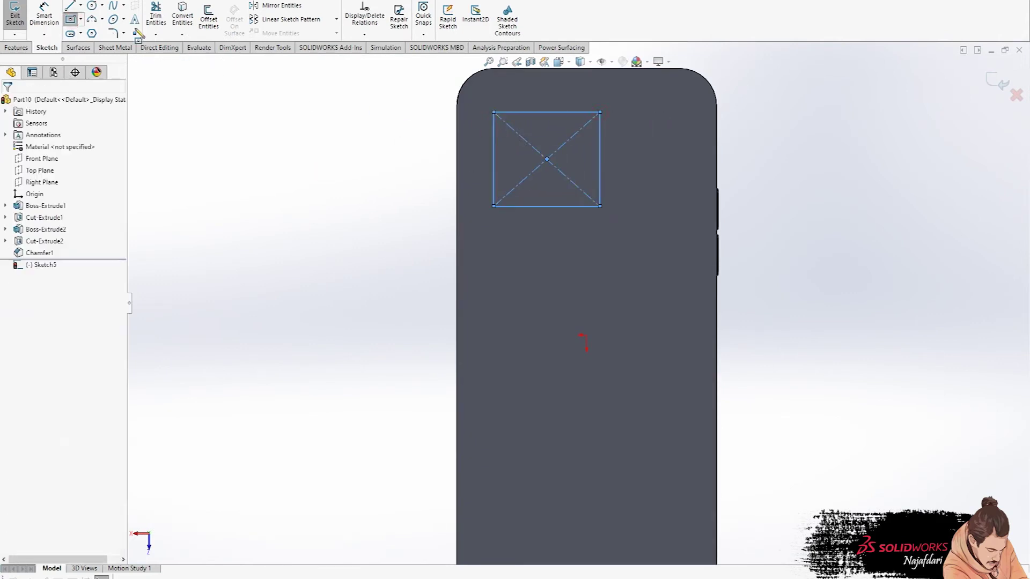
Dimension the rectangle's width and height to 28 mm each.
click(53, 13)
click(574, 208)
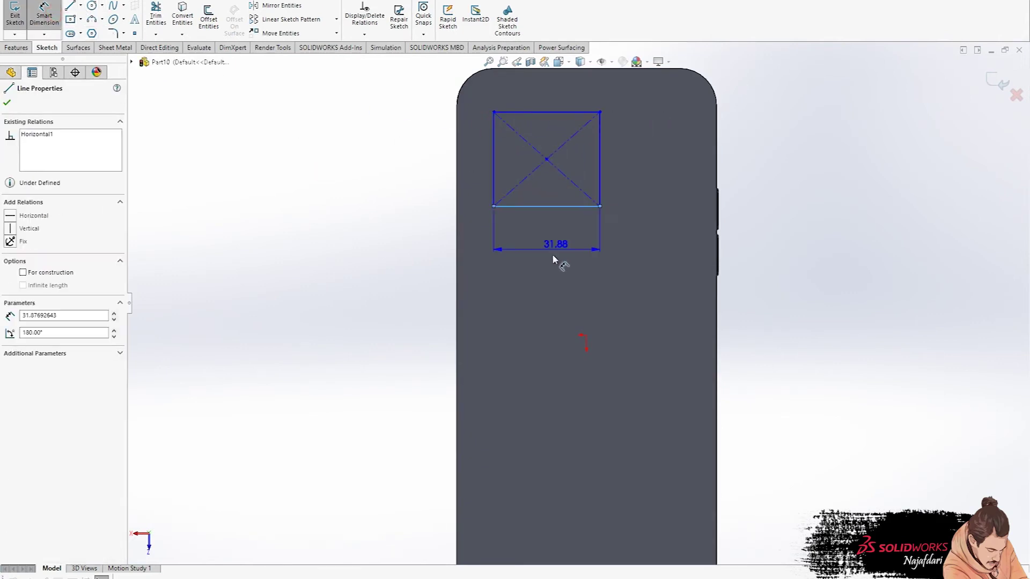
click(552, 257)
text(28)
key(Return)
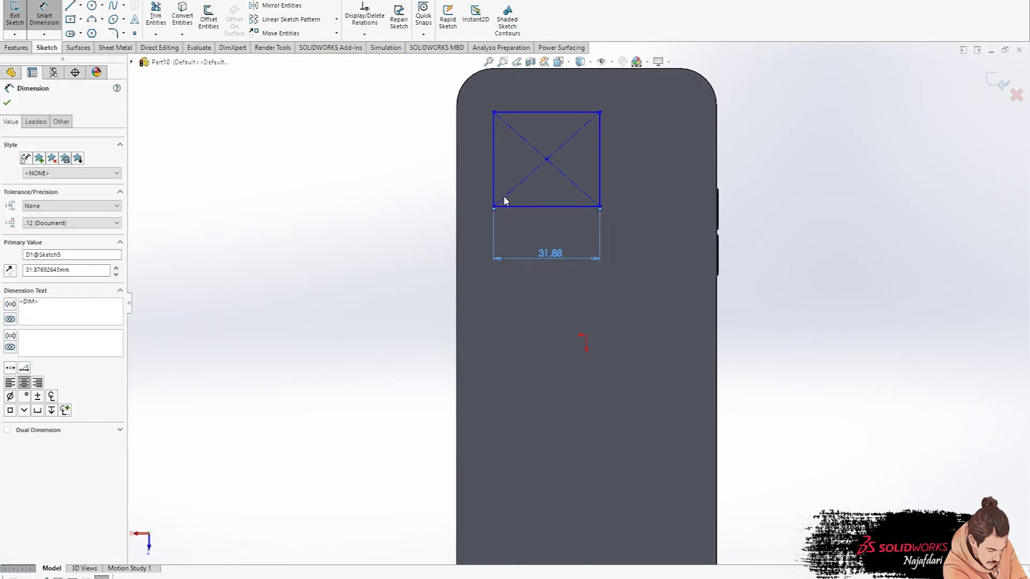
click(586, 177)
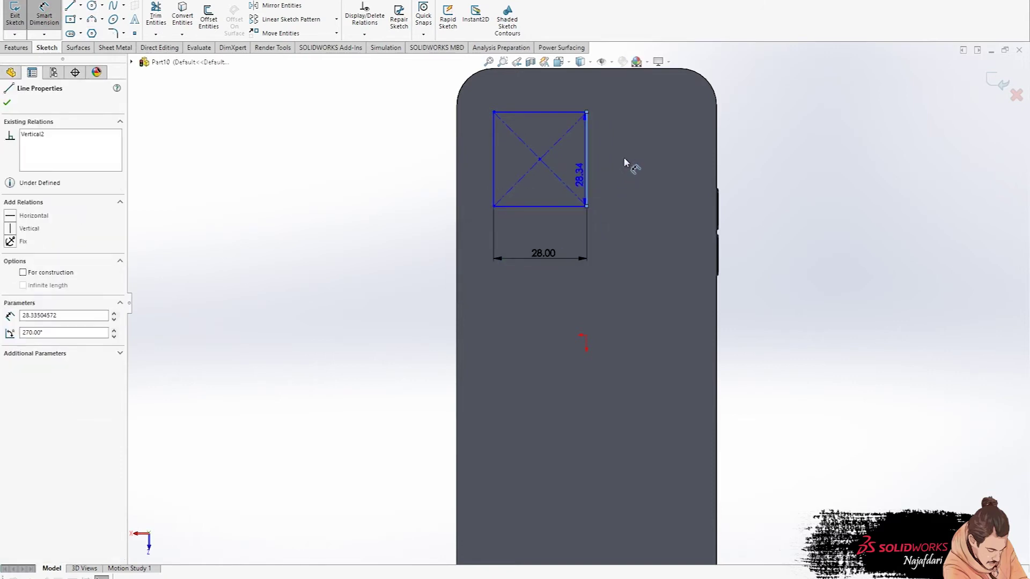
click(624, 159)
text(28)
key(Return)
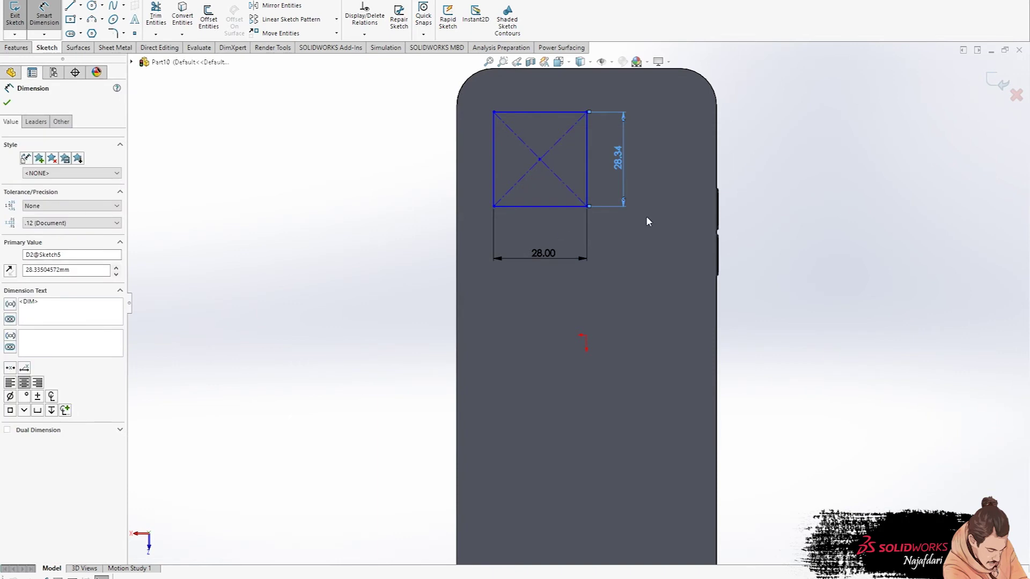
key(Escape)
click(113, 34)
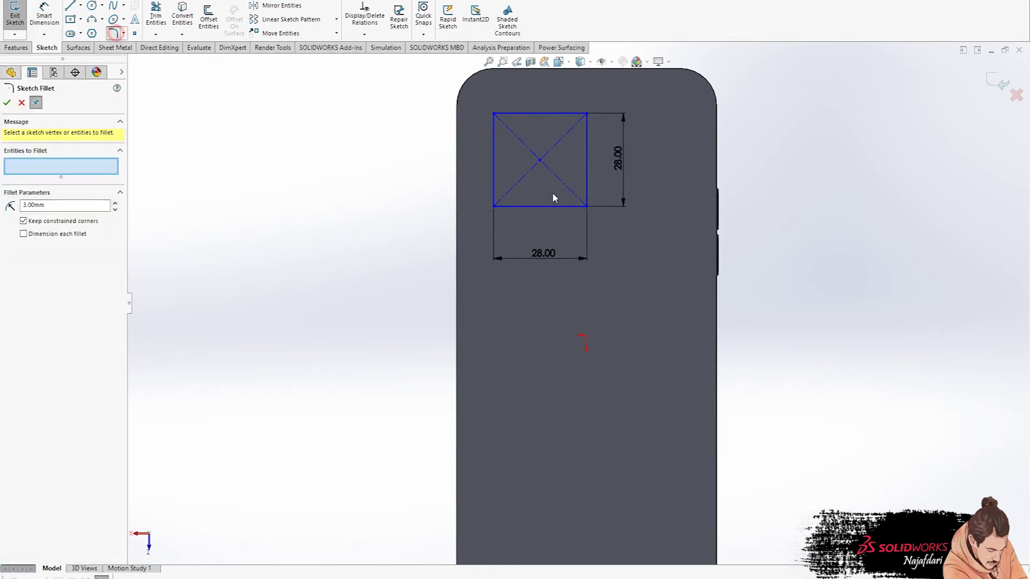
Sketch-fillet all four corners of the 28 mm square to R6, leaving 16 mm straight sides.
click(586, 206)
click(493, 206)
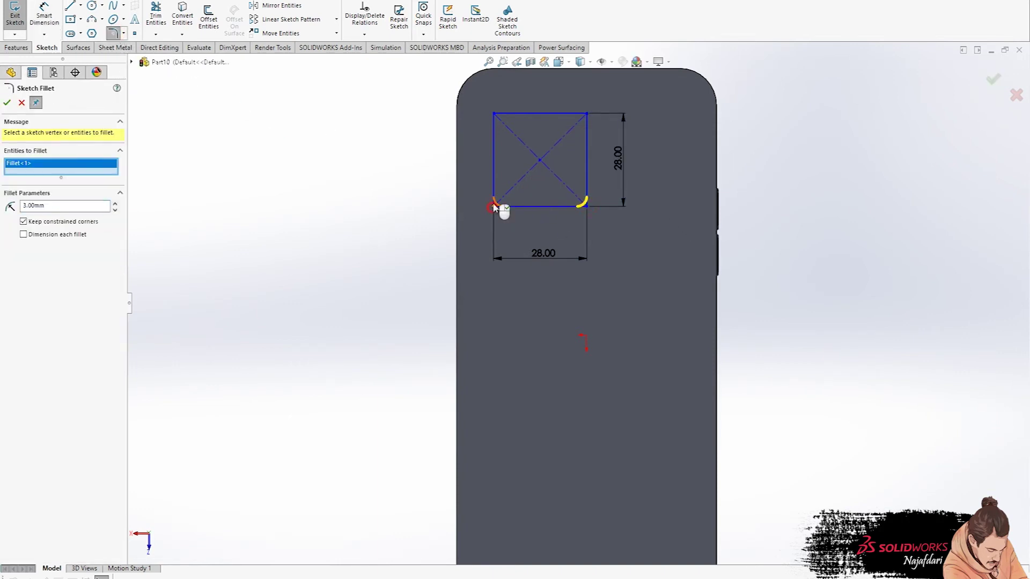
click(495, 114)
click(585, 115)
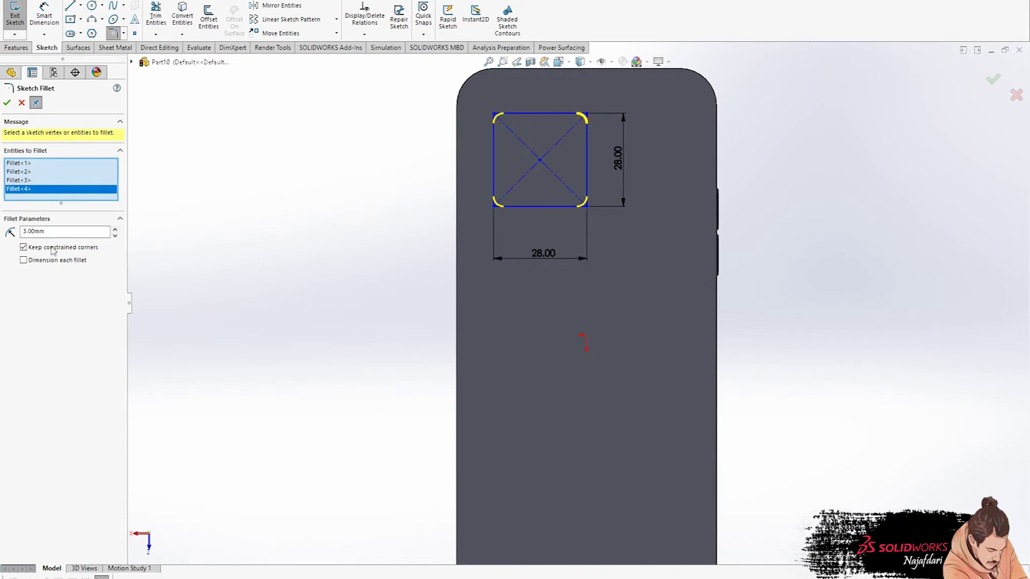
text(6)
key(Return)
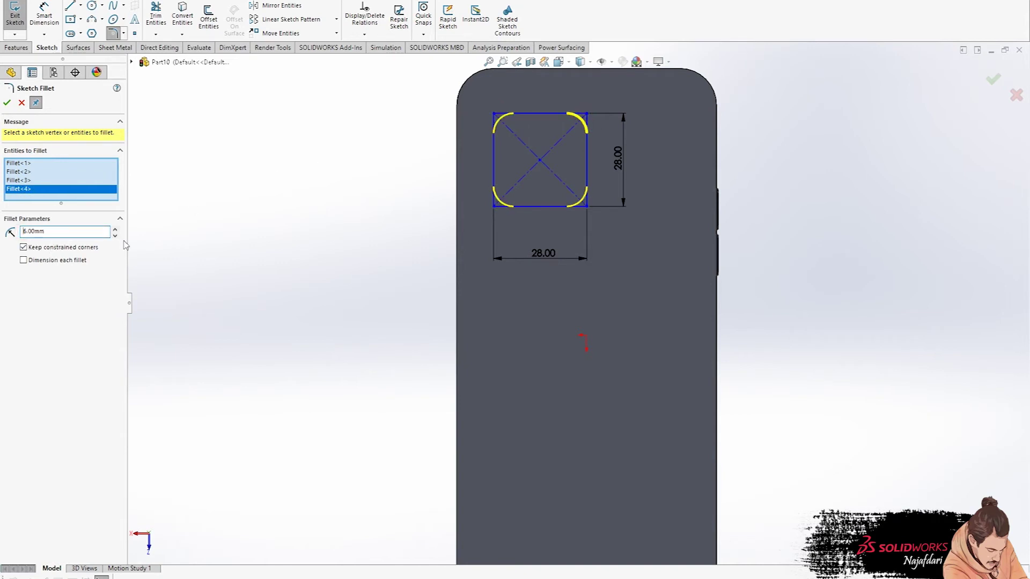
click(7, 103)
click(257, 193)
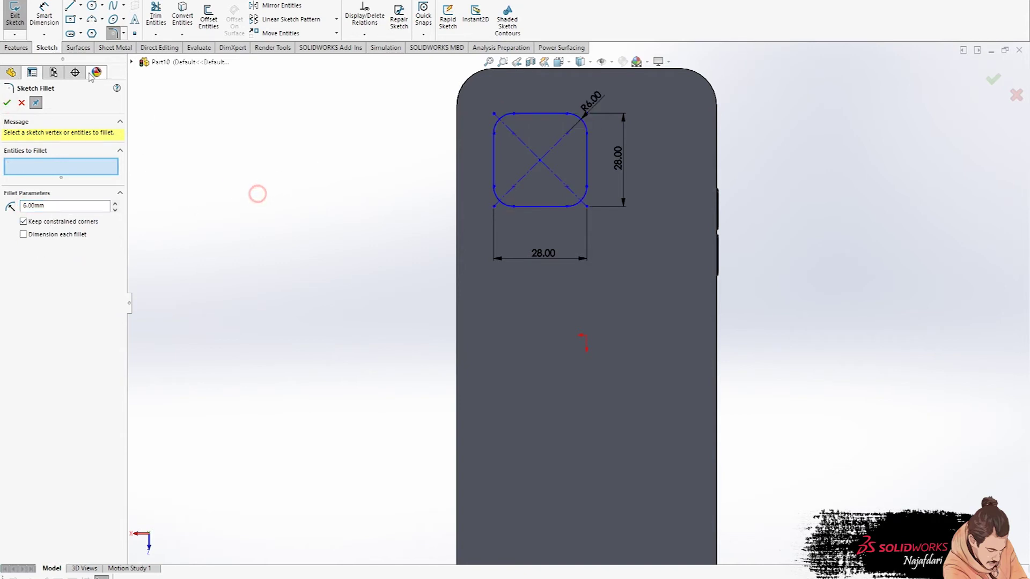
click(44, 11)
Dimension the square's left side 5 mm from the phone's left edge.
click(495, 155)
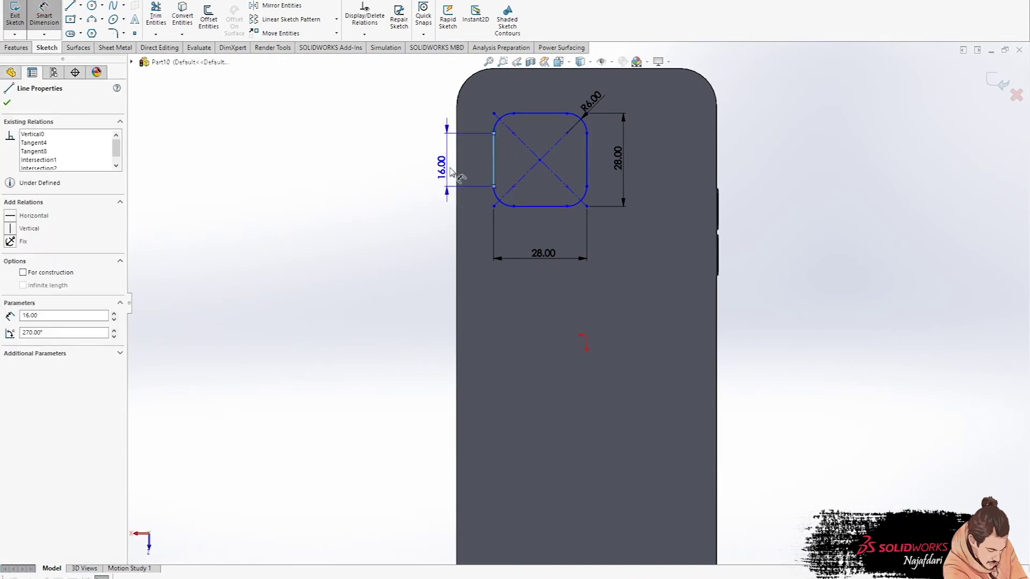
click(457, 164)
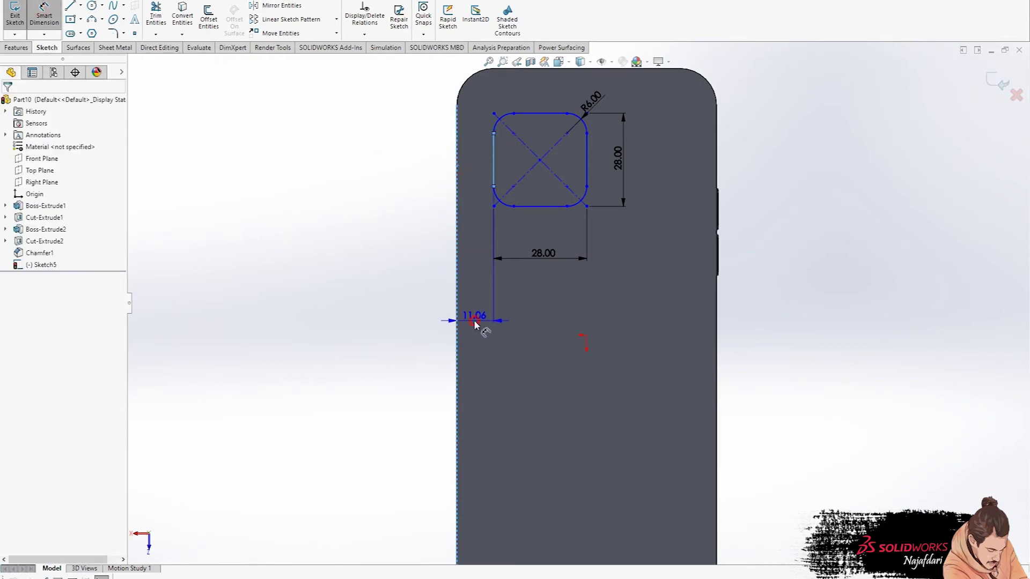
click(475, 321)
text(5)
key(Return)
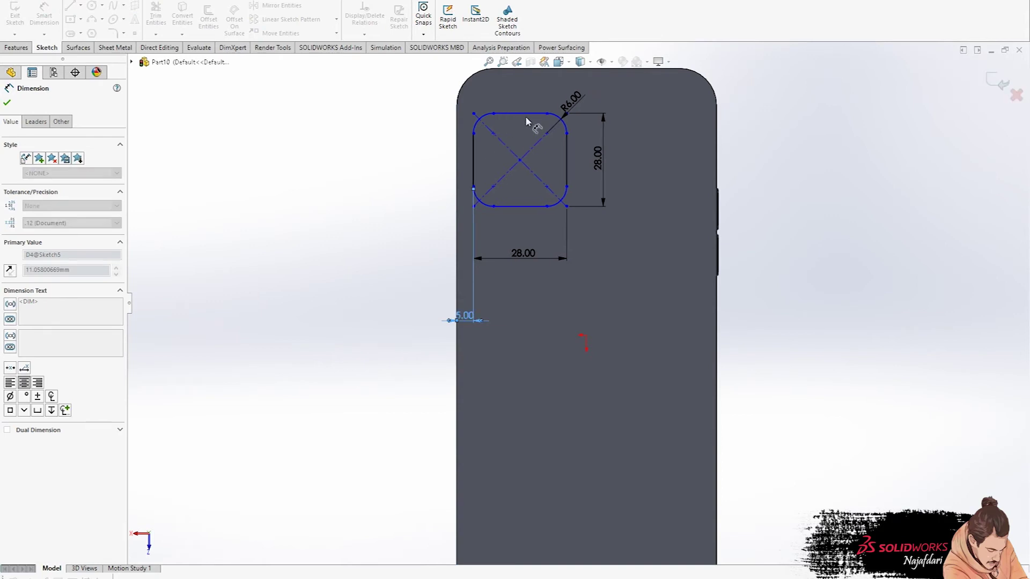
Dimension the square's top side 5 mm below the phone's top edge.
click(509, 113)
scroll(544, 126, up, 2)
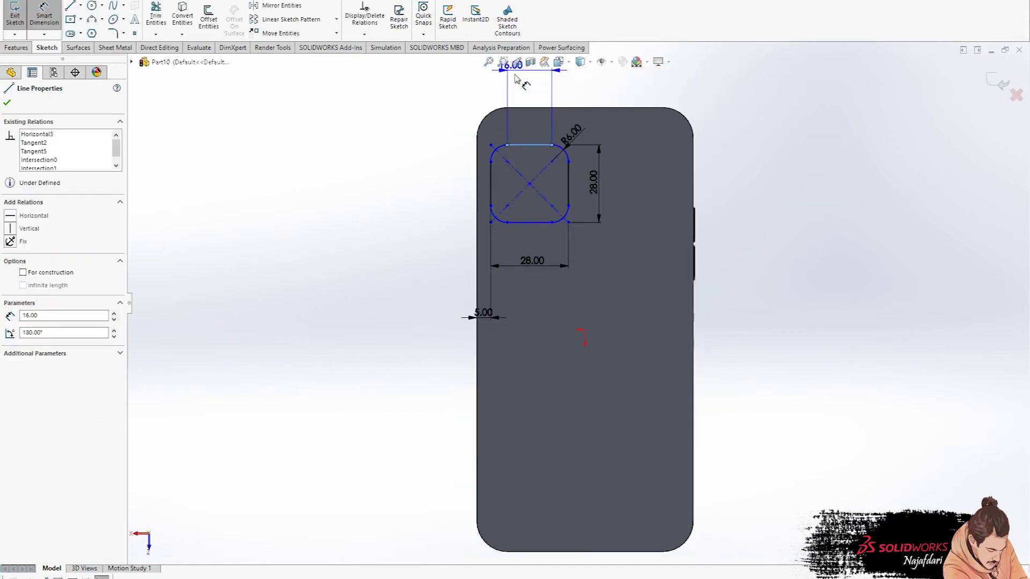
scroll(545, 131, down, 2)
click(539, 128)
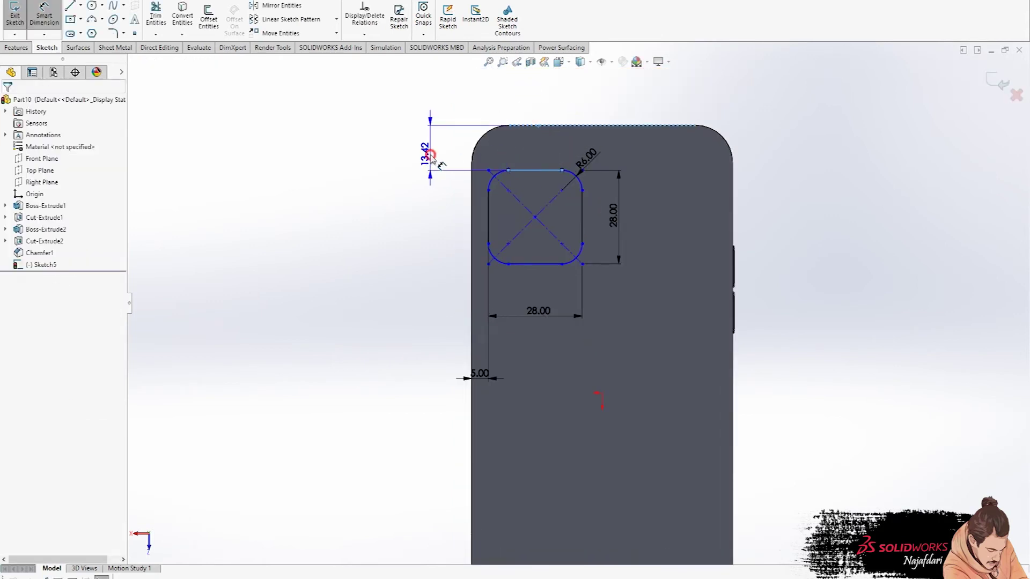
click(429, 155)
text(5)
key(Return)
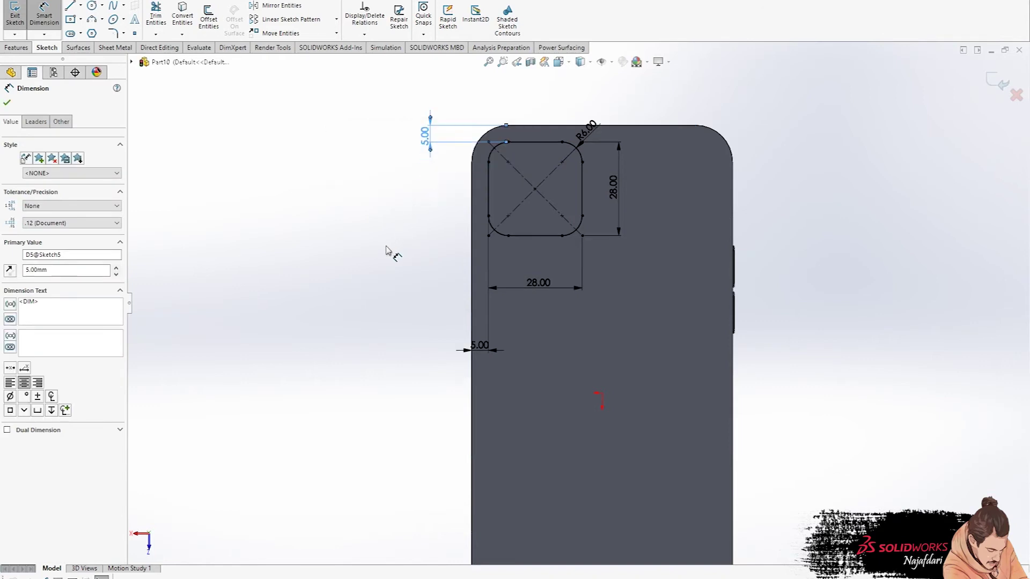
click(386, 246)
click(26, 49)
Boss-extrude the rounded-square sketch 1.00 mm blind to raise the camera bump.
click(20, 16)
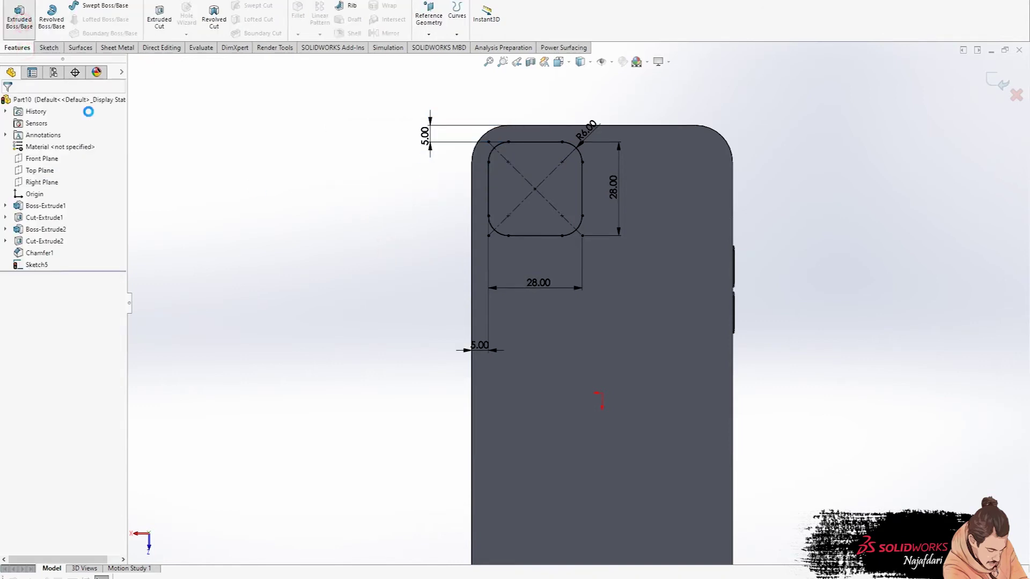
text(1.)
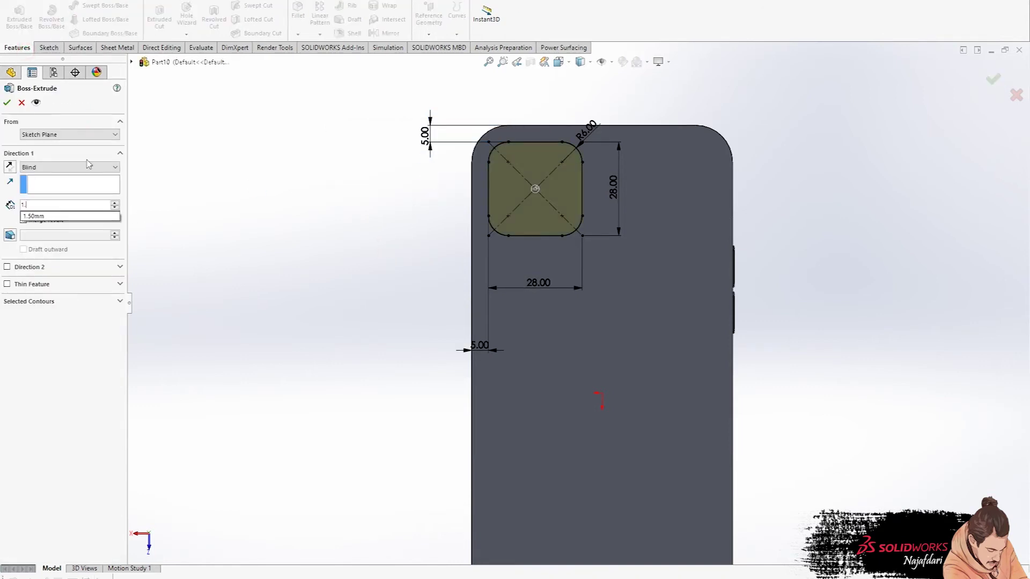
key(Return)
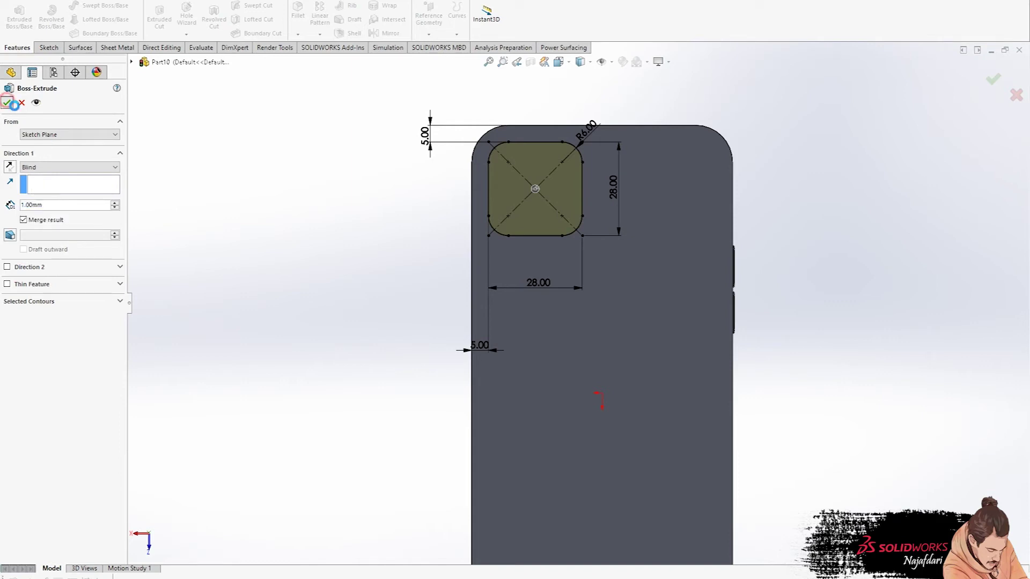
click(7, 102)
middle_drag(546, 194, 562, 161)
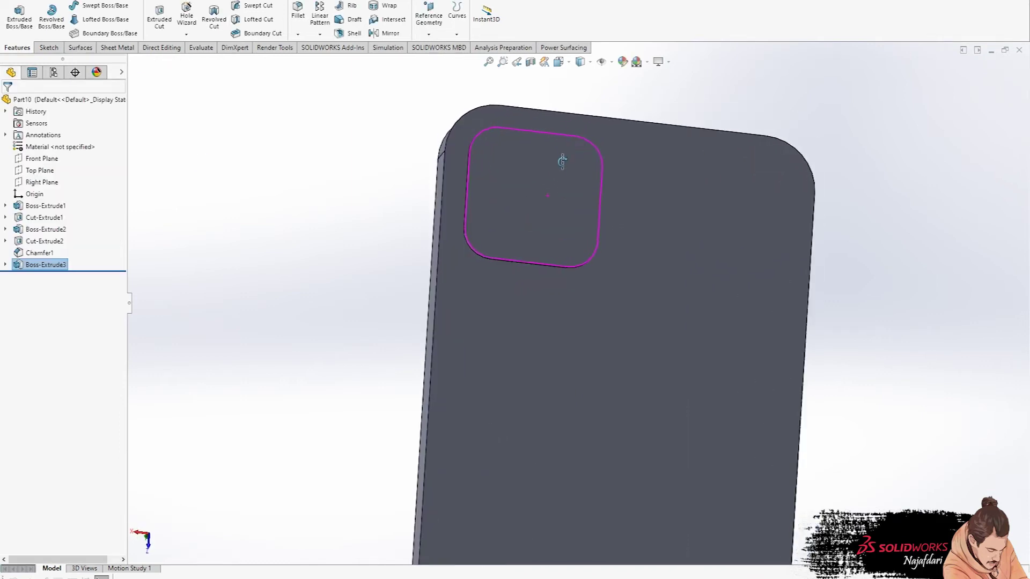
key(ctrl+2)
scroll(460, 236, down, 4)
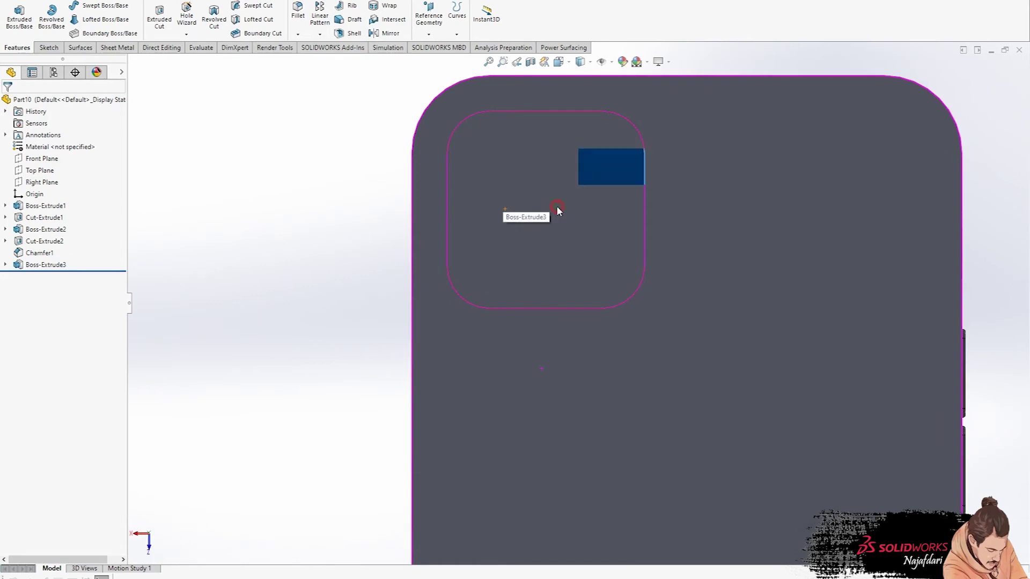
click(557, 208)
Start a sketch on the camera bump face and draw three lens circles.
click(605, 176)
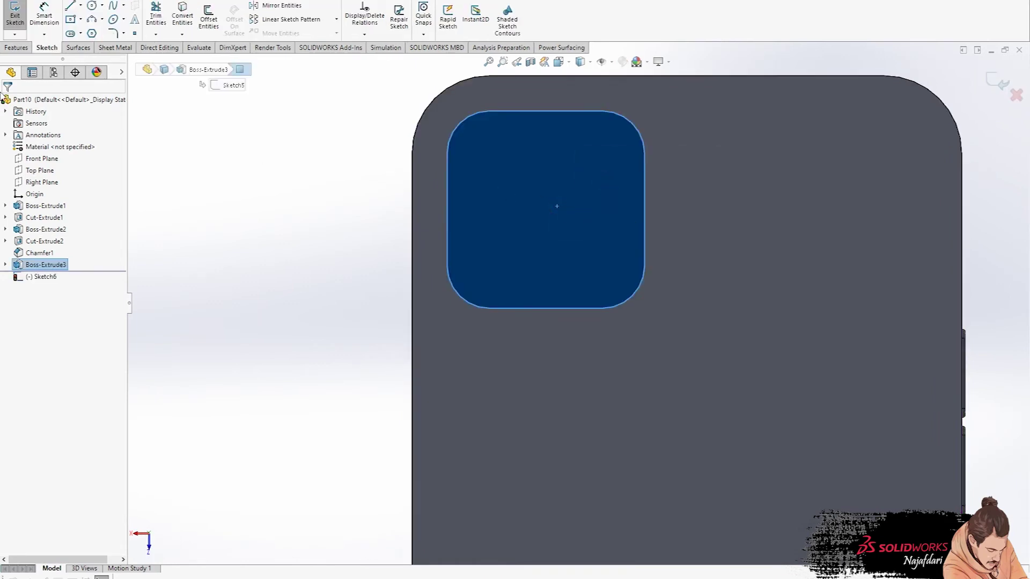
click(90, 7)
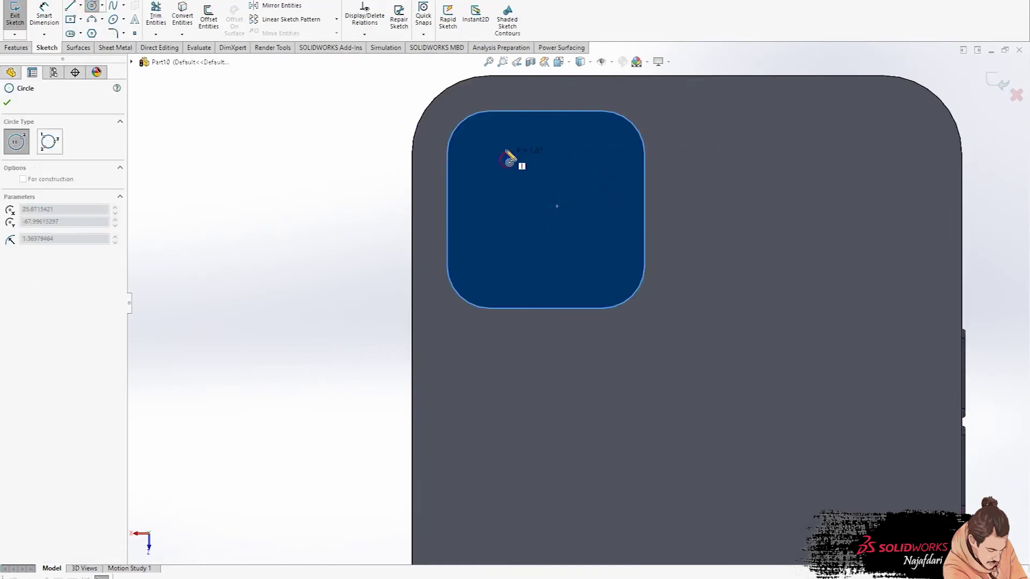
click(506, 137)
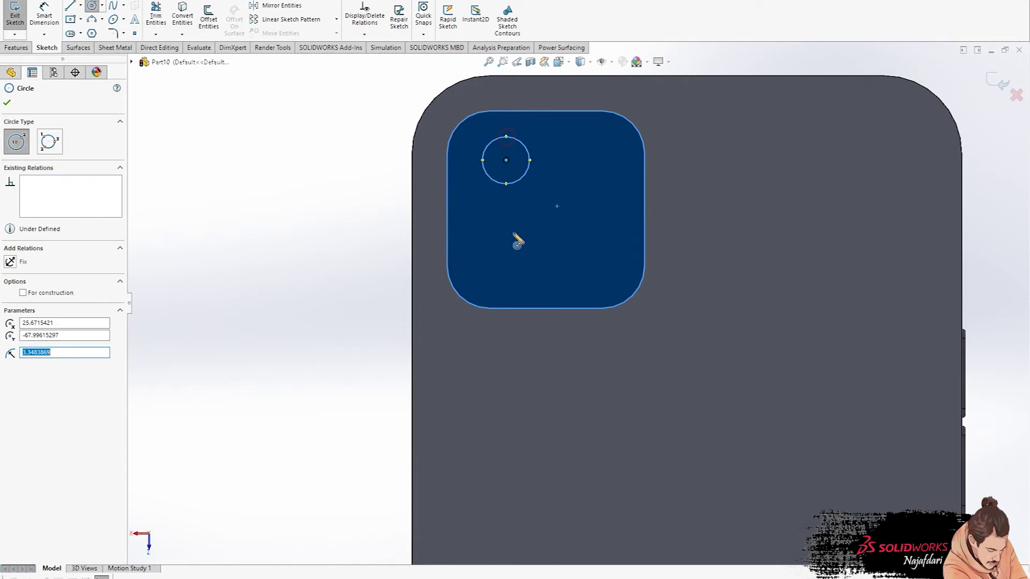
click(505, 246)
click(530, 228)
click(600, 208)
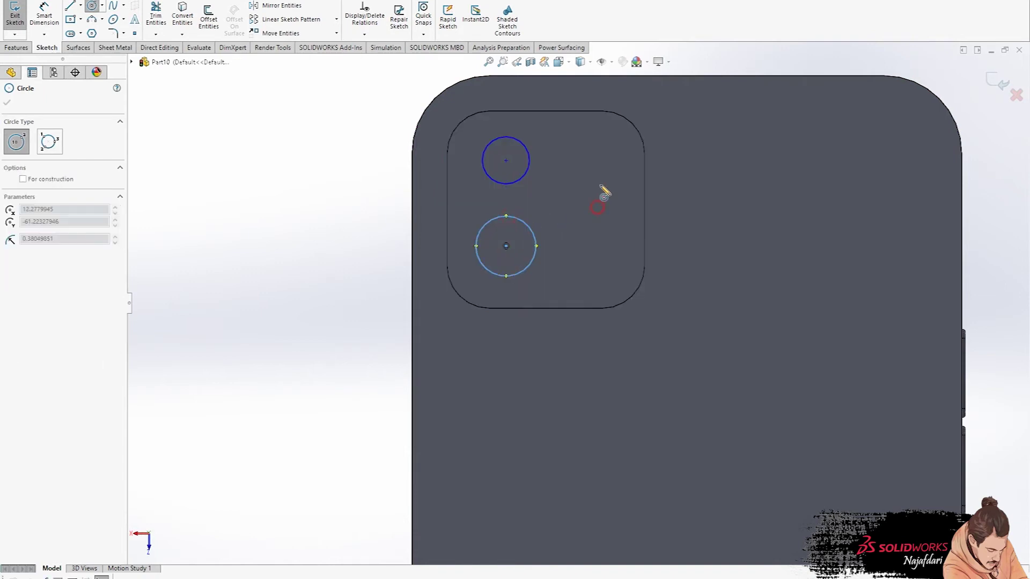
click(603, 178)
Dimension the lower circle to Ø12 mm and make all three circles equal.
click(46, 7)
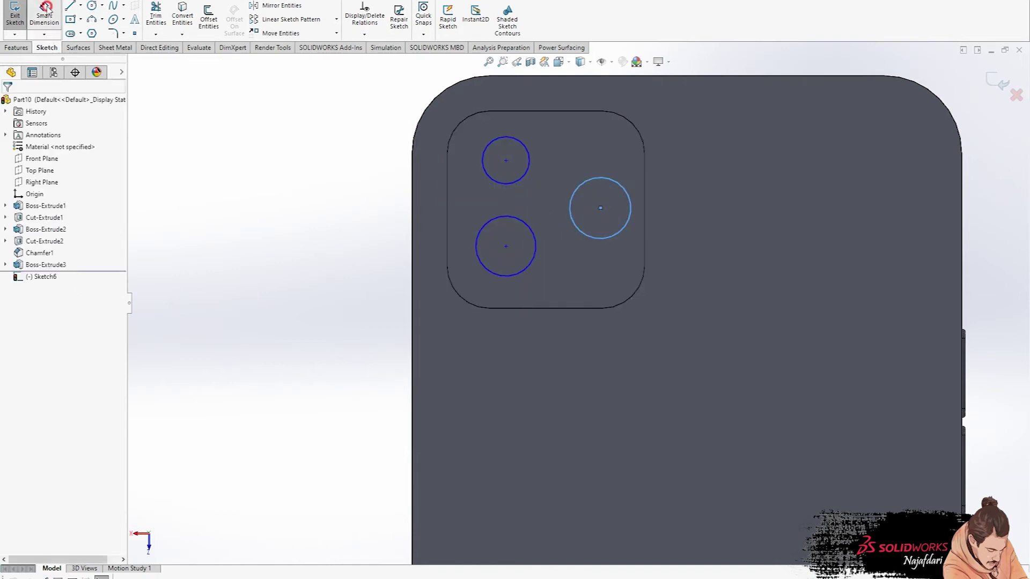
click(484, 269)
click(426, 324)
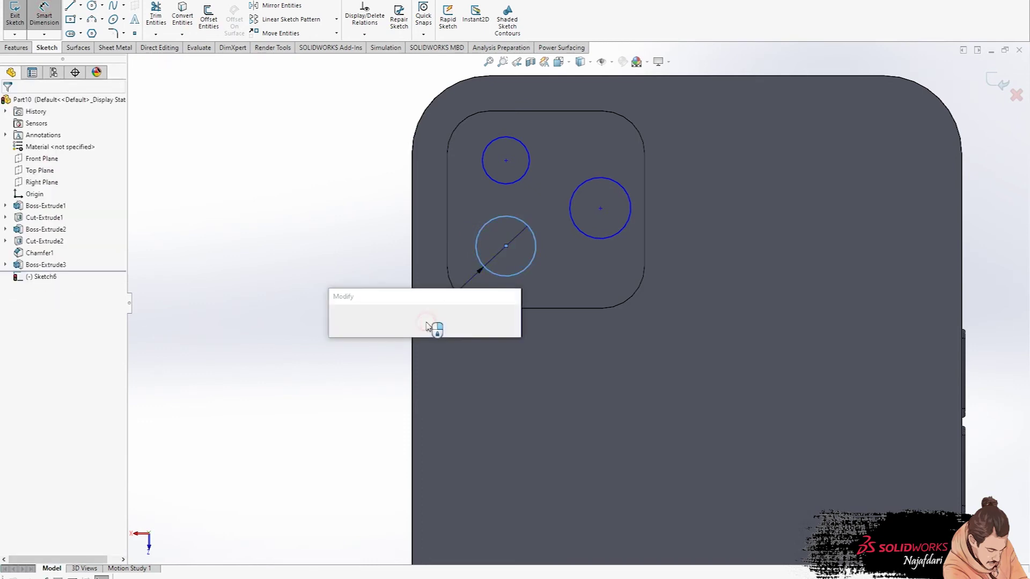
text(12)
key(Return)
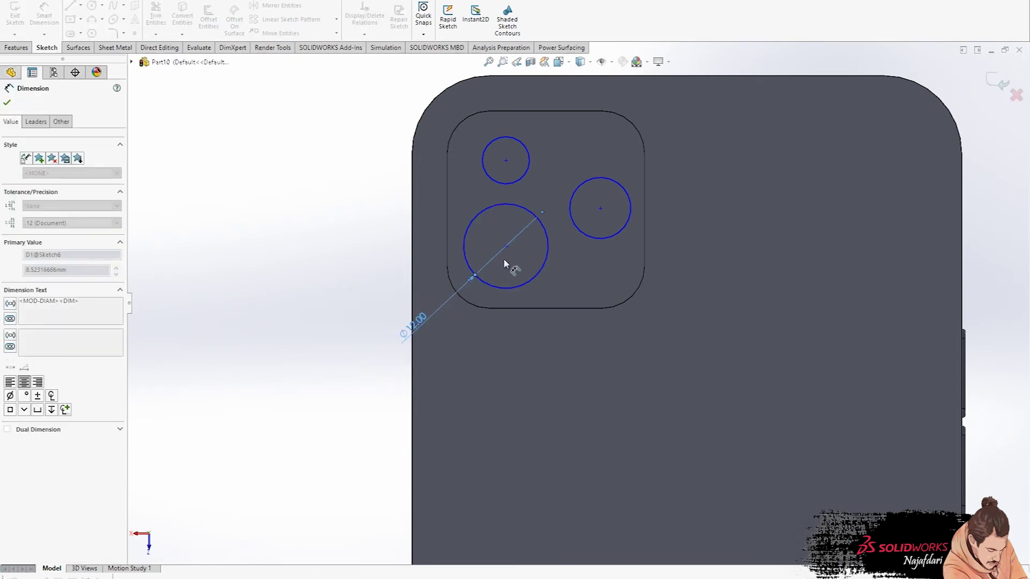
key(Escape)
click(486, 208)
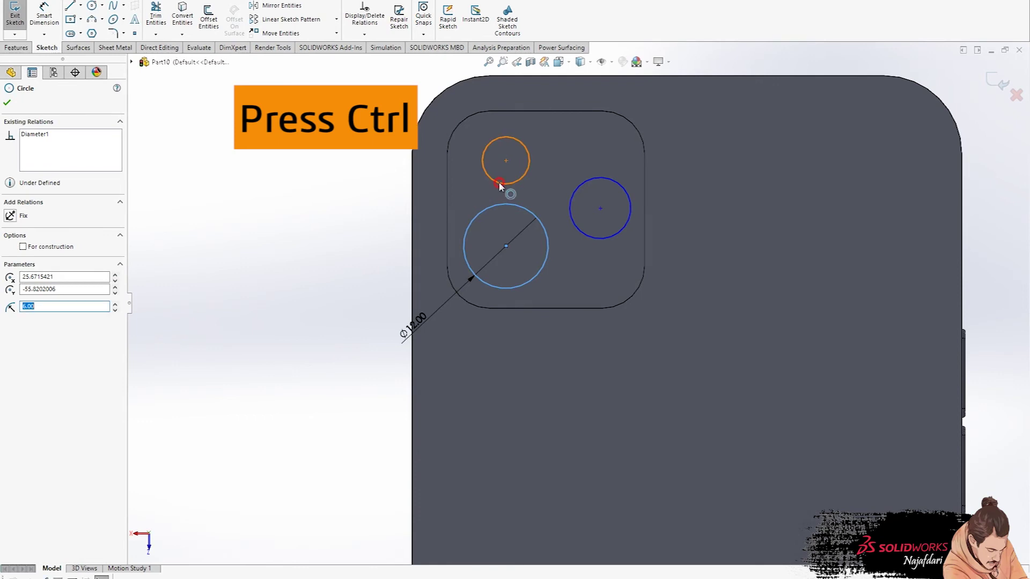
ctrl+click(515, 182)
ctrl+click(579, 233)
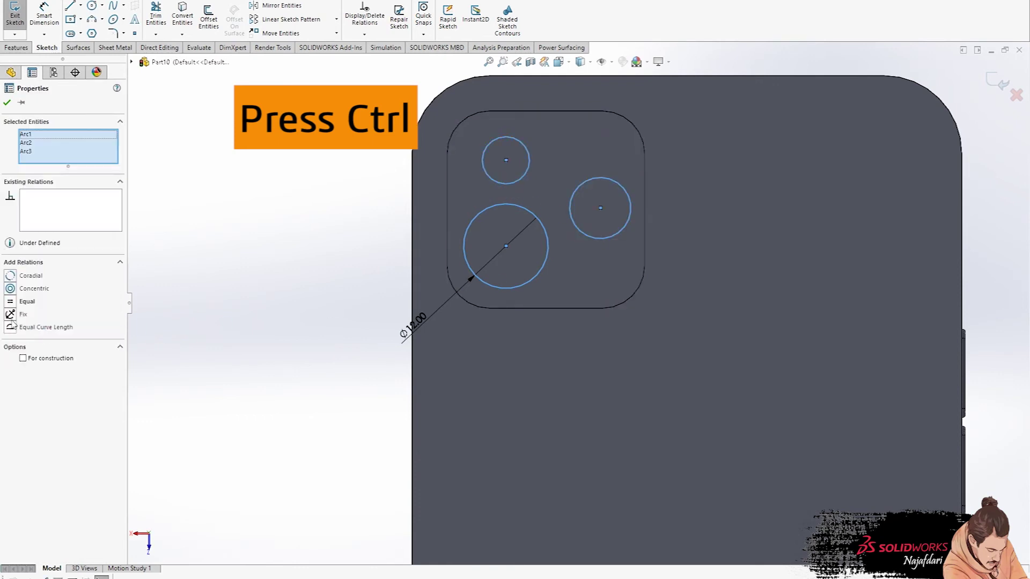
click(26, 315)
click(138, 263)
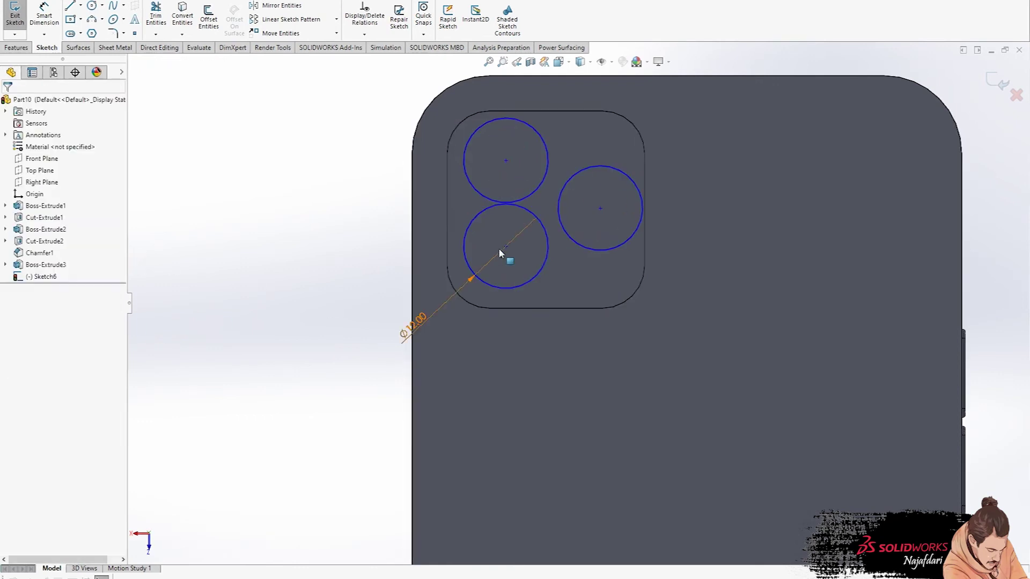
Nudge the lower and right circles into place and boss-extrude the lenses 0.5 mm.
click(506, 257)
drag(506, 257, 506, 258)
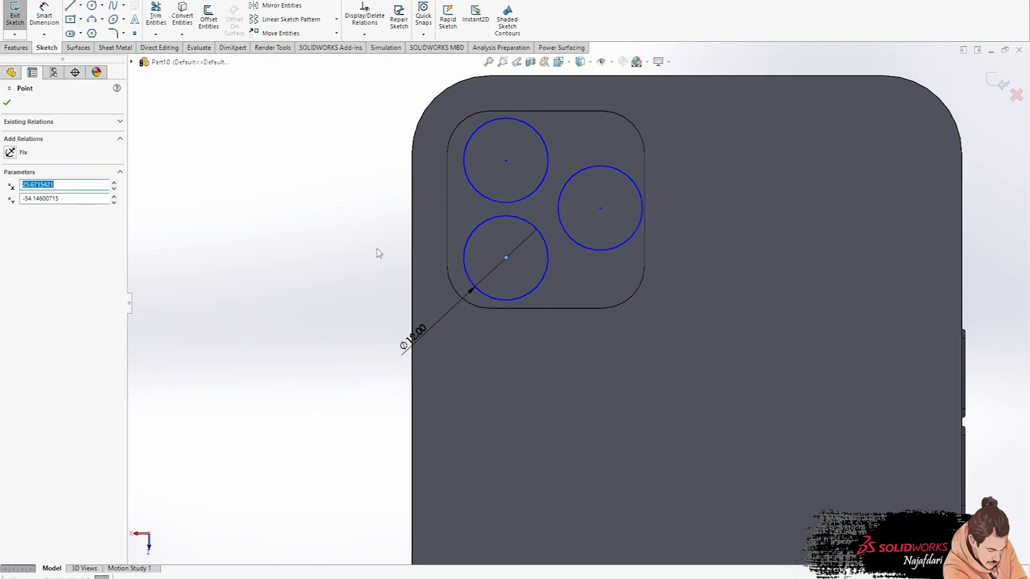
drag(590, 208, 594, 210)
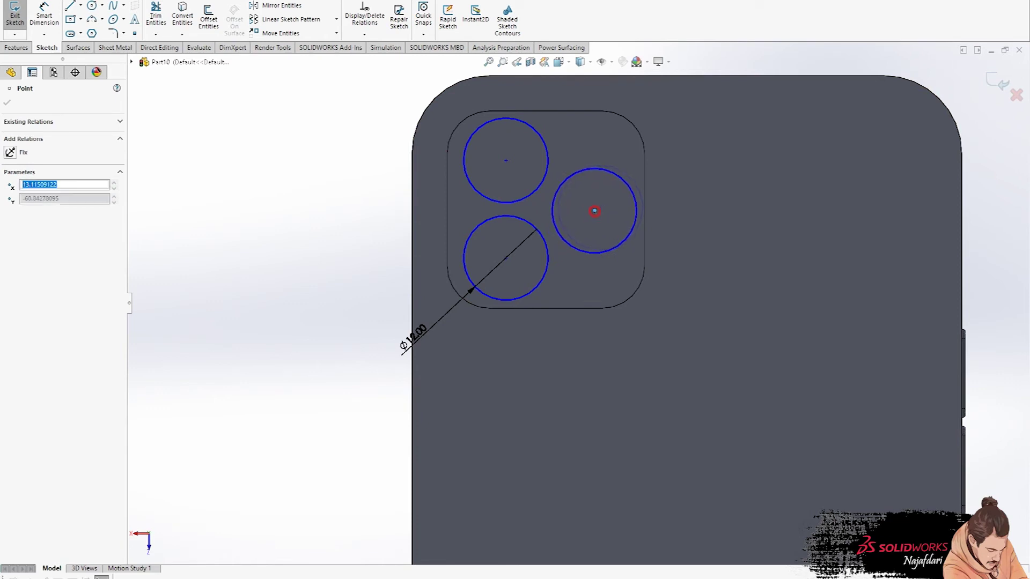
click(15, 48)
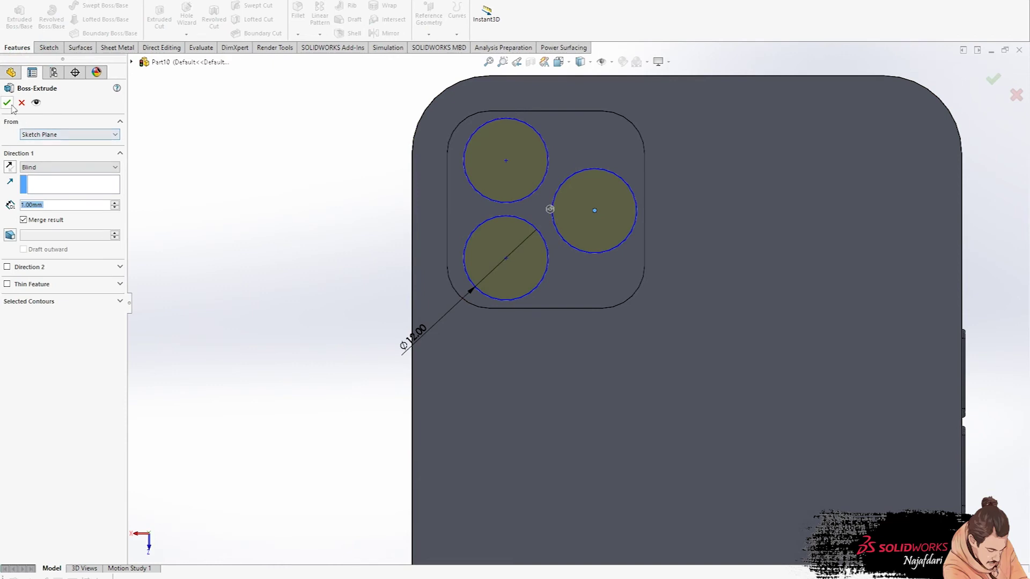
text(.5)
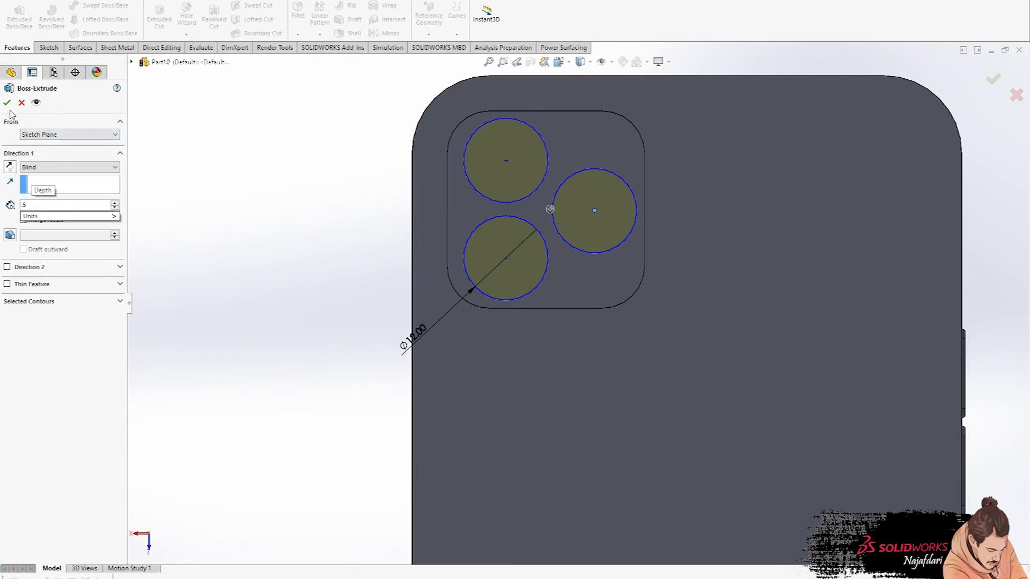
click(7, 103)
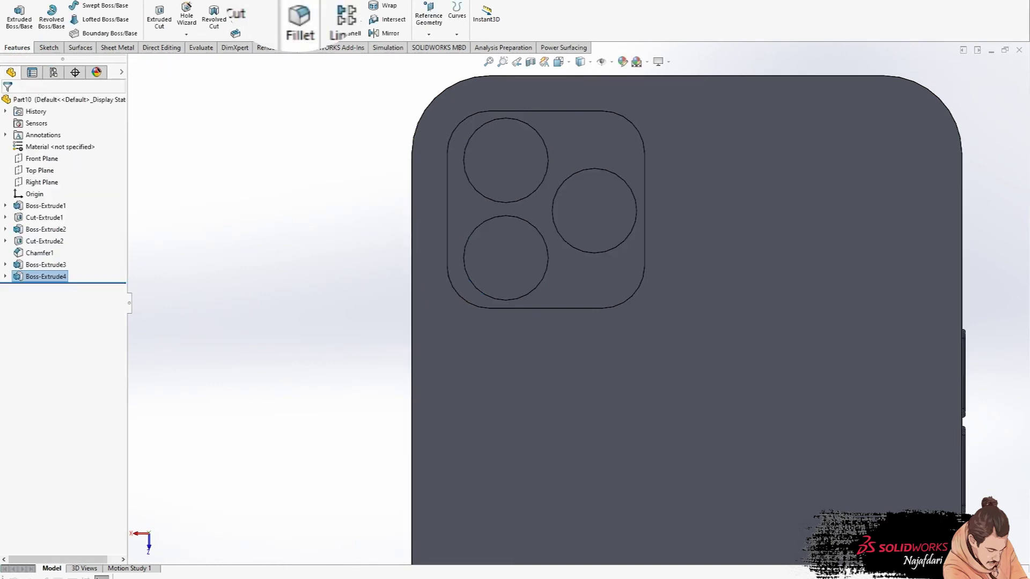
Fillet the camera bump's outer edge with a 1 mm radius.
key(f)
middle_drag(538, 267, 538, 191)
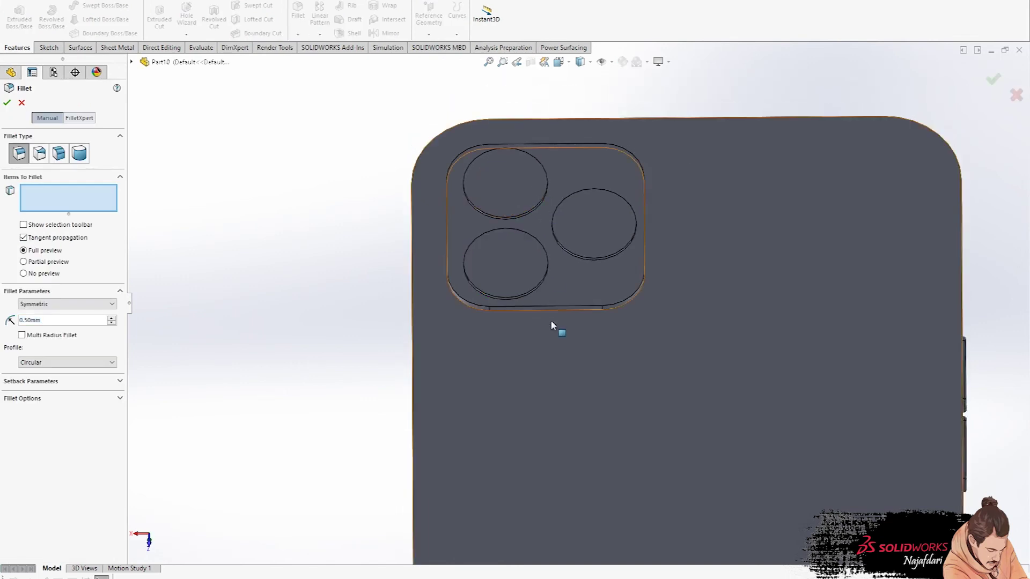
click(554, 309)
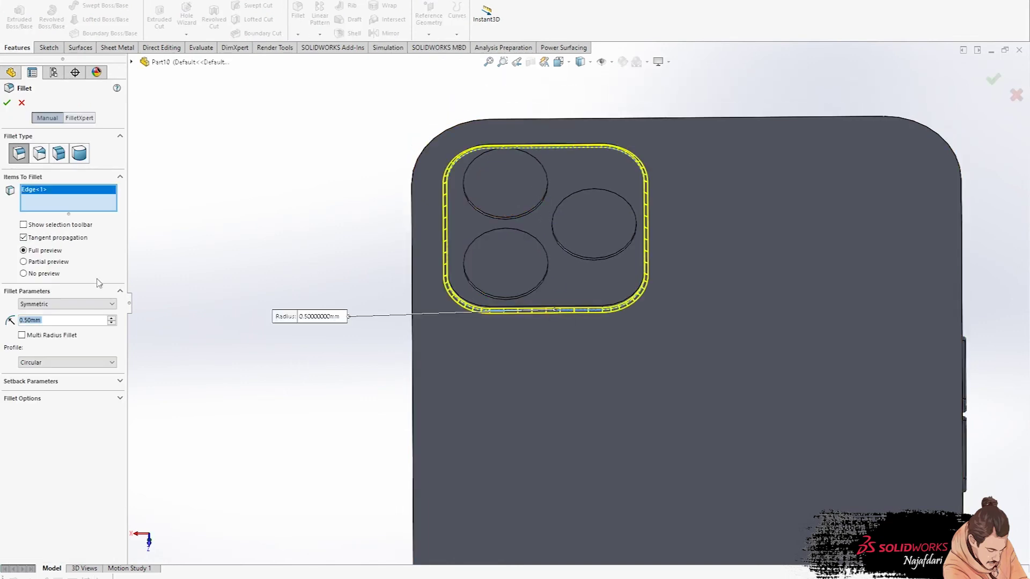
text(1)
key(Return)
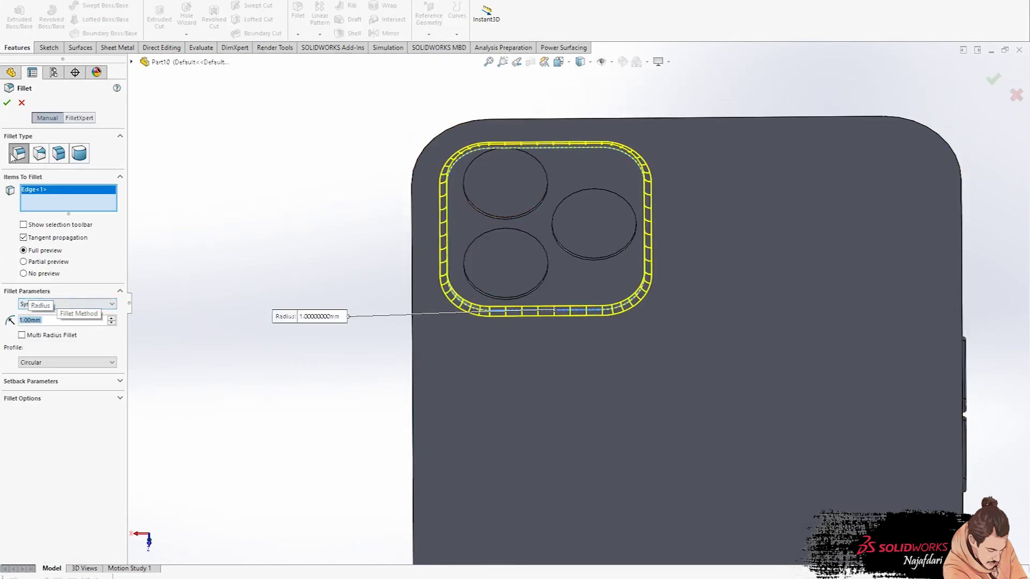
click(11, 103)
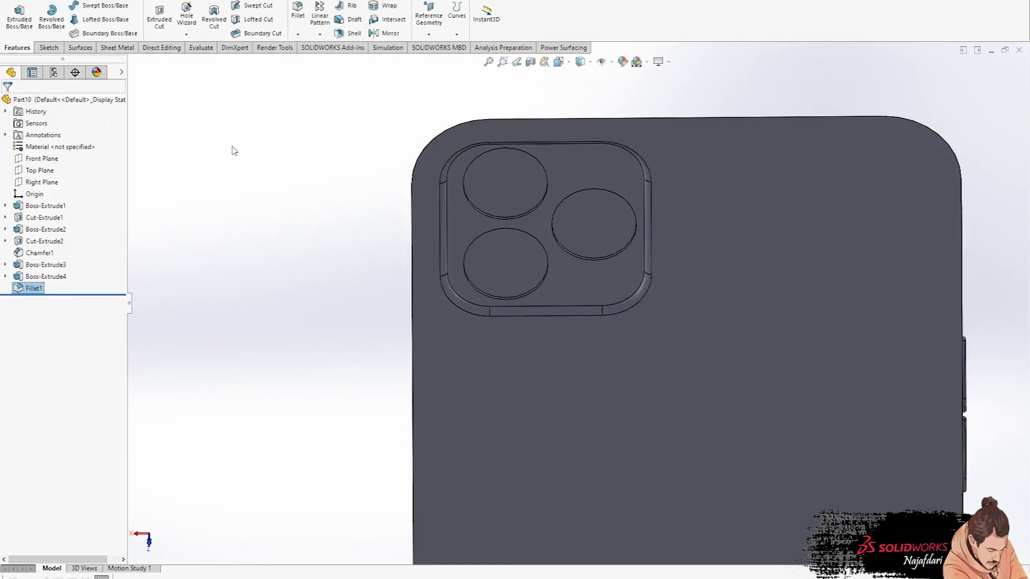
Fillet the camera bump's bottom edge with a 0.5 mm radius.
key(Return)
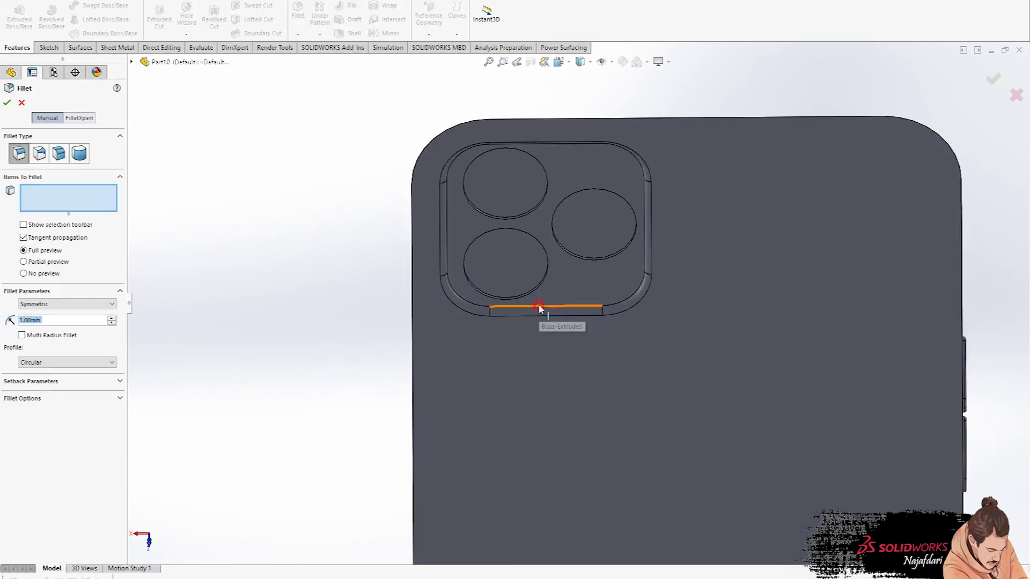
click(539, 305)
text(0.5)
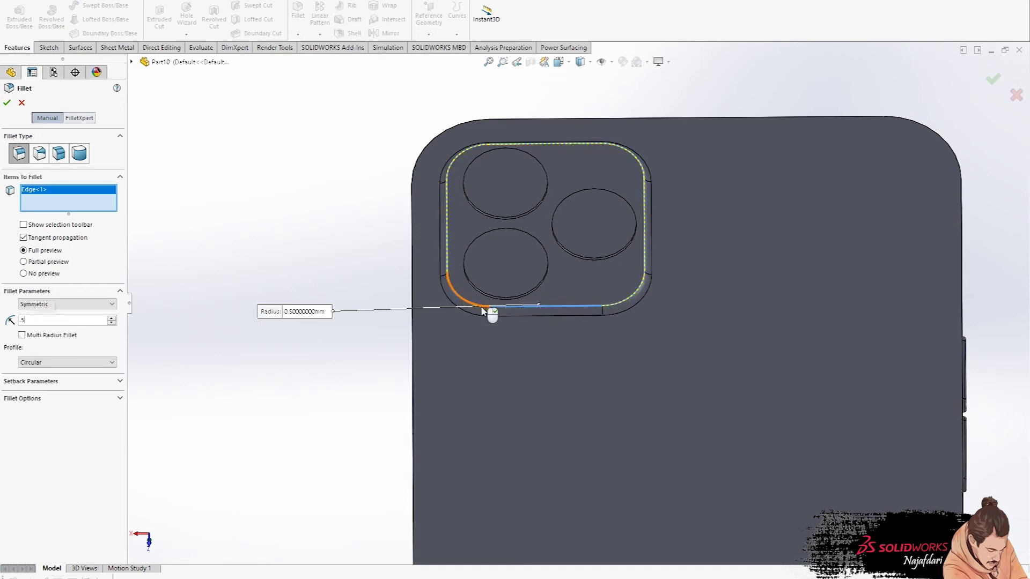
click(8, 102)
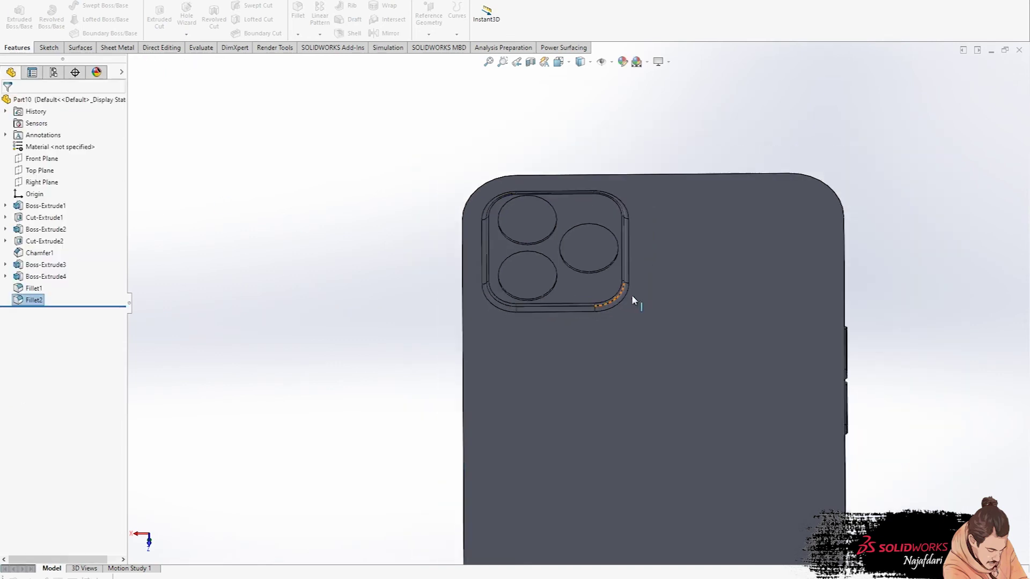
Fillet the phone's outer and inner front edges at 0.5 mm.
middle_drag(632, 295, 691, 357)
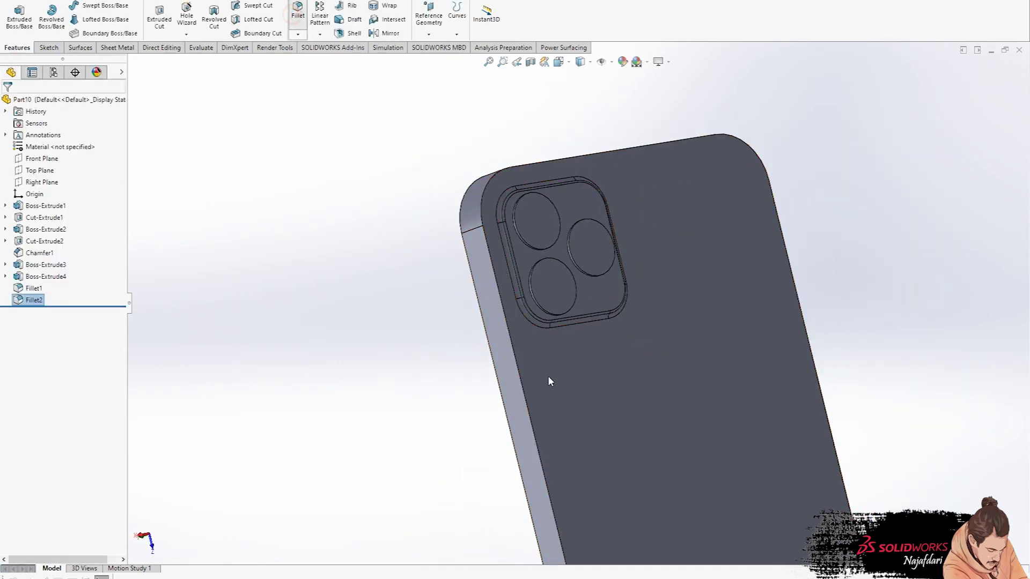
key(Return)
click(519, 379)
middle_drag(519, 379, 635, 382)
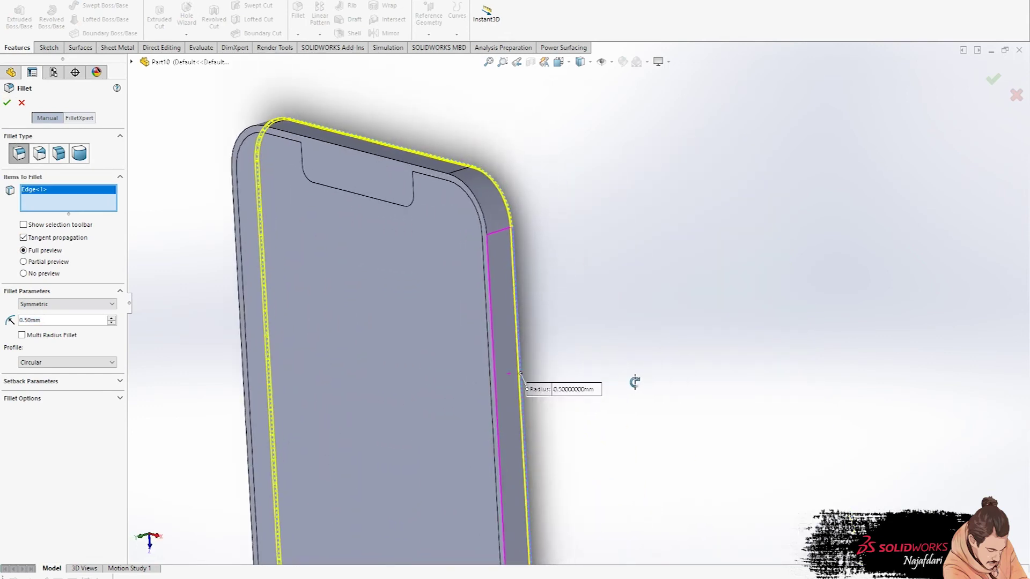
click(490, 293)
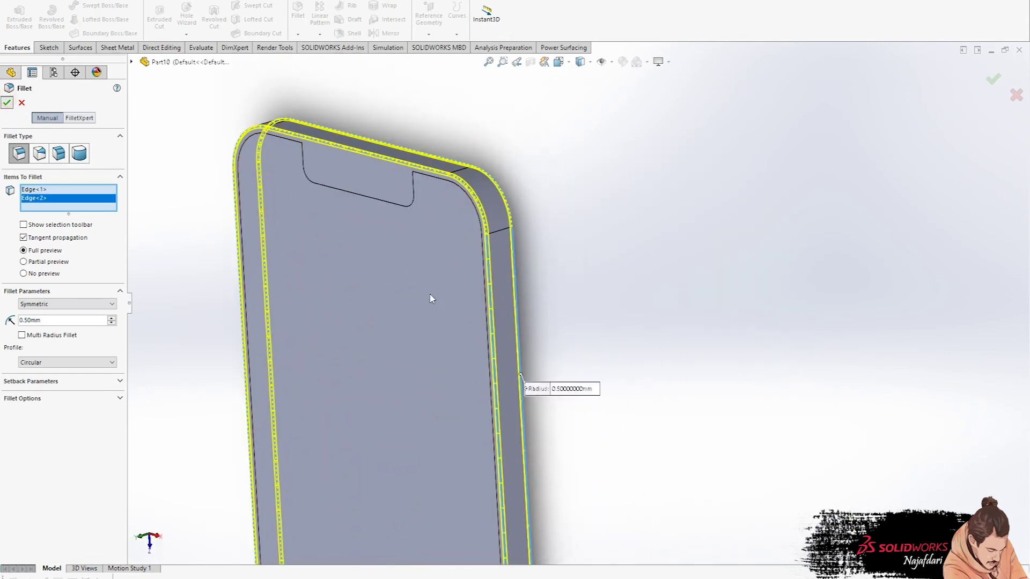
key(Return)
key(ctrl+1)
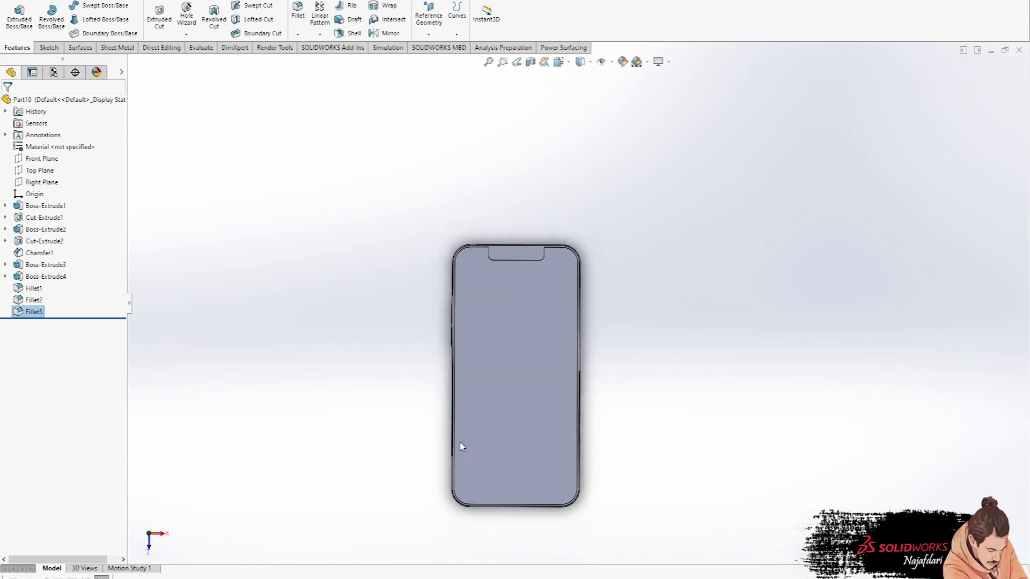
Apply the Desktop image IMG_0034 (2) as a decal on the phone's front screen face.
scroll(461, 447, down, 3)
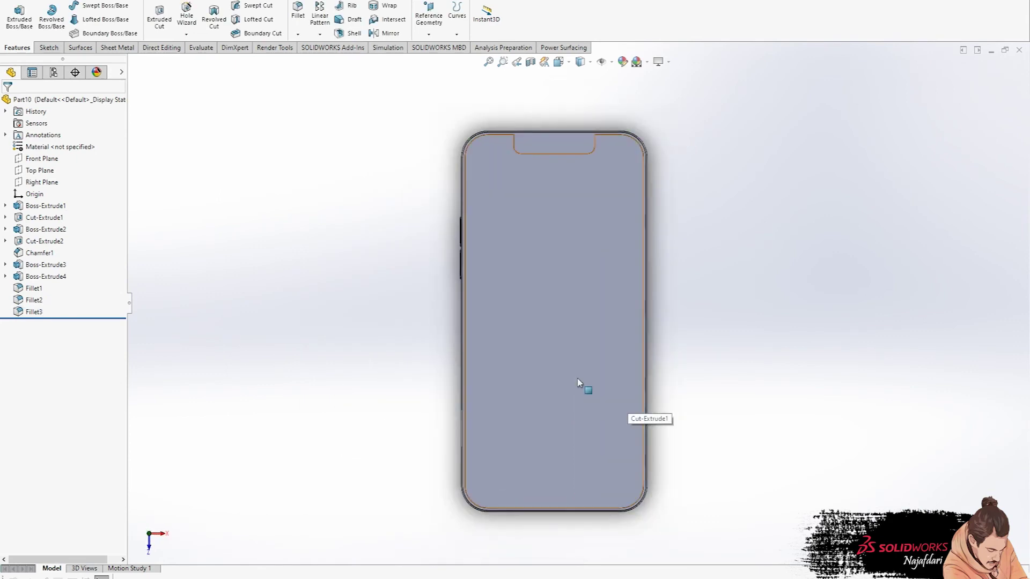
click(273, 48)
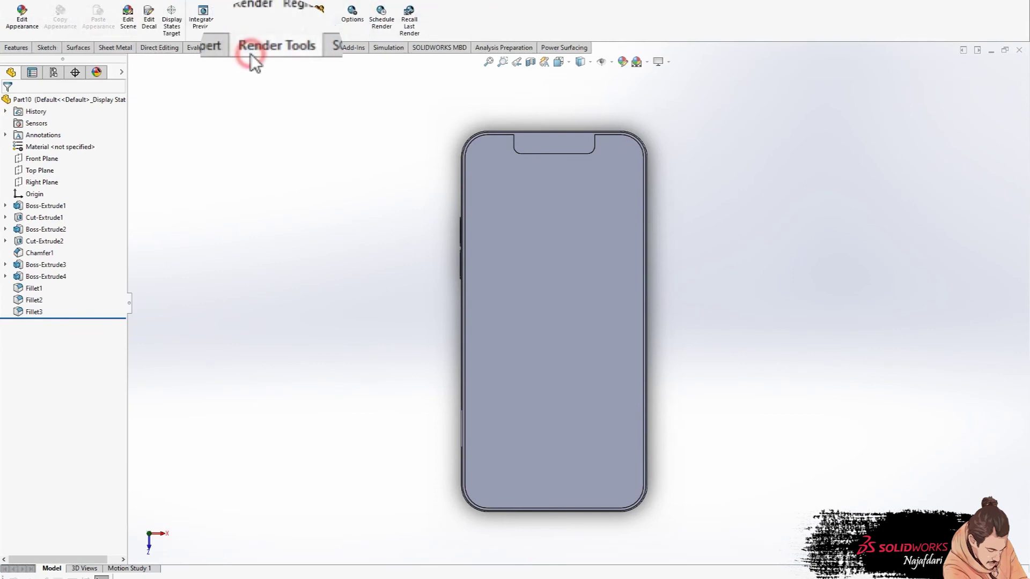
click(155, 16)
click(588, 310)
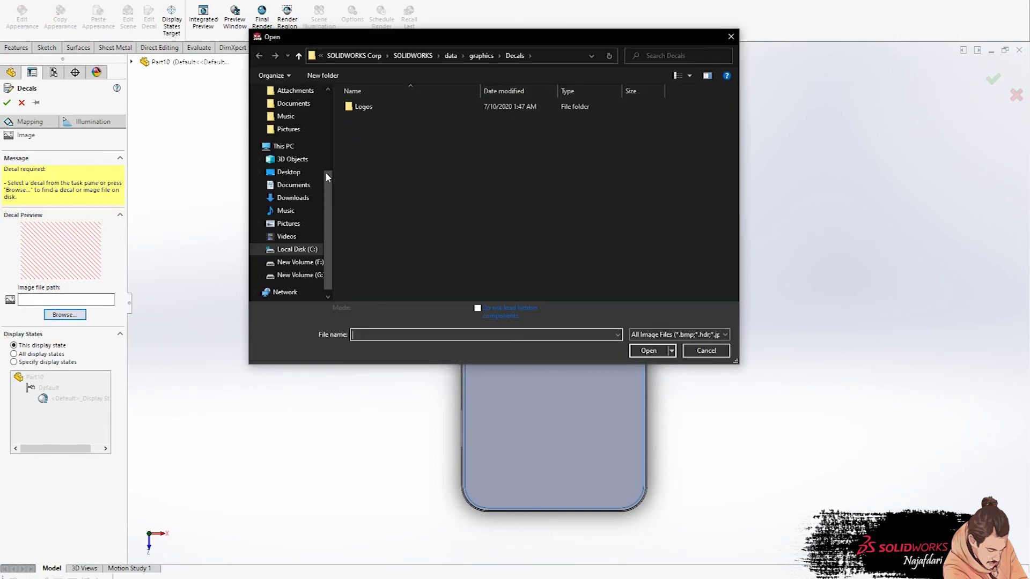
click(288, 171)
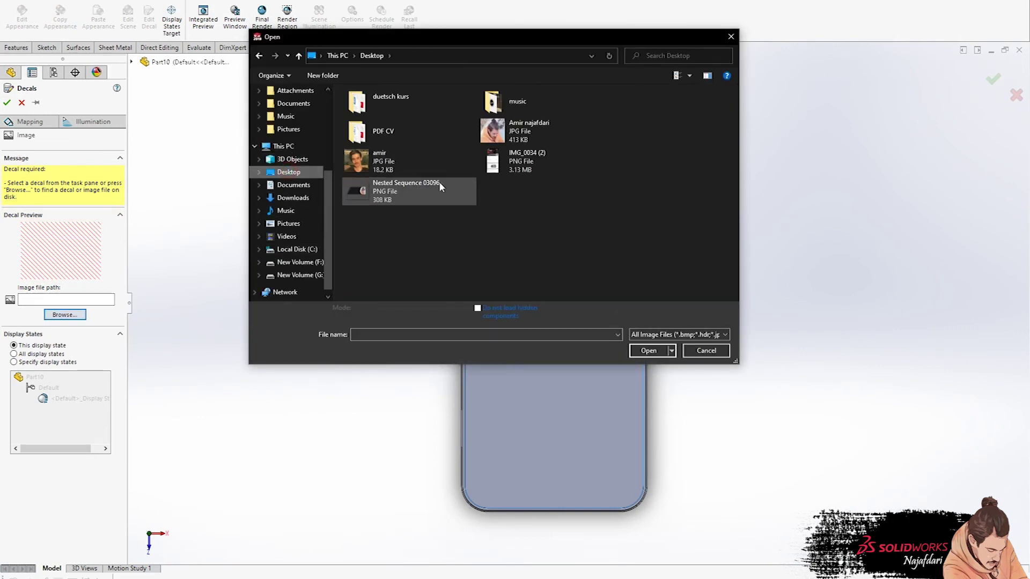
click(510, 158)
double_click(510, 158)
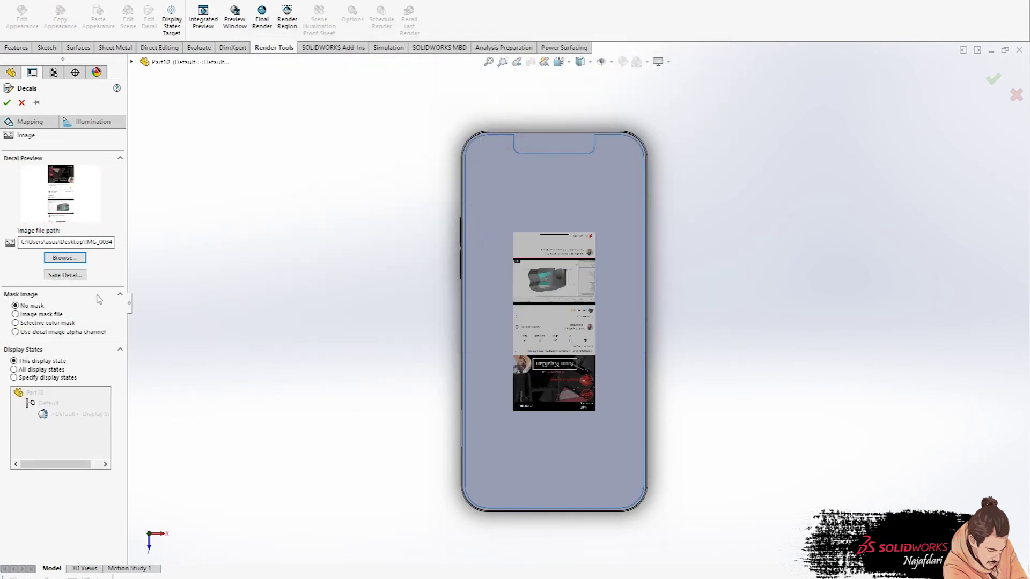
click(28, 122)
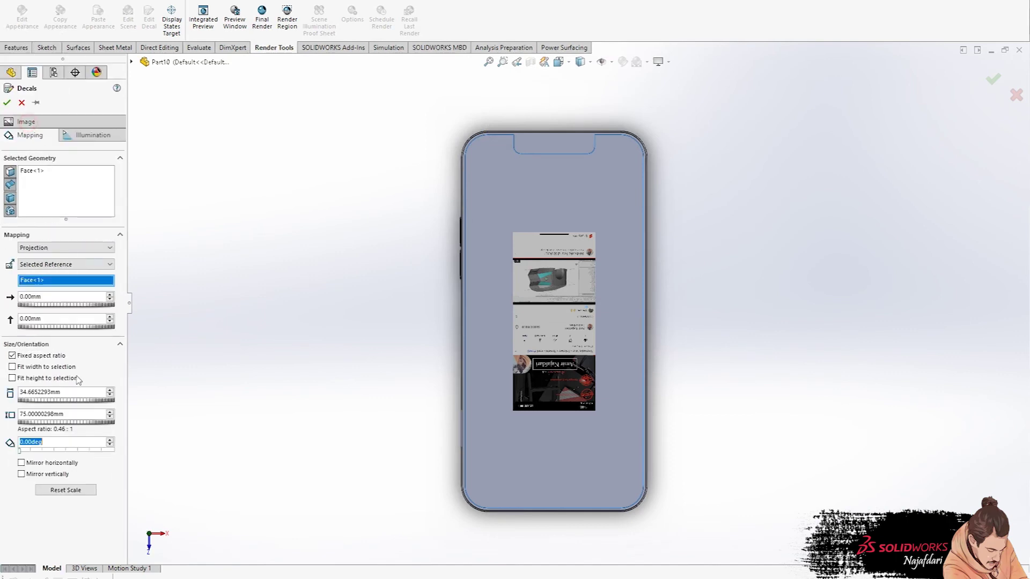
Rotate the screenshot decal 180° so it sits upright on the screen.
text(180)
key(Return)
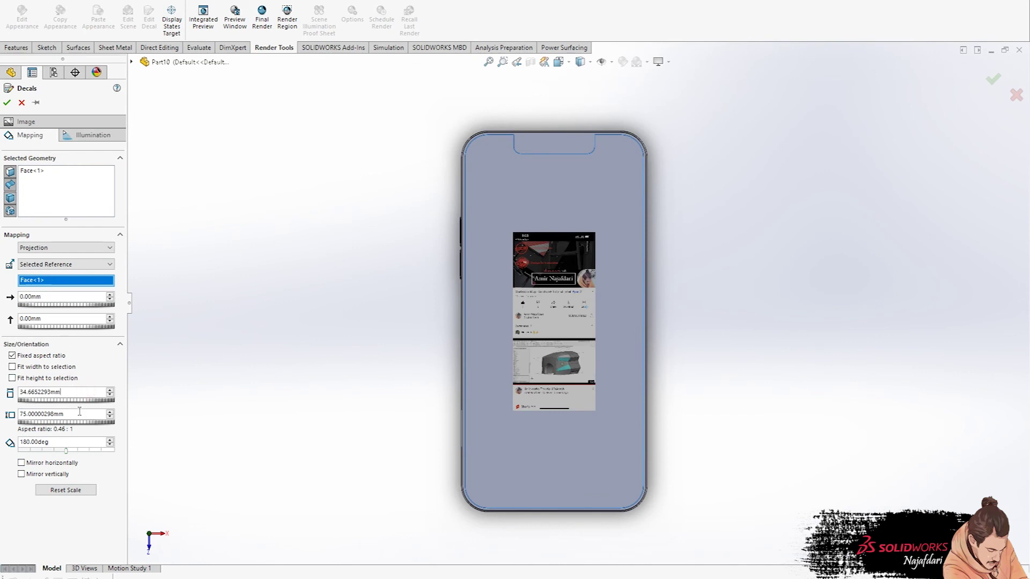
scroll(80, 412, up, 7)
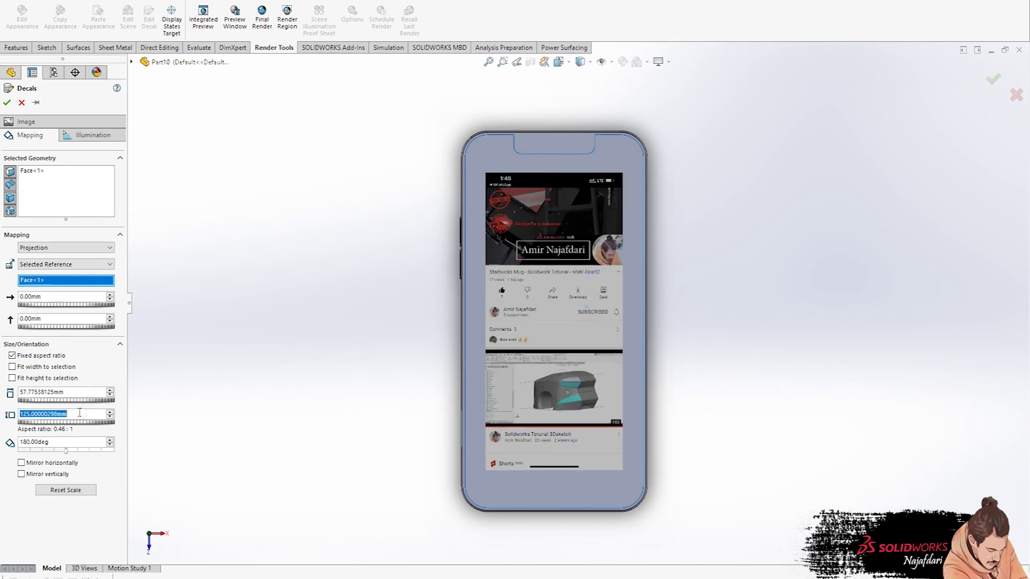
scroll(80, 411, up, 1)
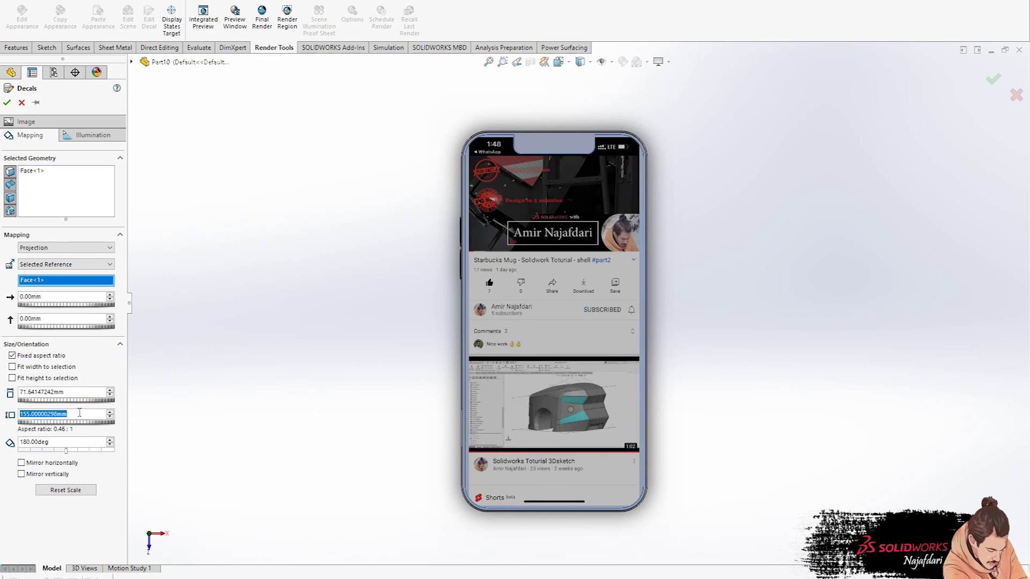
scroll(79, 412, up, 1)
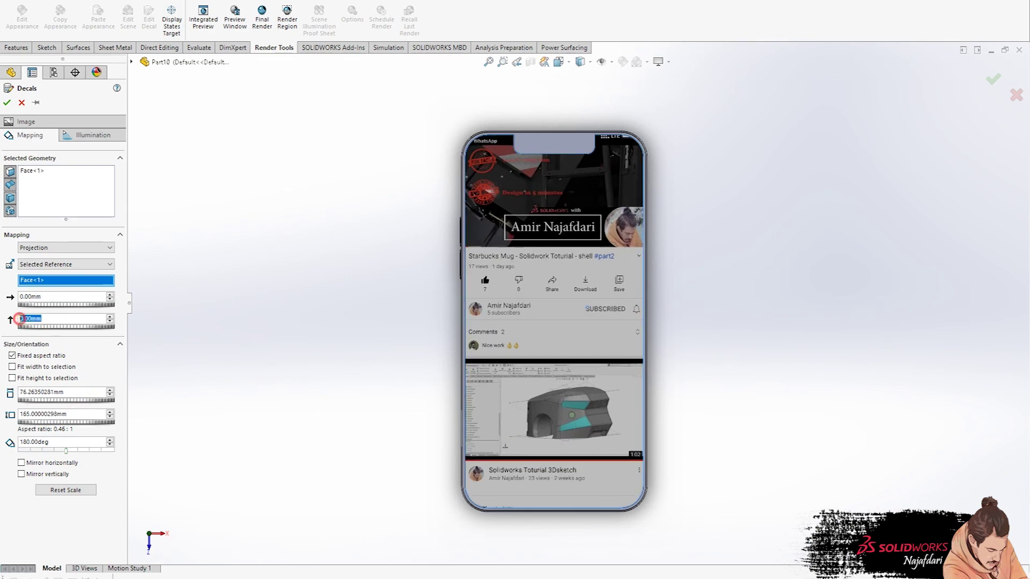
Unlock the decal's fixed aspect ratio, offset it up 3 mm, and accept the decal.
click(104, 360)
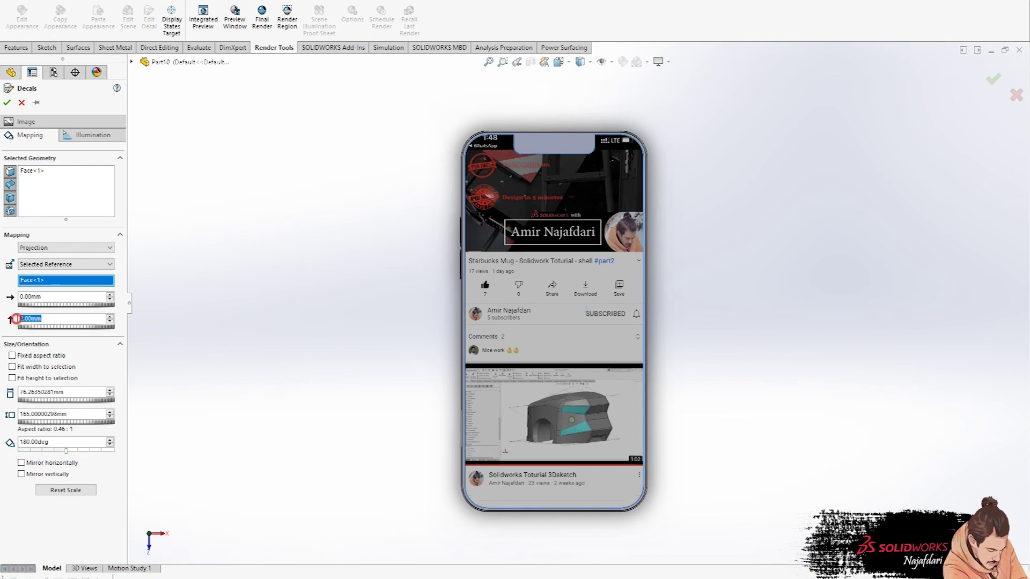
text(3)
click(86, 349)
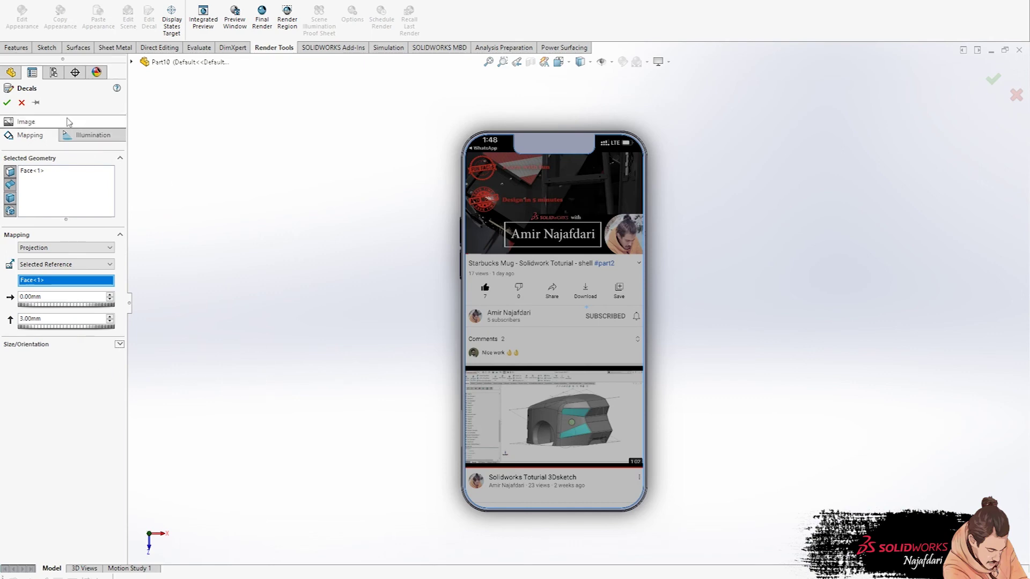
click(7, 102)
click(391, 164)
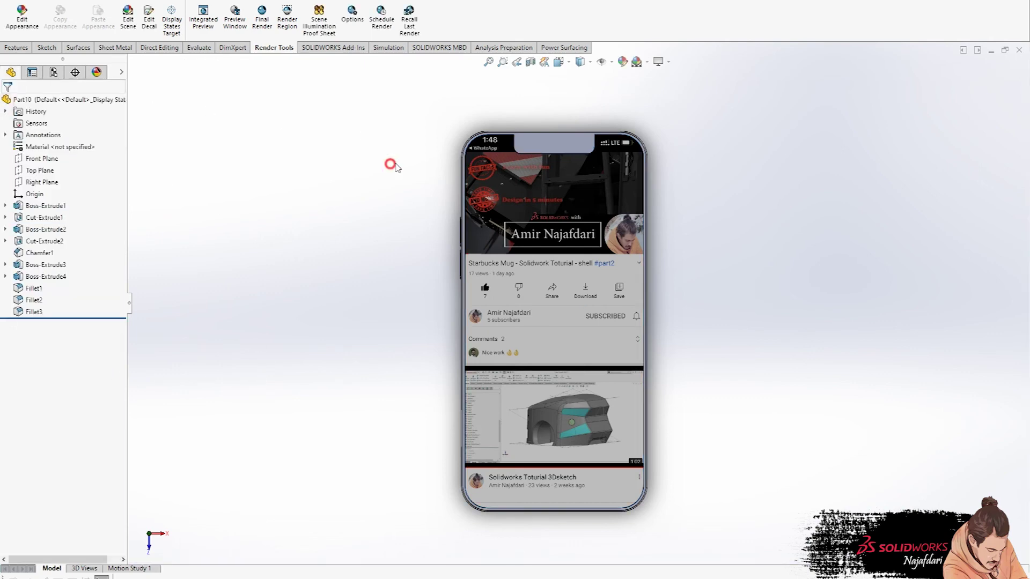
Give the phone's front face a black face appearance.
right_click(531, 140)
click(633, 109)
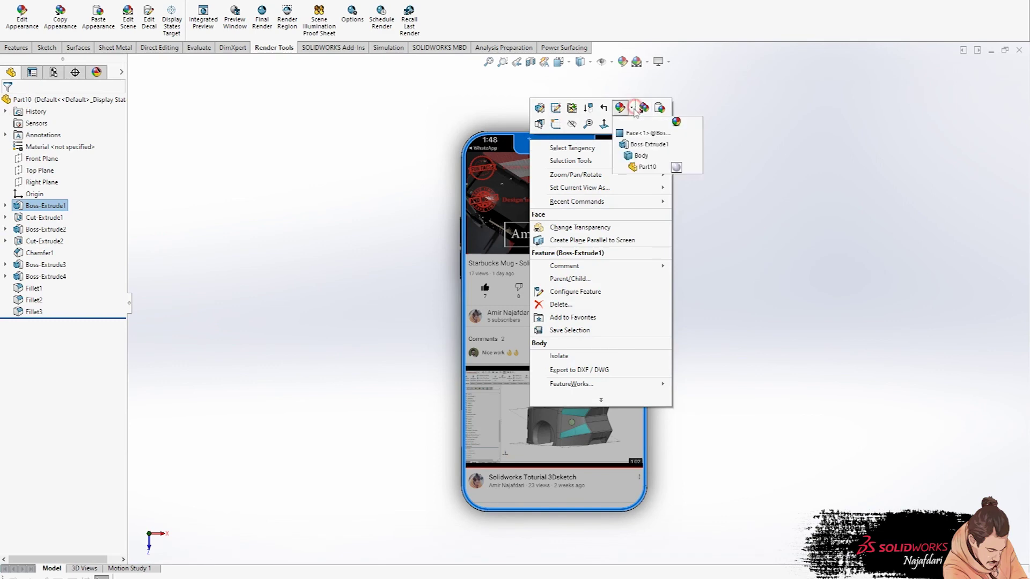
click(640, 139)
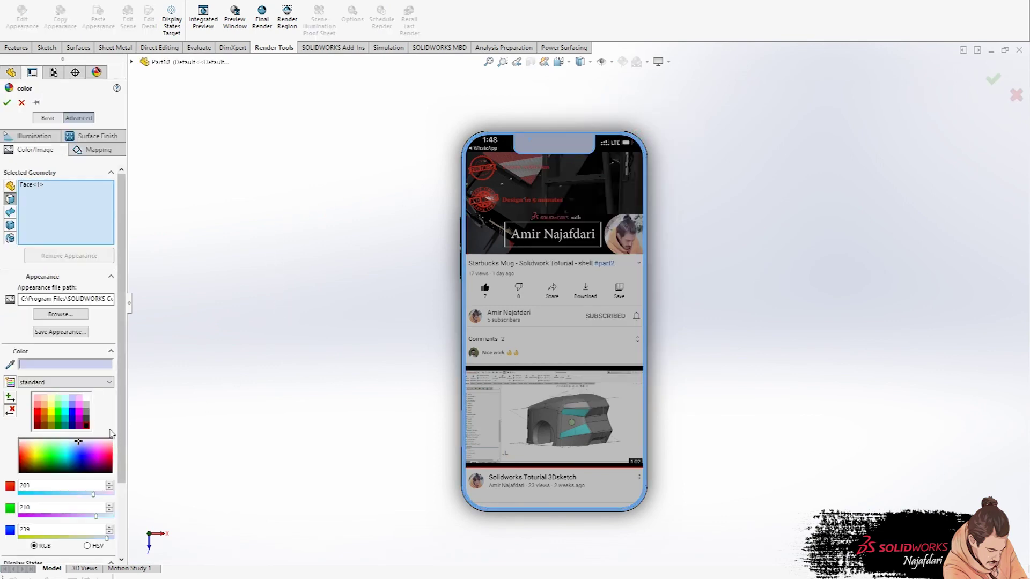
click(85, 427)
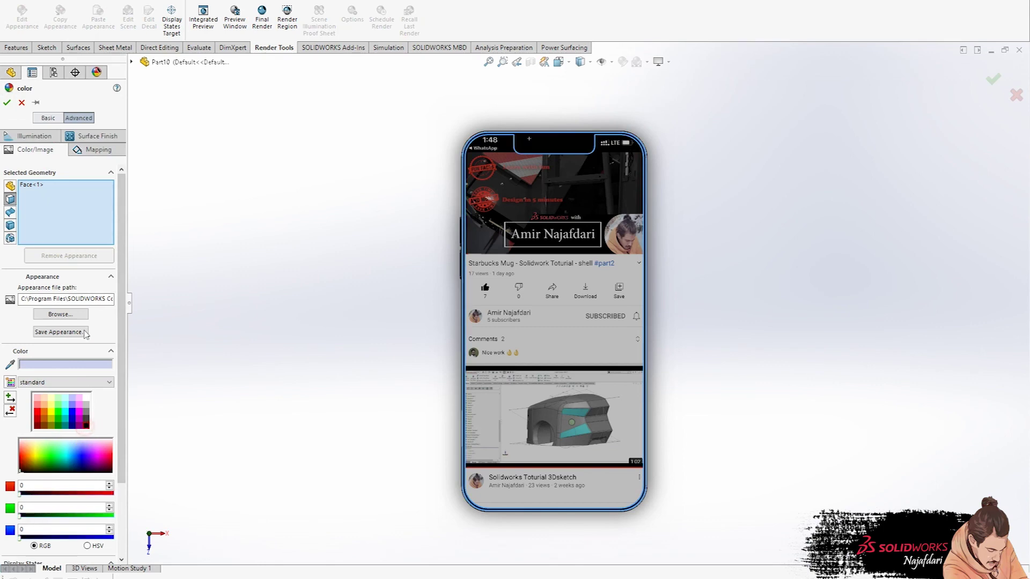
click(8, 102)
From the back, colour the whole phone body blue (RGB 128, 128, 255).
middle_drag(356, 186, 572, 217)
right_click(572, 217)
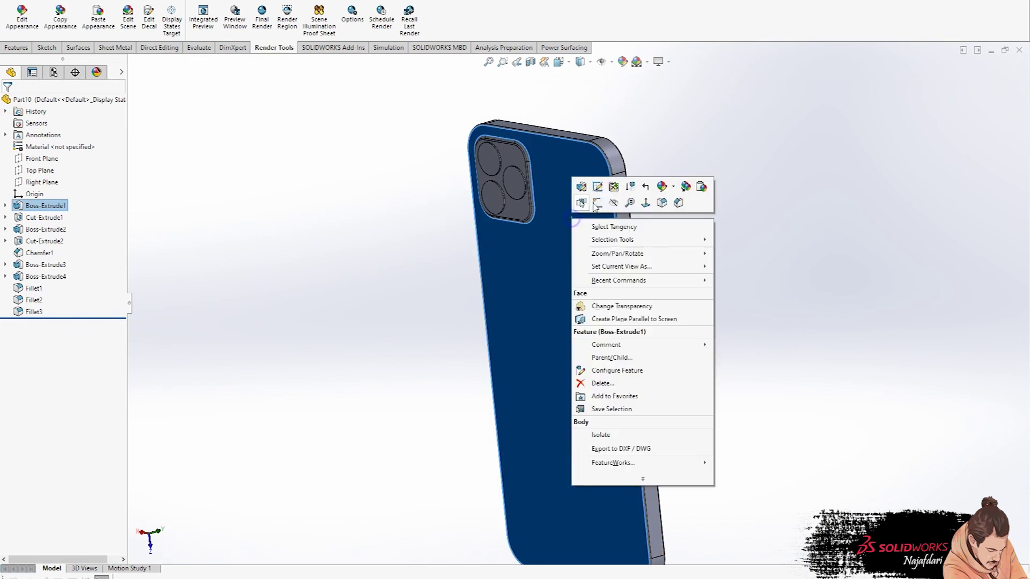
click(654, 167)
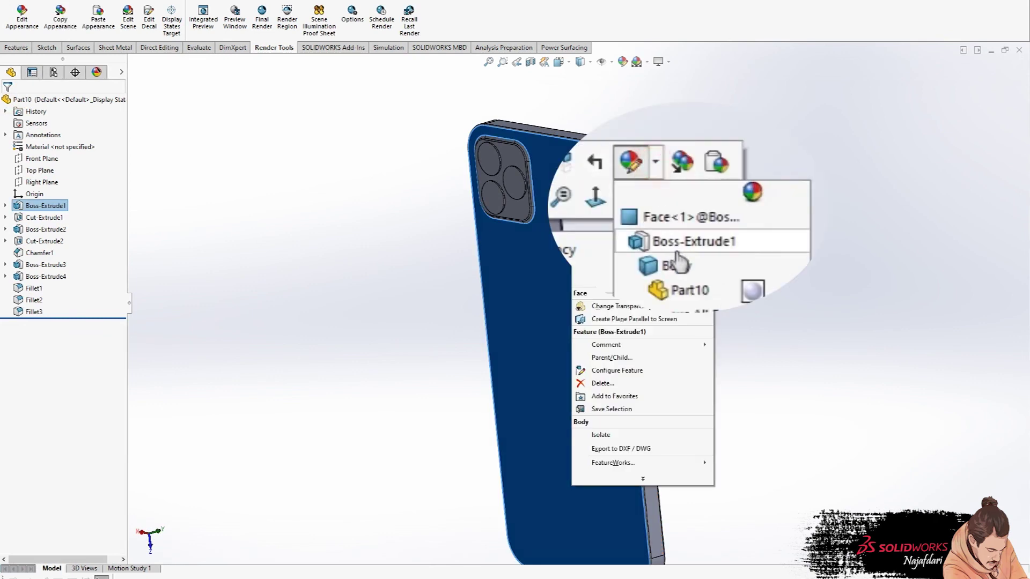
click(683, 235)
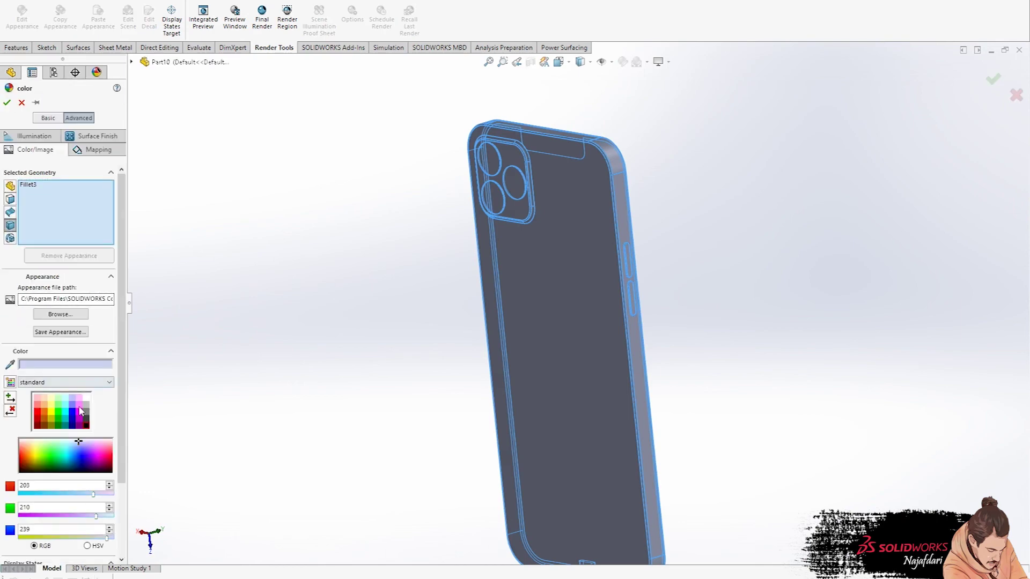
click(71, 406)
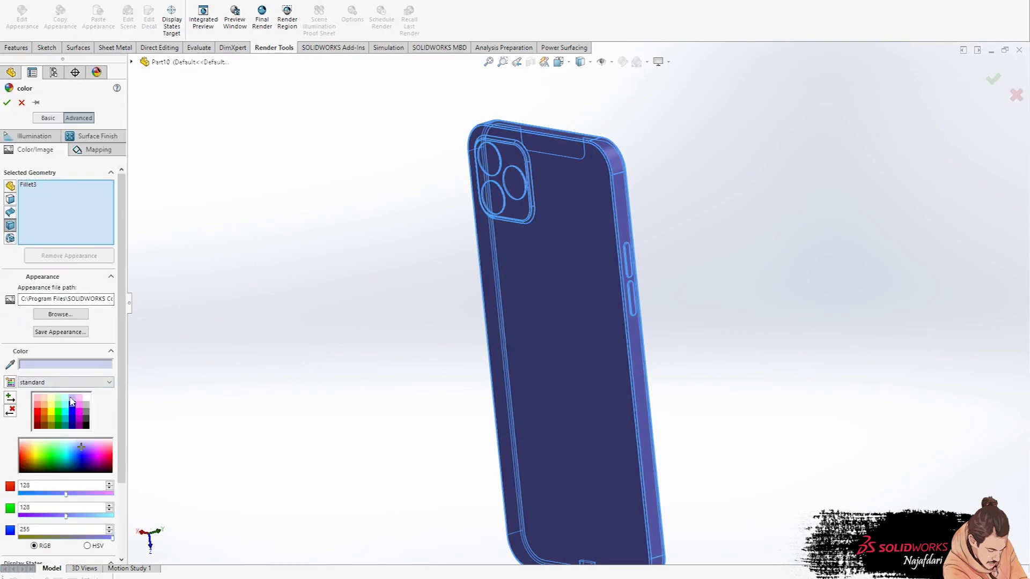
click(7, 103)
Select the three camera lens faces on the back and colour them black.
middle_drag(423, 287, 325, 307)
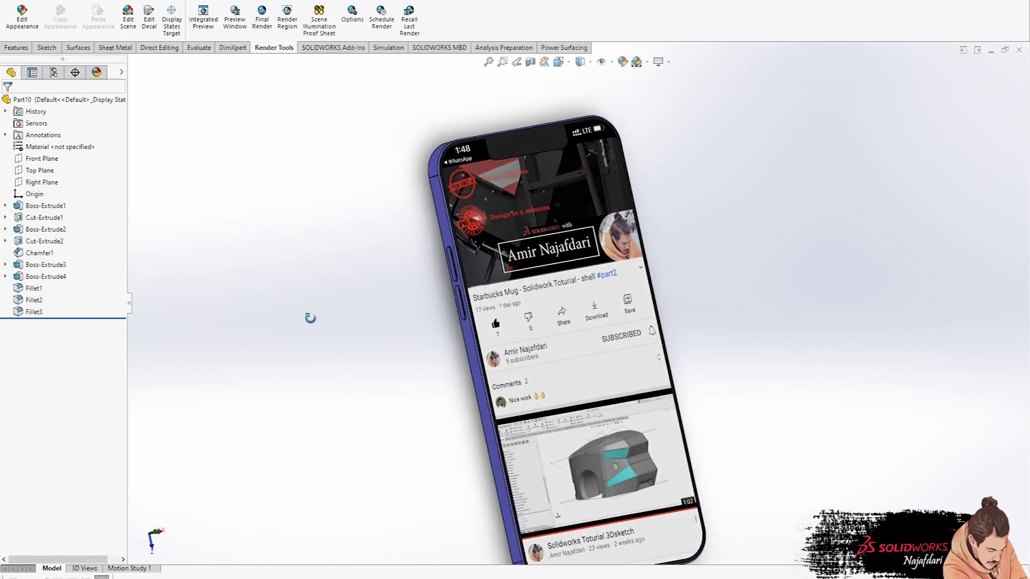
middle_drag(310, 318, 441, 308)
scroll(508, 191, down, 3)
click(504, 215)
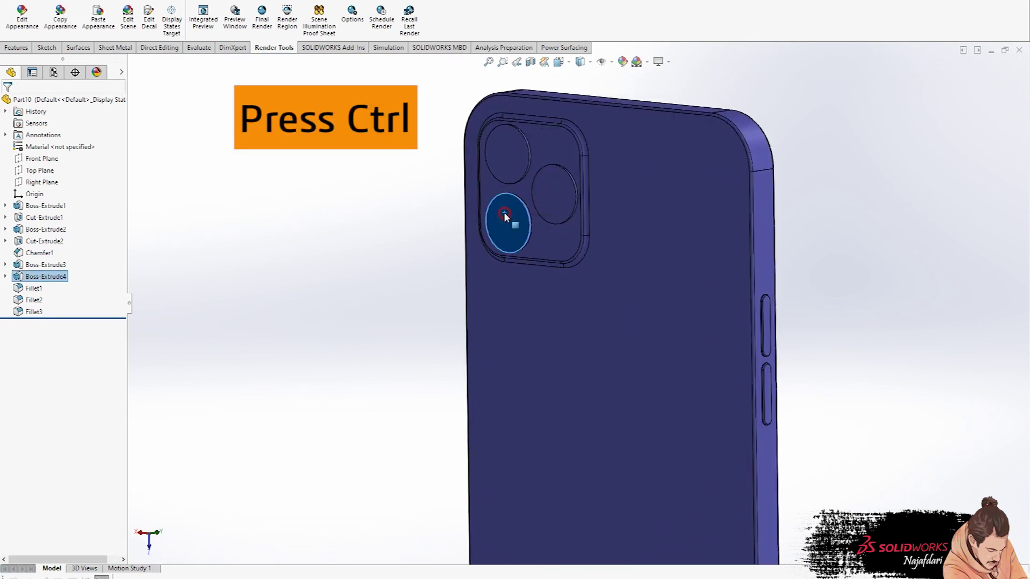
ctrl+click(550, 198)
ctrl+click(511, 159)
right_click(511, 159)
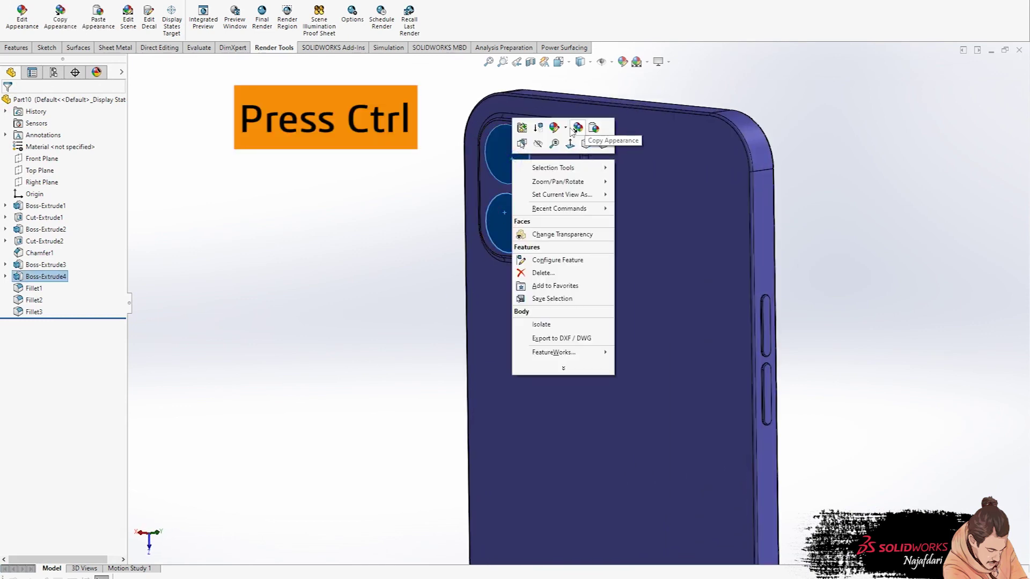
click(566, 128)
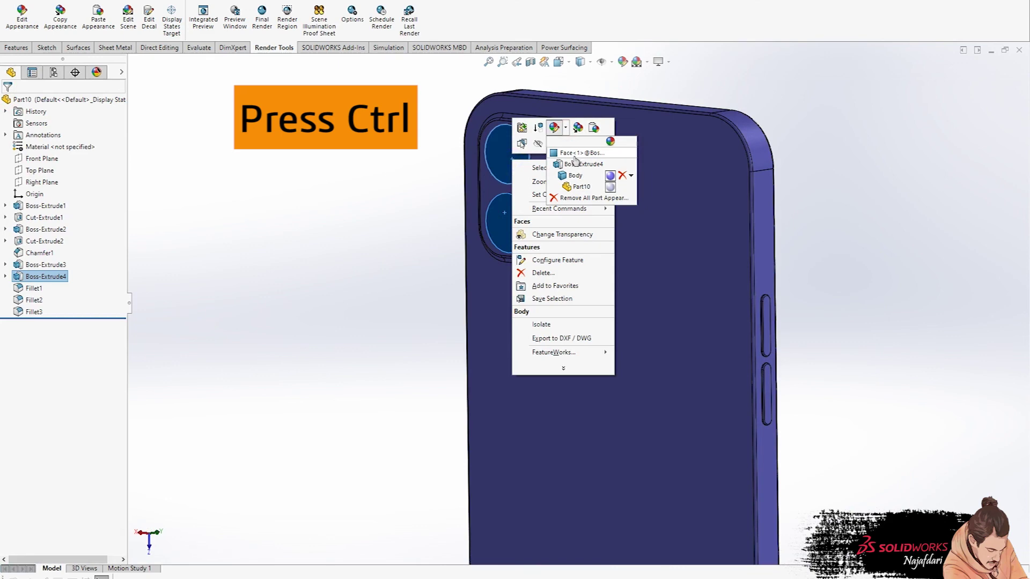
key(Escape)
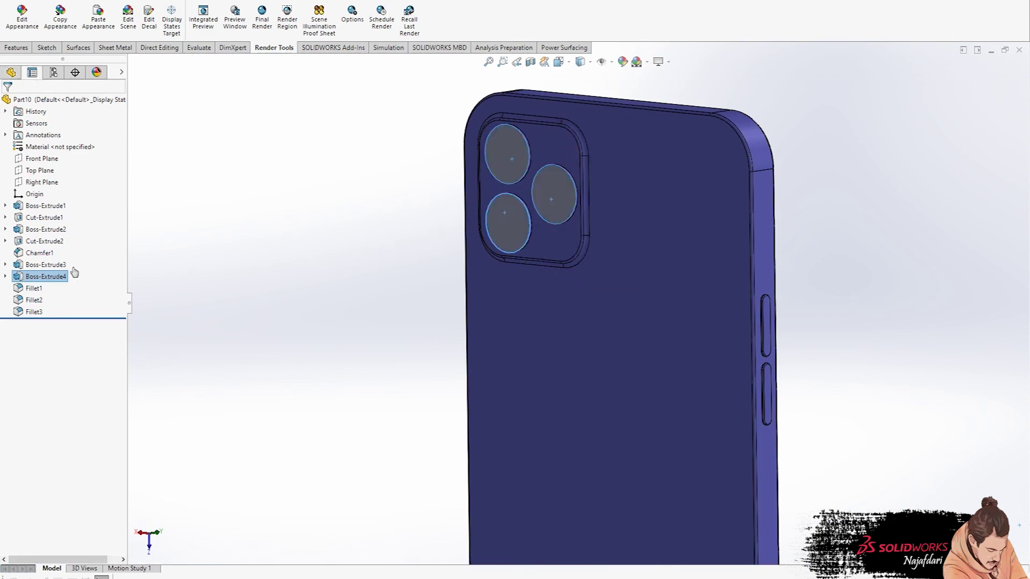
click(87, 425)
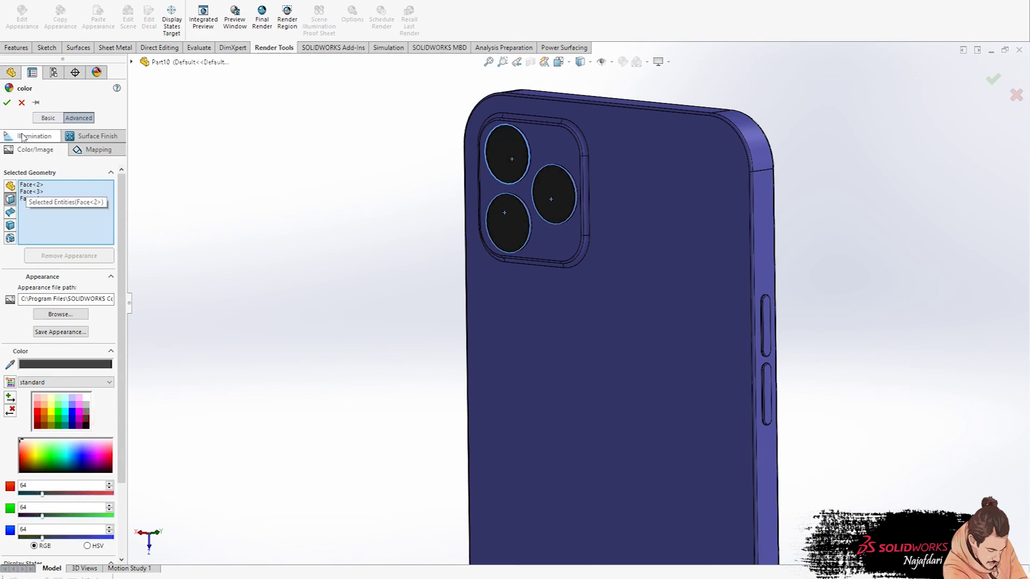
click(7, 103)
Switch the display style to Shaded without edges and turn the phone to its front screen.
scroll(616, 263, up, 5)
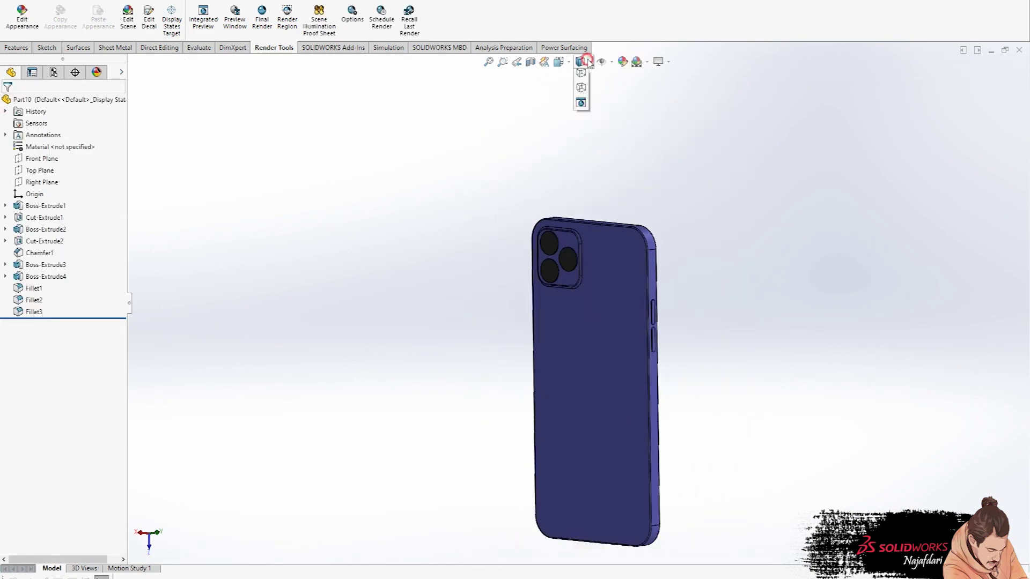
click(581, 87)
scroll(601, 322, down, 4)
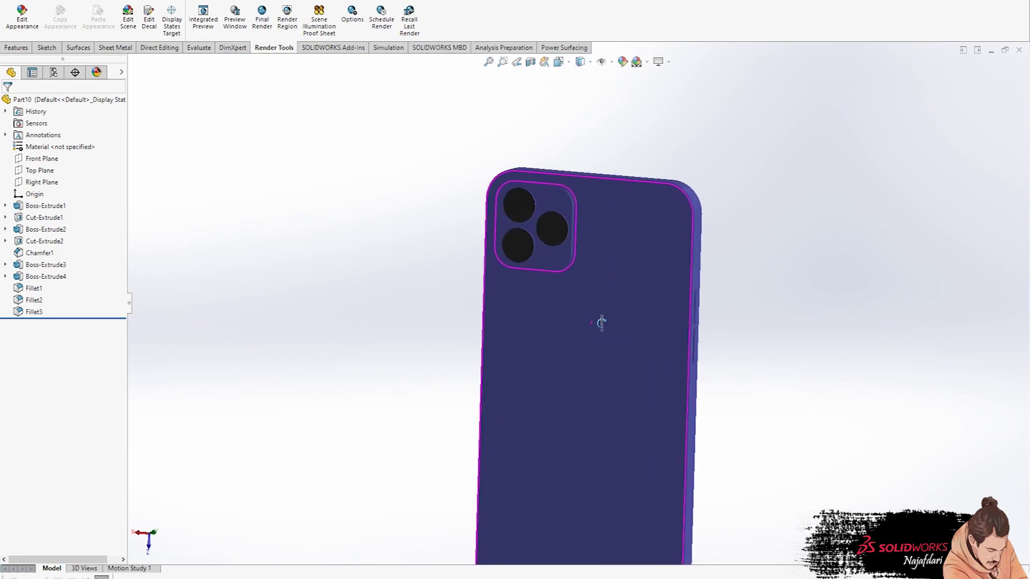
middle_drag(601, 323, 420, 320)
scroll(460, 354, up, 3)
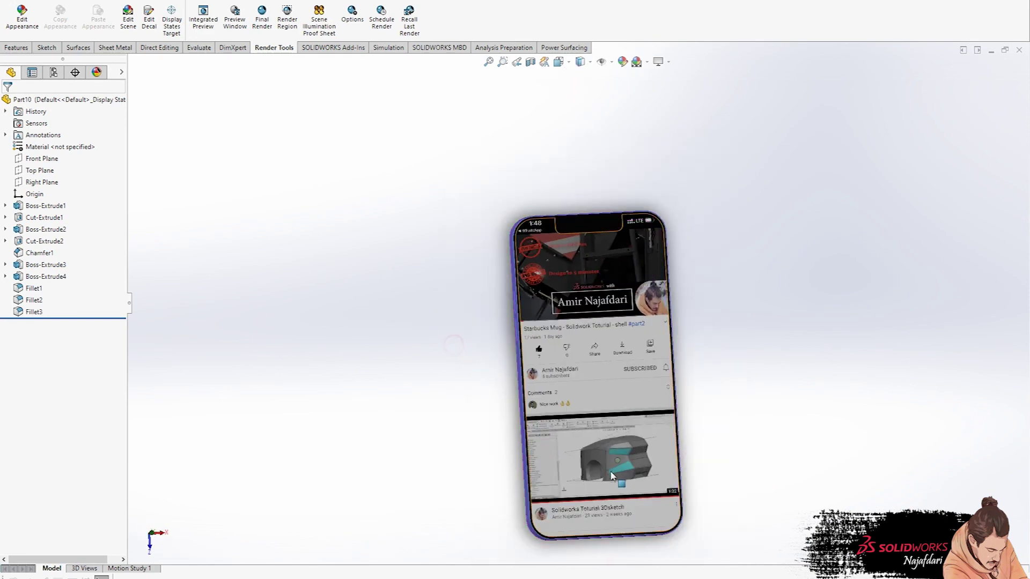